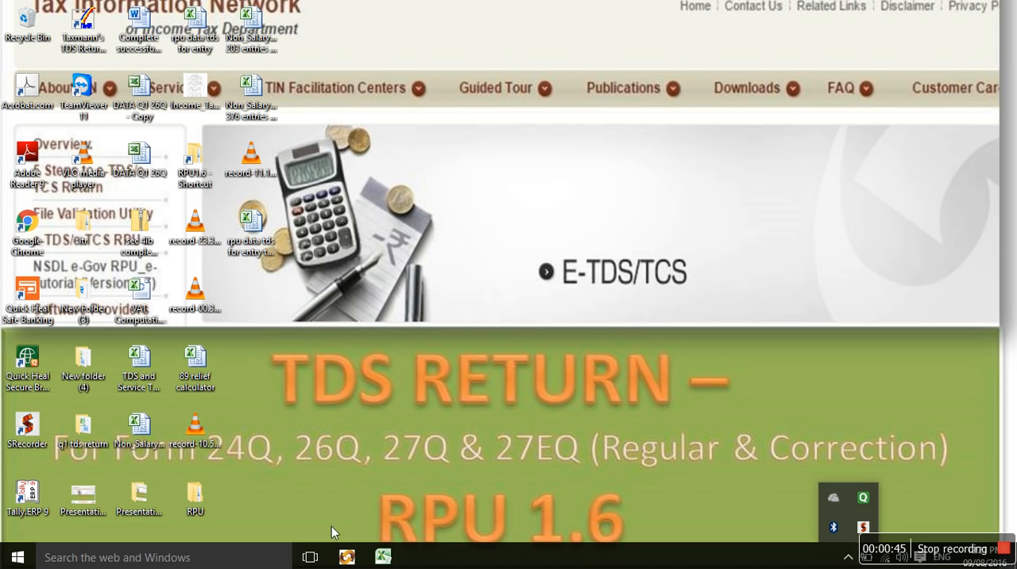
Switch to the TDS/TCS Return Preparation Utility and select Company as the type of deductor in Form 26Q.
{"action": "left_click", "coordinate": [346, 558]}
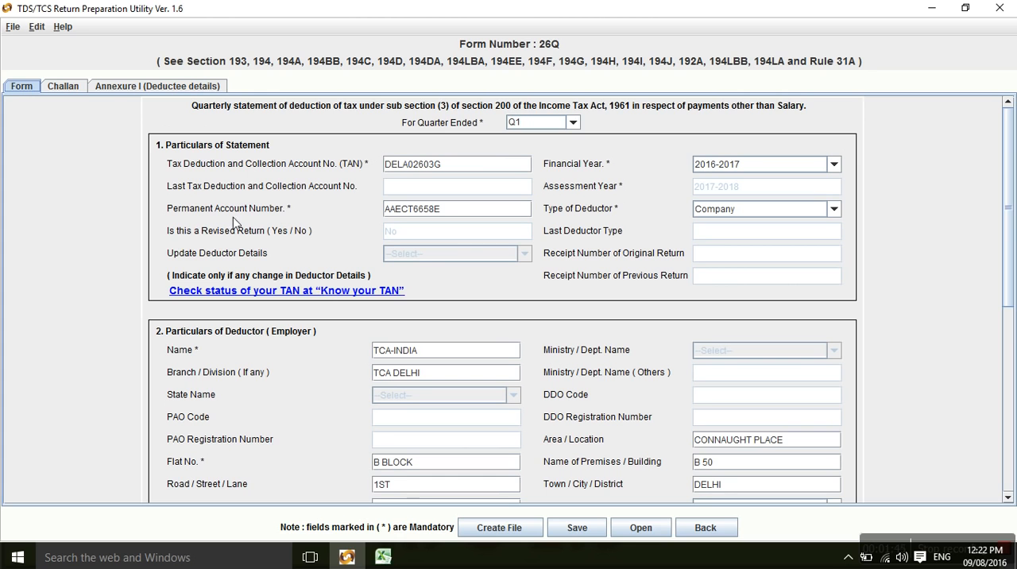
{"action": "mouse_move", "coordinate": [475, 166]}
{"action": "mouse_move", "coordinate": [455, 217]}
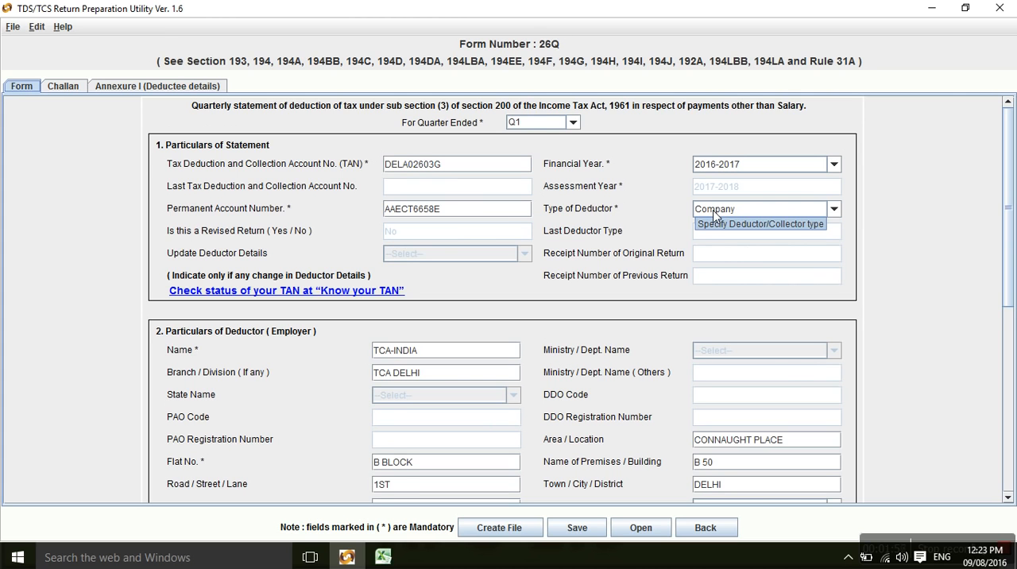
{"action": "left_click", "coordinate": [835, 209]}
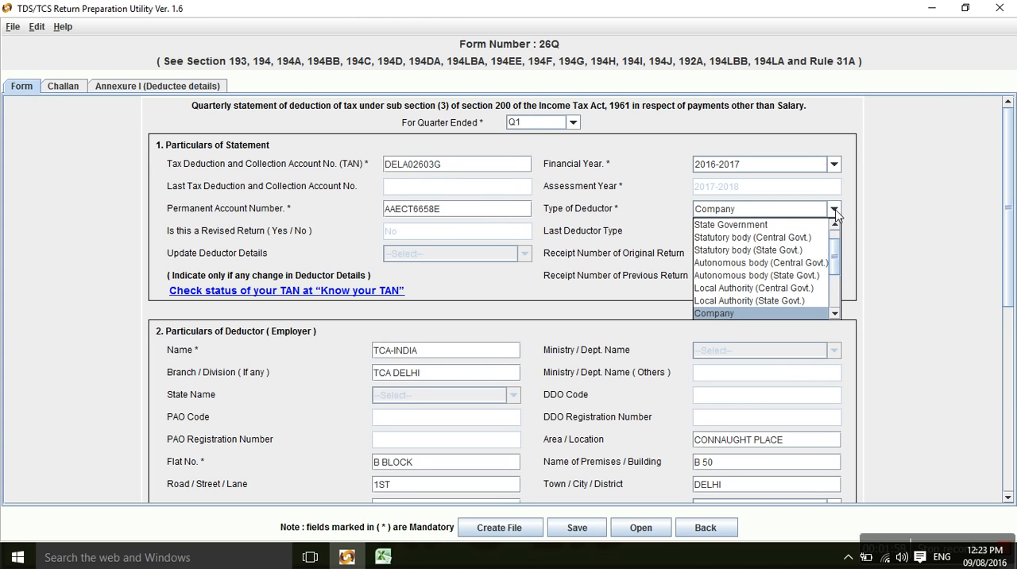
{"action": "left_click", "coordinate": [705, 314]}
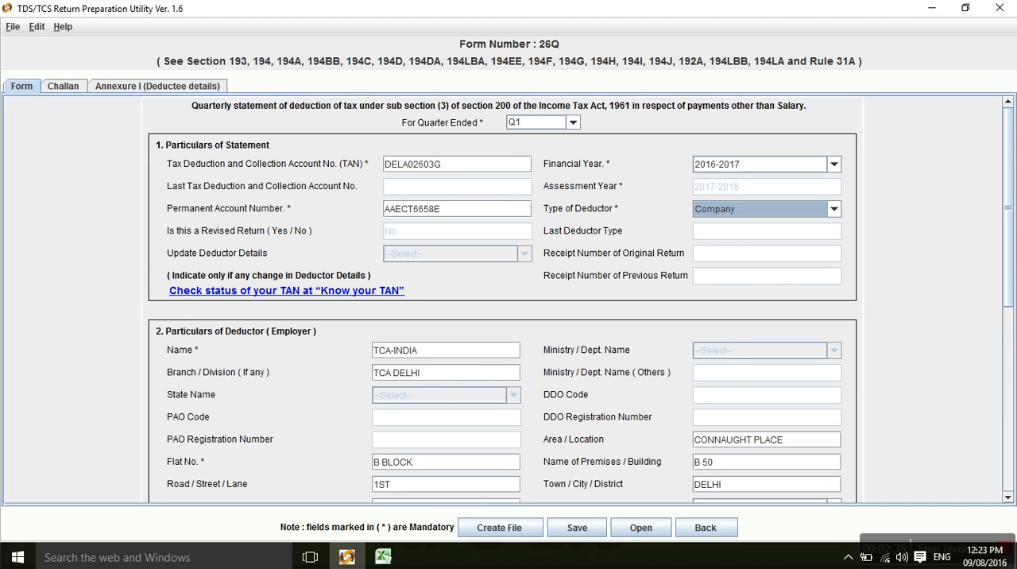
Review the deductor's particulars and those of the person responsible for deduction of tax in Form 26Q.
{"action": "left_click_drag", "start_coordinate": [1009, 270], "coordinate": [1014, 352]}
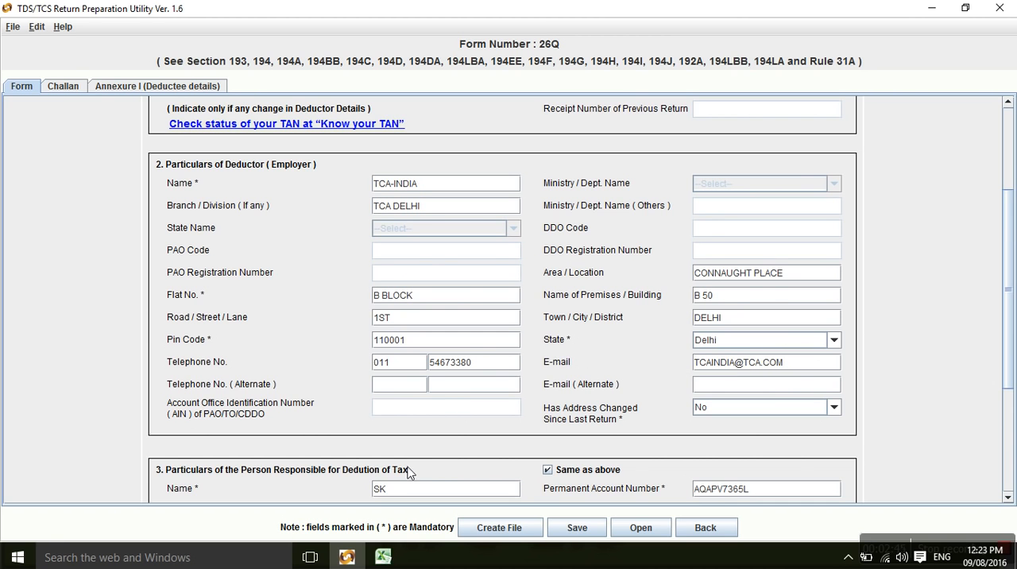
{"action": "scroll", "coordinate": [1007, 236], "scroll_direction": "down", "scroll_amount": 4}
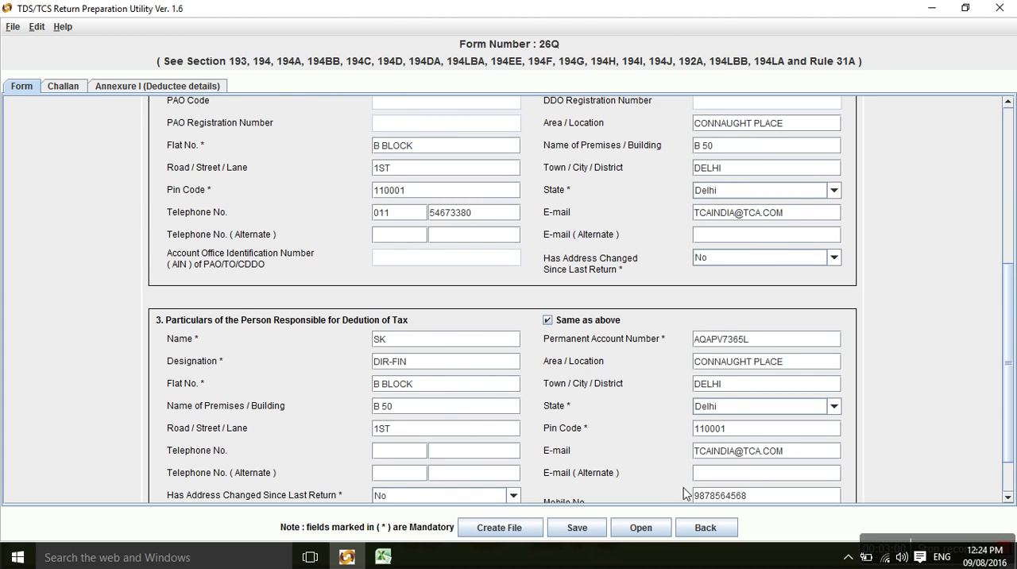
{"action": "left_click_drag", "start_coordinate": [1009, 391], "coordinate": [1010, 418]}
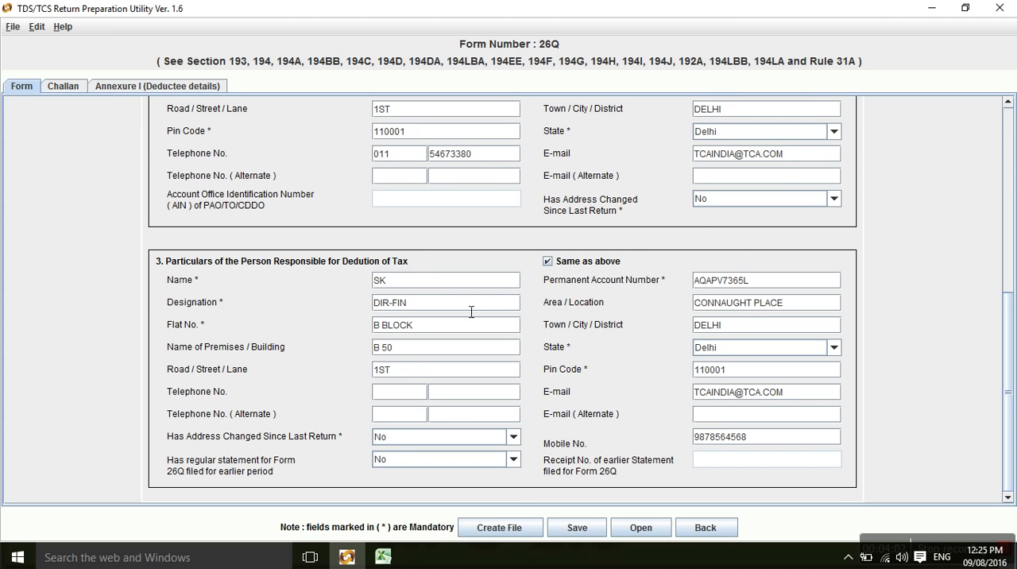
{"action": "left_click", "coordinate": [1002, 183]}
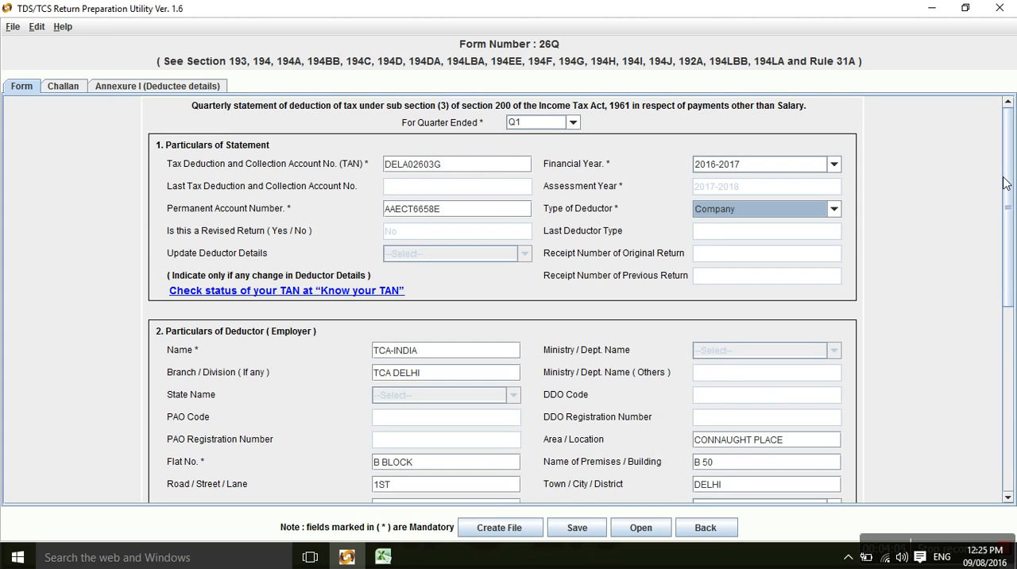
{"action": "left_click_drag", "start_coordinate": [1003, 182], "coordinate": [1004, 363]}
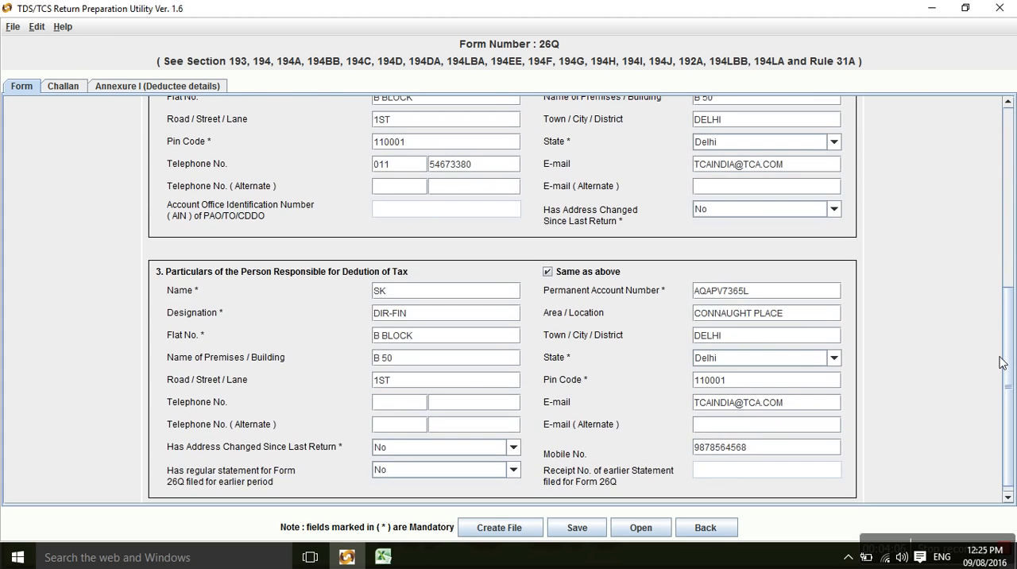
Try to create the return file and to open the Annexure I deductee details without any challan rows.
{"action": "left_click", "coordinate": [519, 529]}
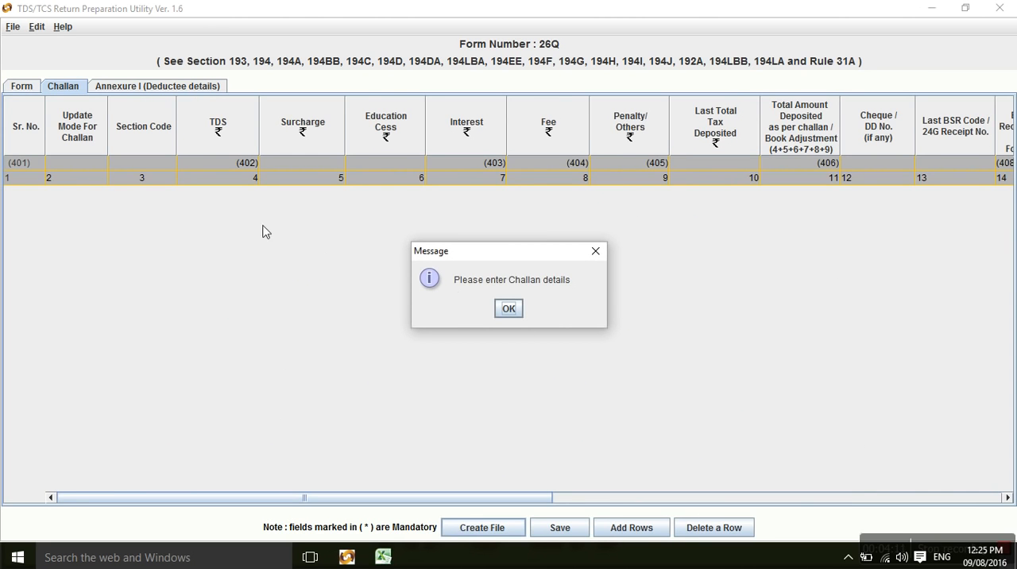
{"action": "left_click", "coordinate": [506, 310]}
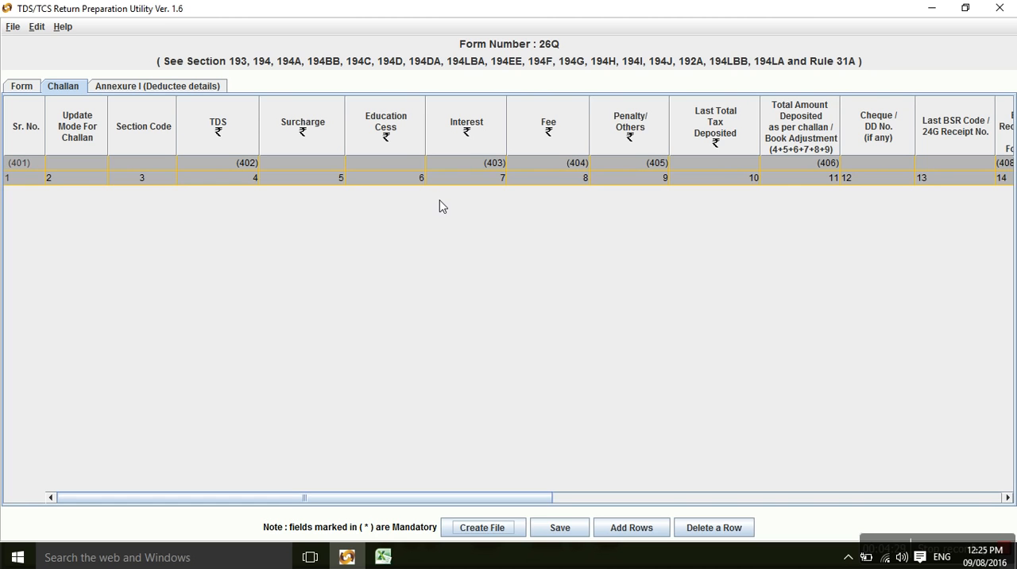
{"action": "left_click", "coordinate": [125, 89]}
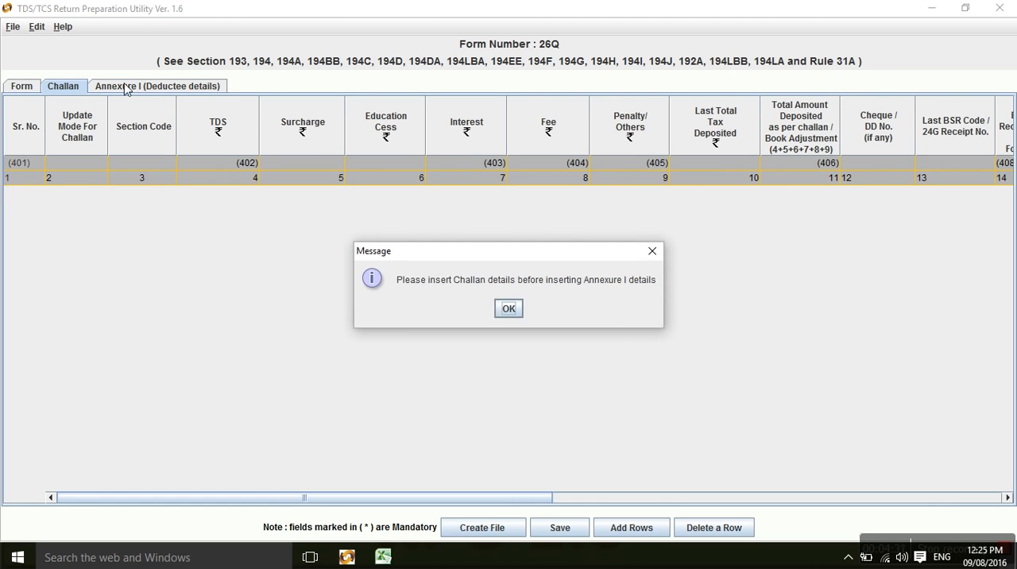
{"action": "left_click", "coordinate": [500, 310]}
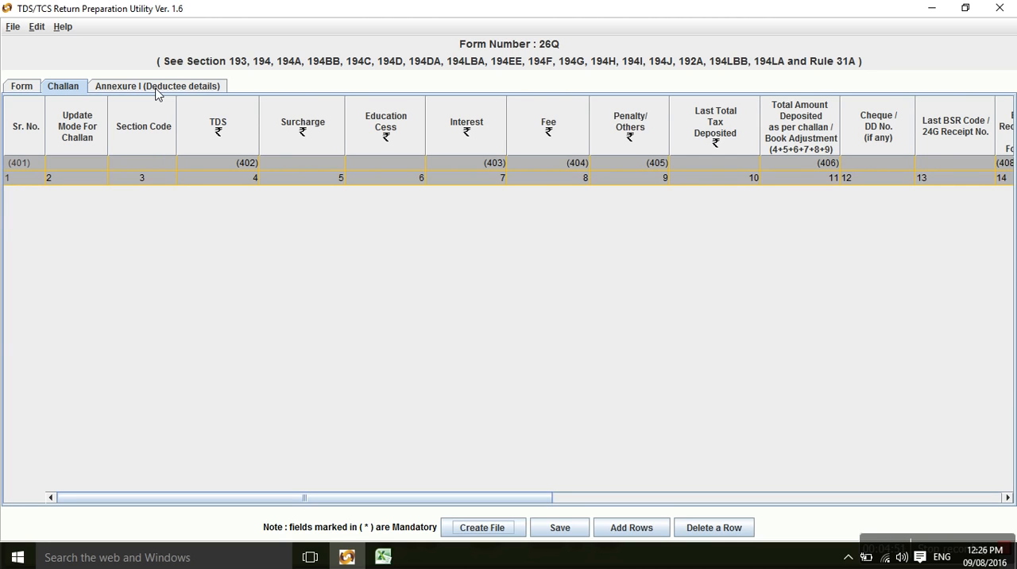
Return to the form page and review the particulars of statement at its beginning.
{"action": "left_click", "coordinate": [13, 88]}
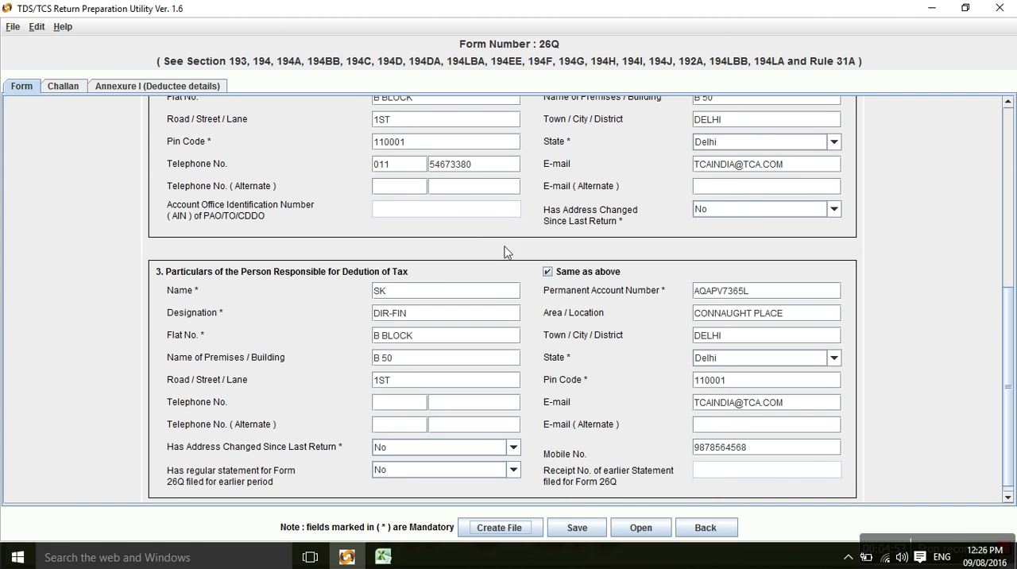
{"action": "left_click", "coordinate": [1006, 162]}
{"action": "mouse_move", "coordinate": [1006, 162]}
{"action": "left_mouse_down"}
{"action": "mouse_move", "coordinate": [1006, 310]}
{"action": "mouse_move", "coordinate": [1006, 161]}
{"action": "left_mouse_up"}
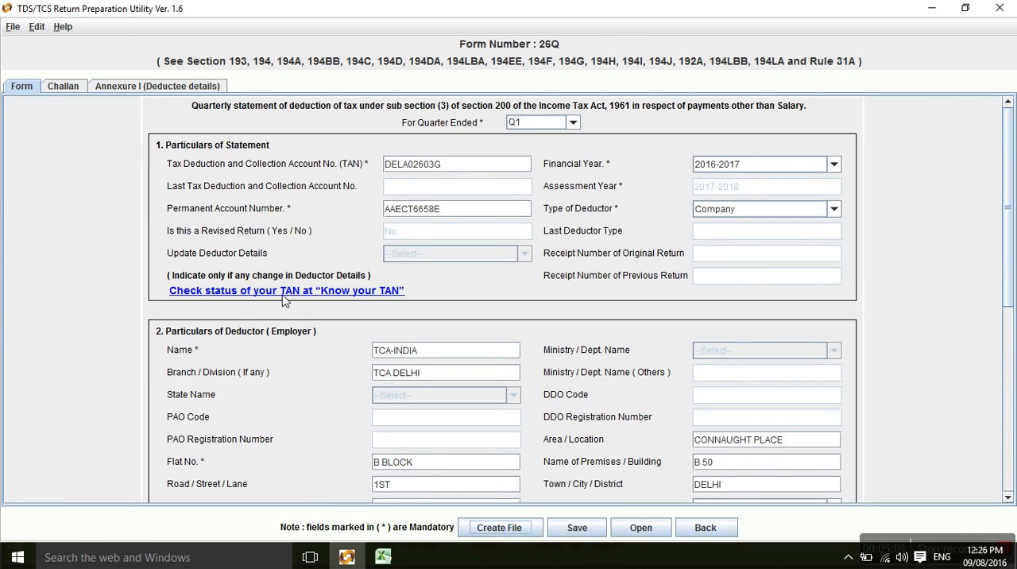
Add 4 rows to the challan table of Form 26Q.
{"action": "left_click", "coordinate": [63, 87]}
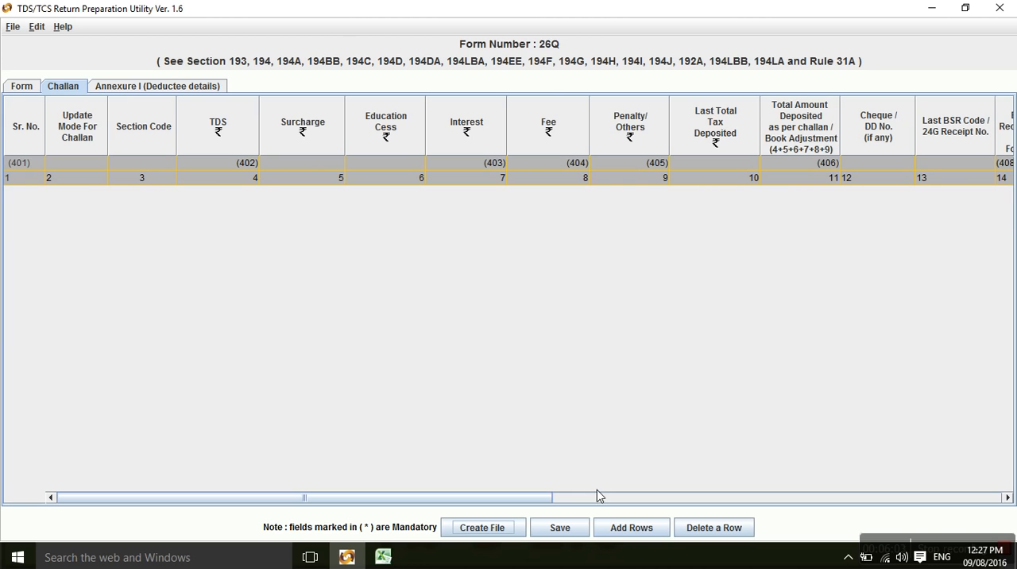
{"action": "left_click", "coordinate": [634, 532]}
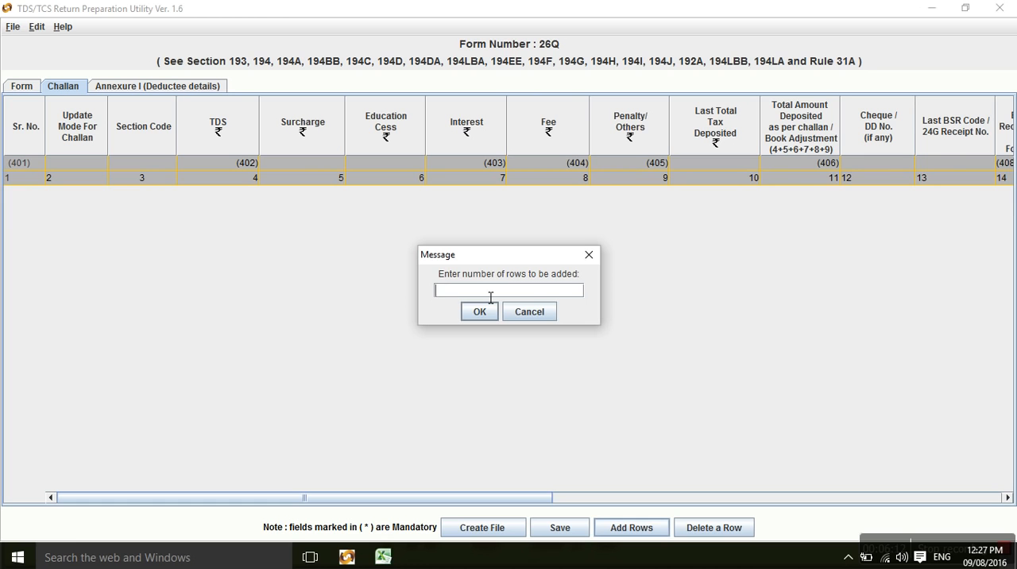
{"action": "type", "text": "4"}
{"action": "key", "text": "Return"}
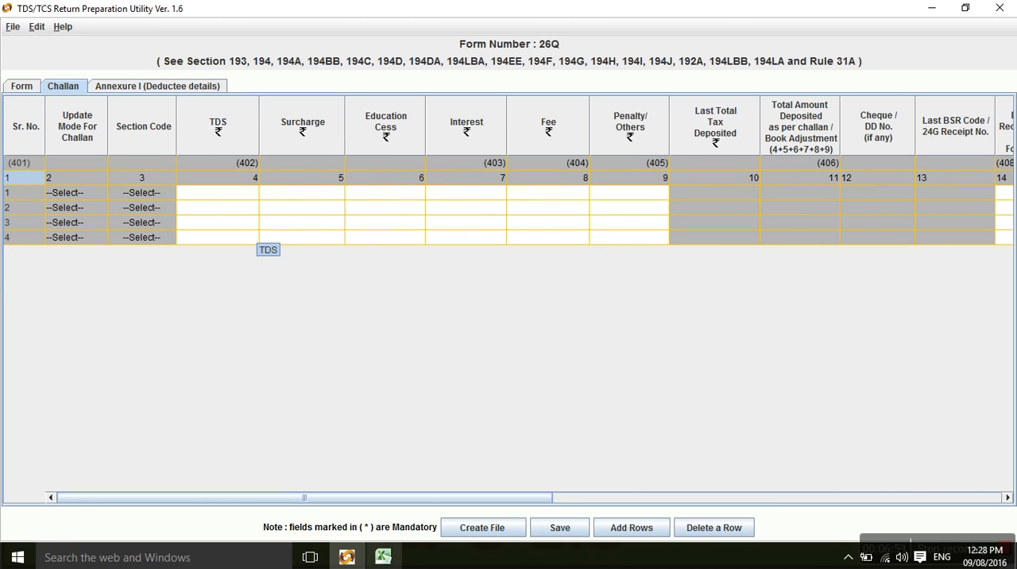
Switch to the Excel workbook and examine the source data on its Annexure and Challan sheets.
{"action": "left_click", "coordinate": [383, 556]}
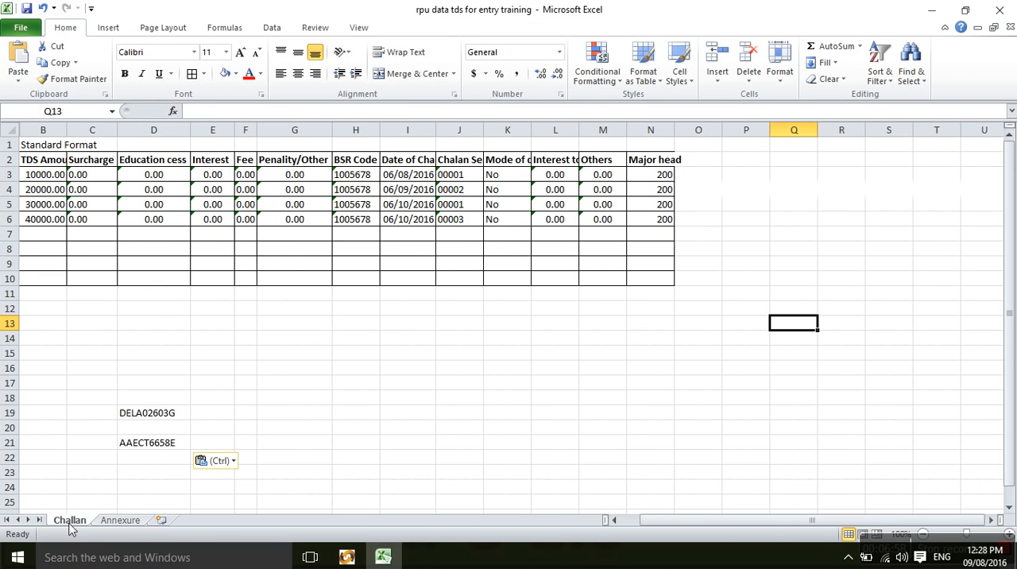
{"action": "left_click", "coordinate": [103, 521]}
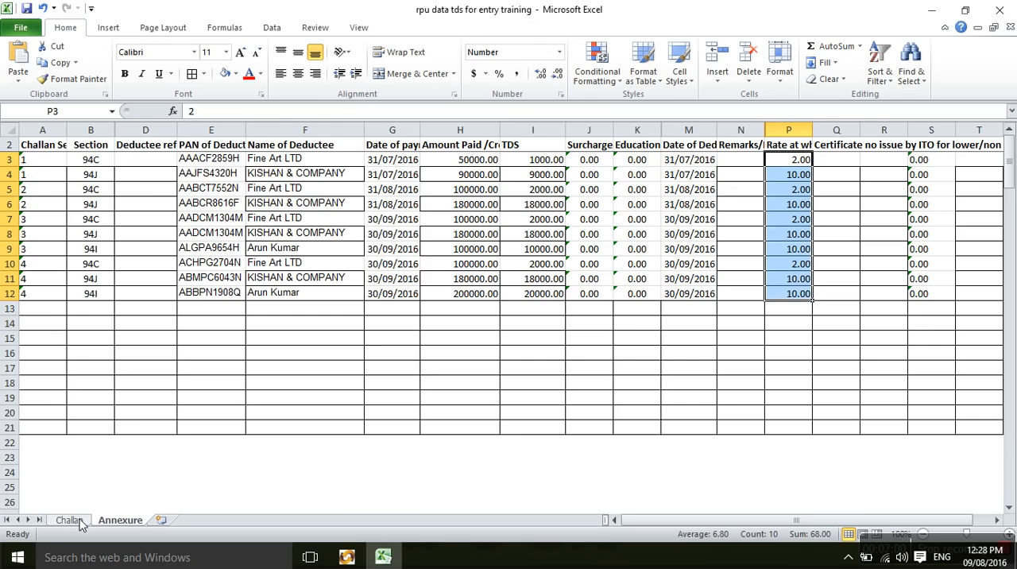
{"action": "left_click", "coordinate": [70, 521]}
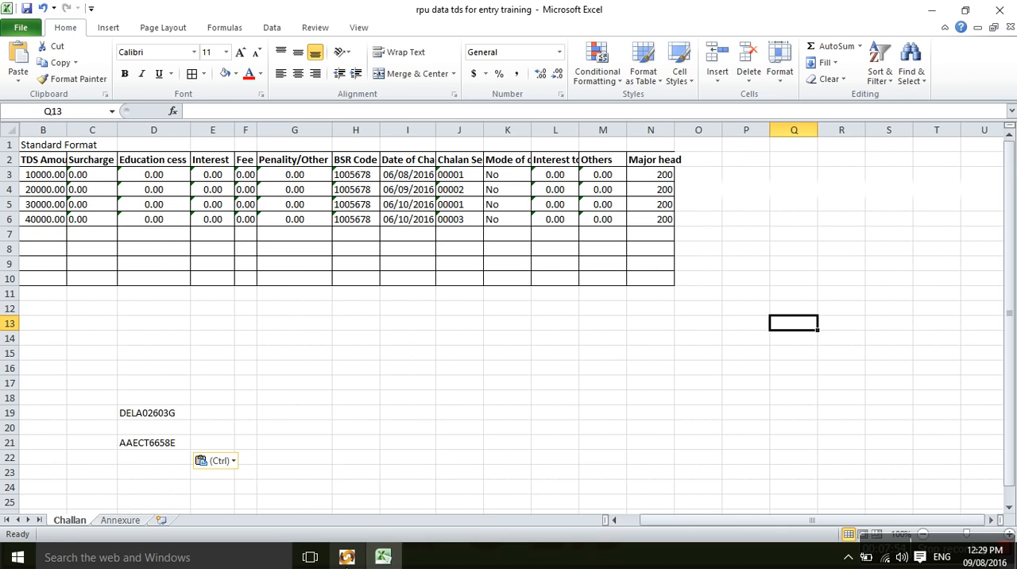
Switch back to the Return Preparation Utility and enter TDS amounts of 10000, 20000 and 30000 in challan rows 1 to 3.
{"action": "left_click", "coordinate": [346, 557]}
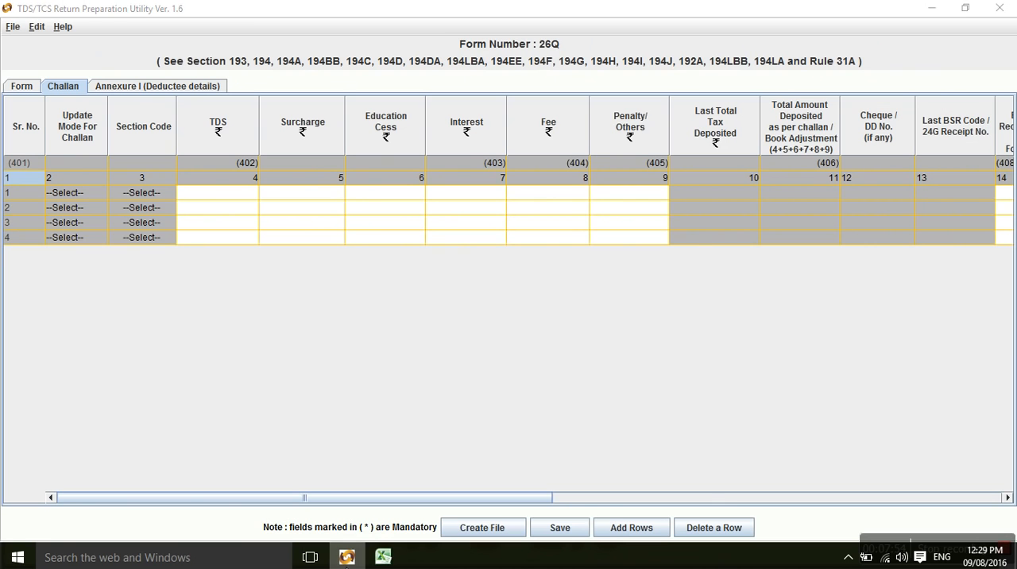
{"action": "left_click", "coordinate": [200, 195]}
{"action": "type", "text": "10000"}
{"action": "key", "text": "Return"}
{"action": "type", "text": "2"}
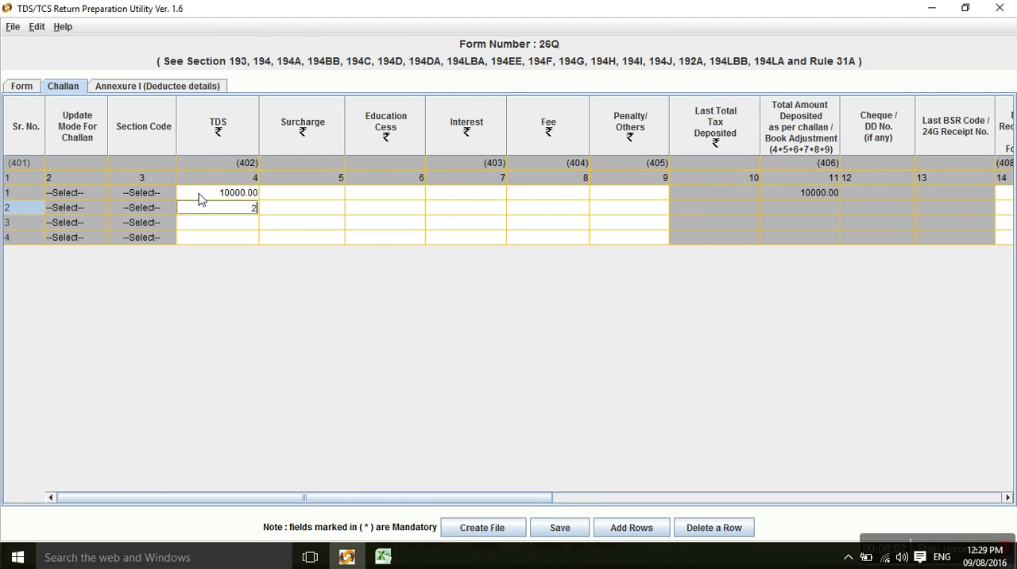
{"action": "type", "text": "0000"}
{"action": "key", "text": "Return"}
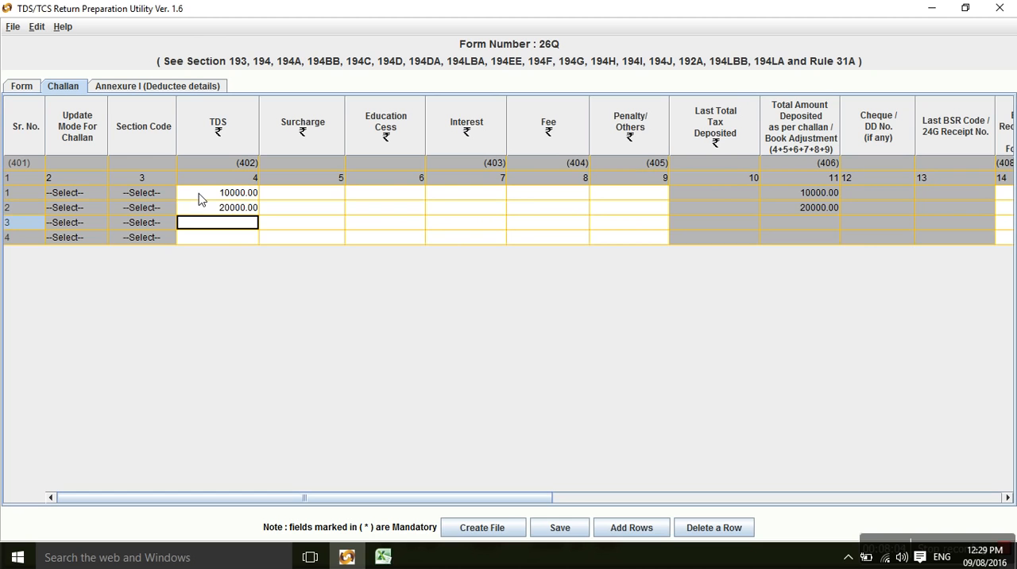
{"action": "type", "text": "30000"}
{"action": "key", "text": "Return"}
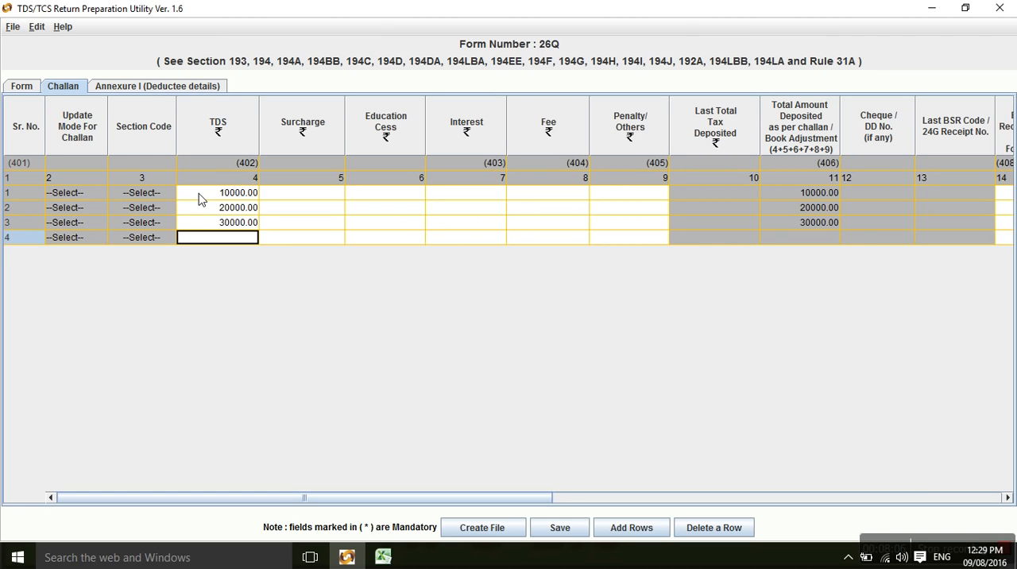
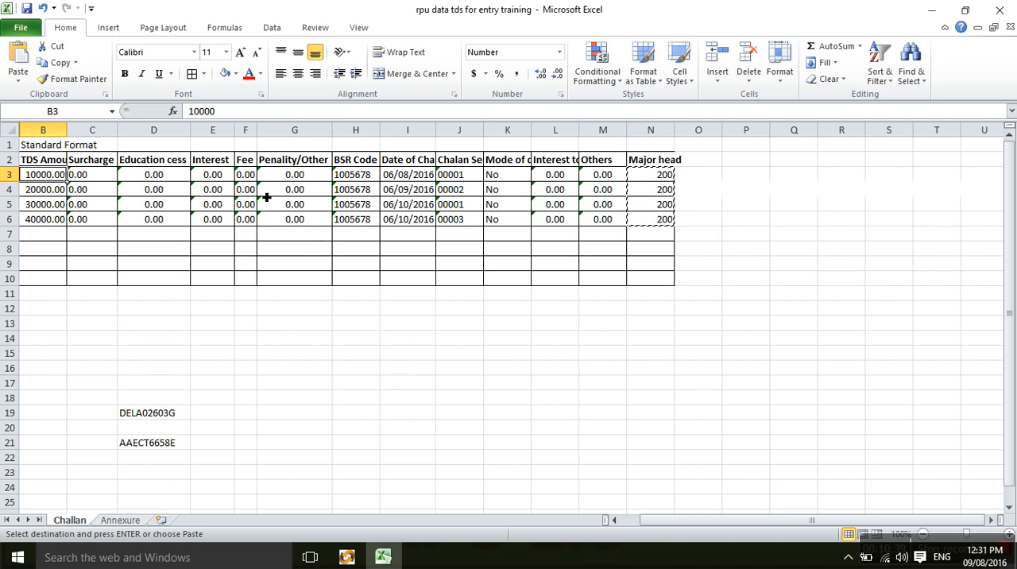
Review the first challan's BSR code, date and serial number on the Challan sheet, and the section codes on the Annexure sheet.
{"action": "left_click", "coordinate": [354, 178]}
{"action": "left_click", "coordinate": [408, 177]}
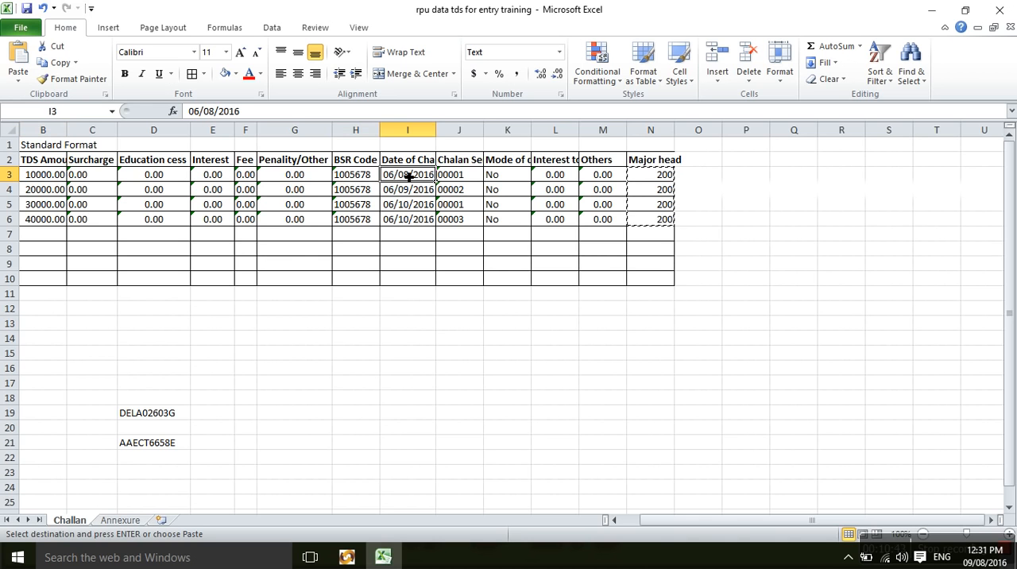
{"action": "left_click", "coordinate": [460, 180]}
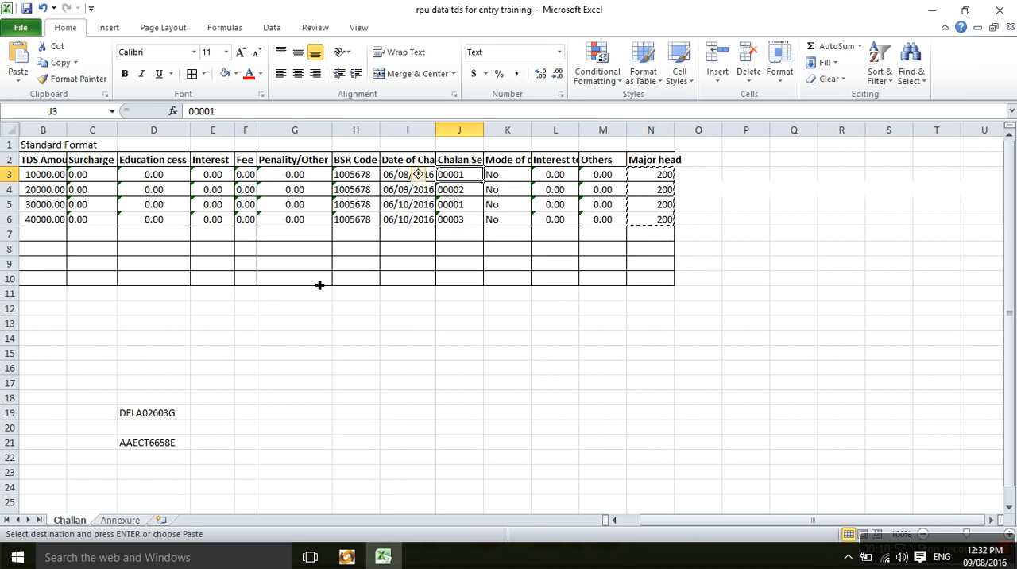
{"action": "left_click", "coordinate": [119, 520]}
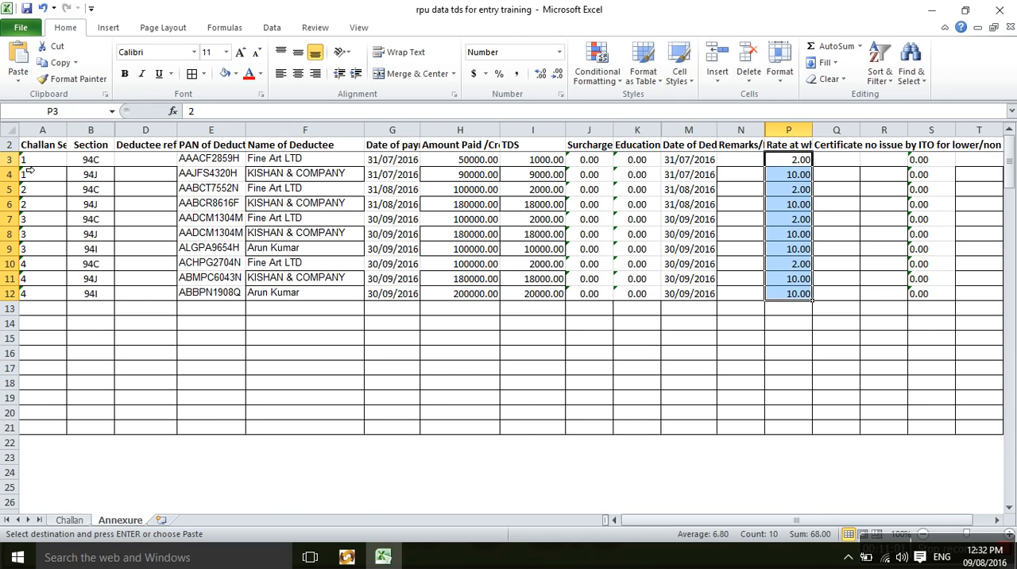
{"action": "left_click", "coordinate": [90, 163]}
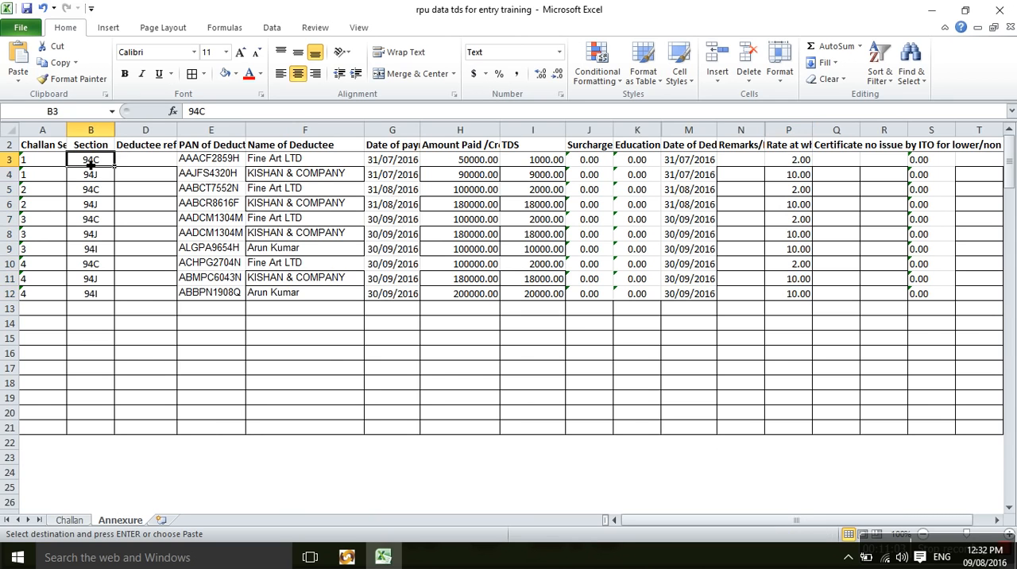
{"action": "key", "text": "alt+Tab"}
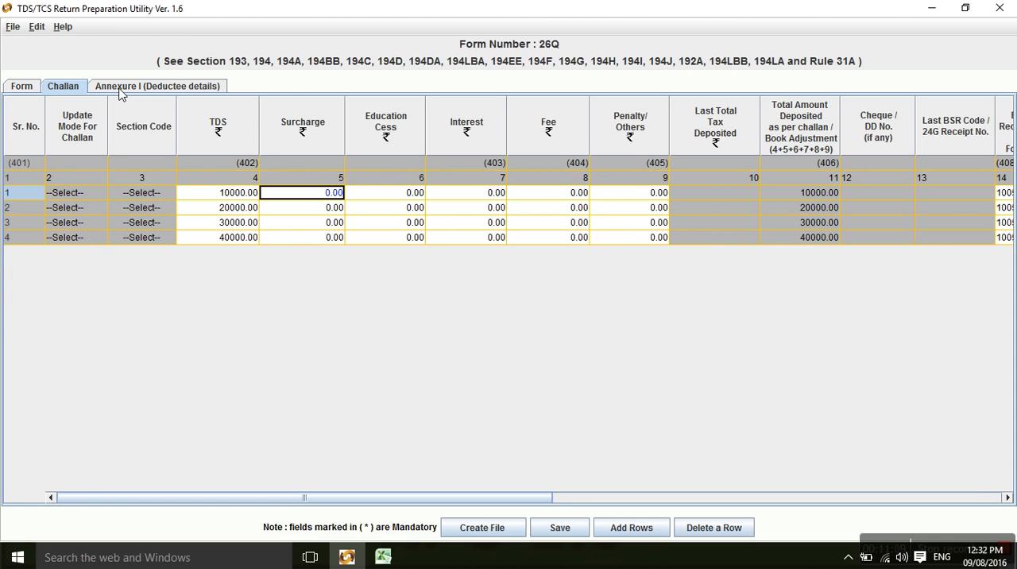
{"action": "key", "text": "alt+Tab"}
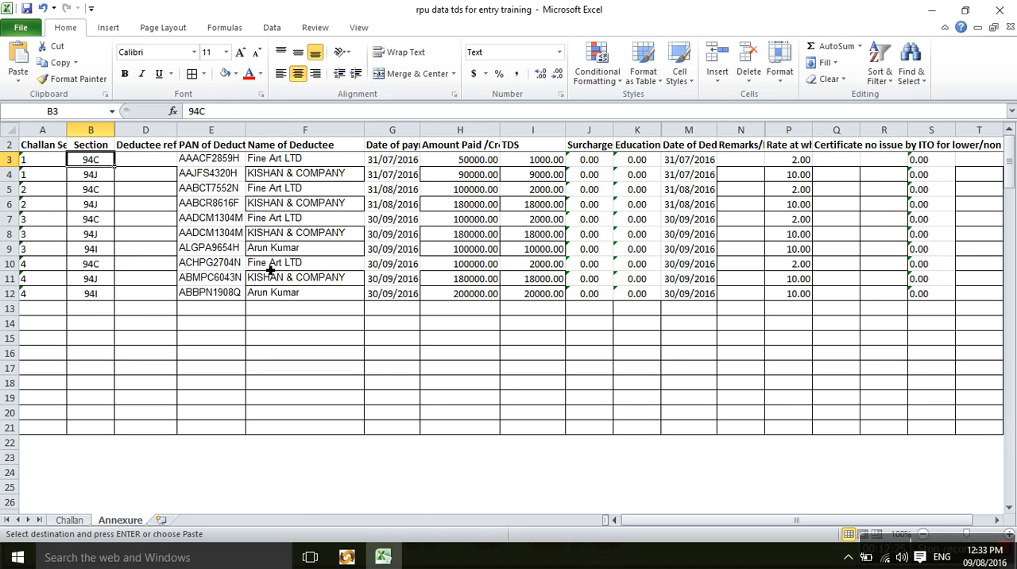
Switch to the Return Preparation Utility and start inserting Annexure I rows, with 2 deductee records each for challans 1 and 2.
{"action": "key", "text": "alt+Tab"}
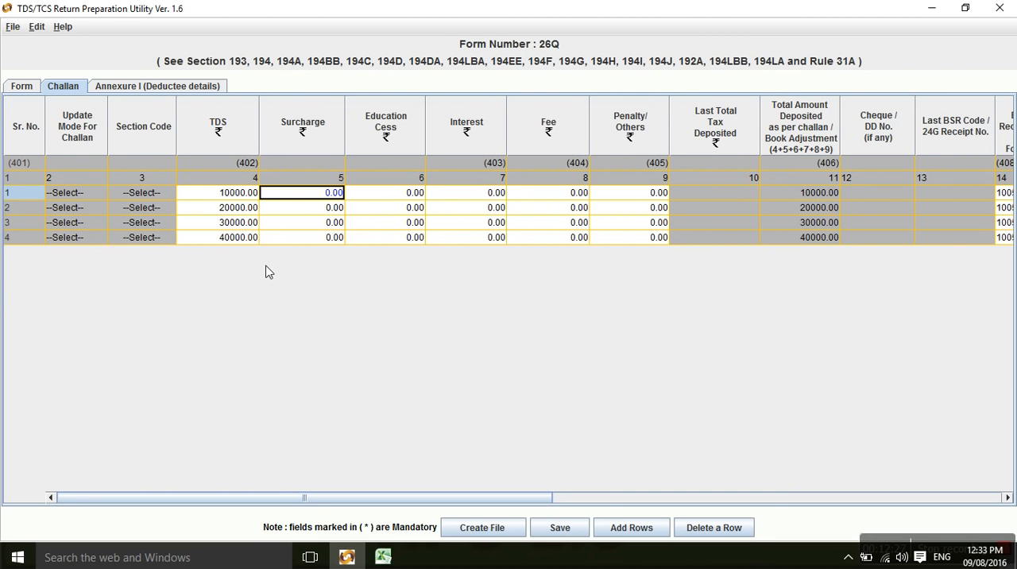
{"action": "left_click", "coordinate": [154, 90]}
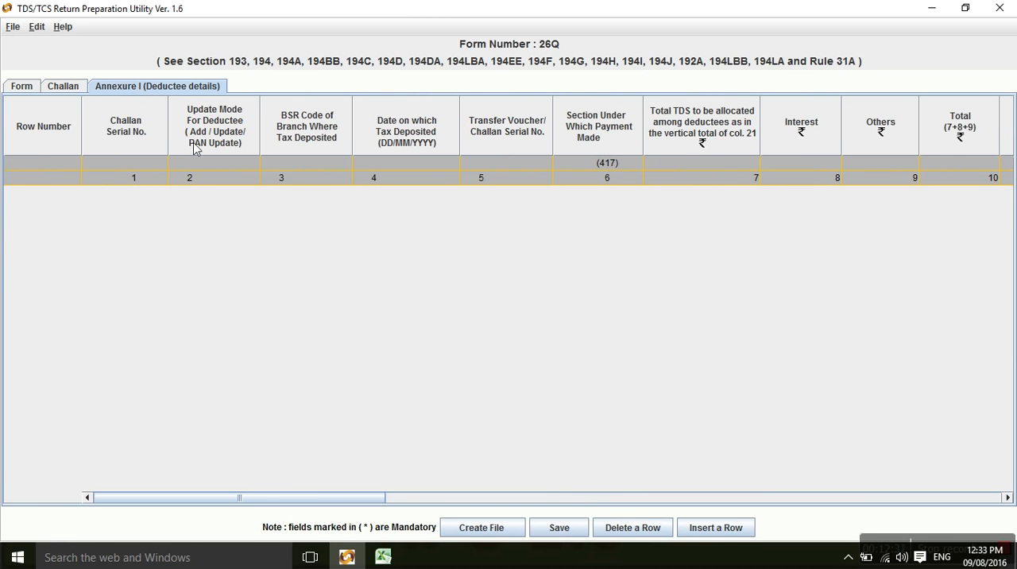
{"action": "left_click", "coordinate": [688, 529]}
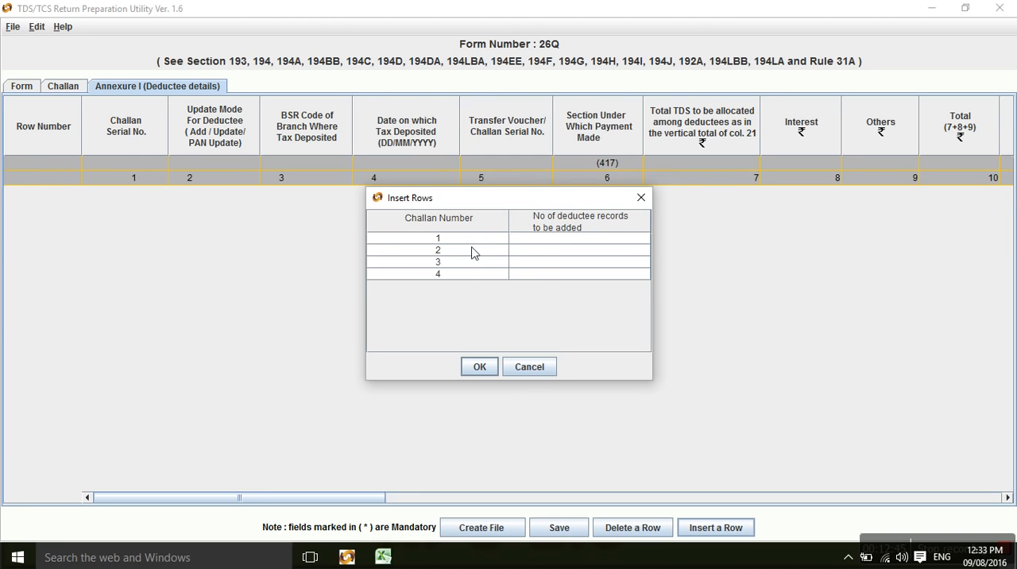
{"action": "left_click", "coordinate": [562, 240]}
{"action": "type", "text": "2"}
{"action": "left_click", "coordinate": [383, 557]}
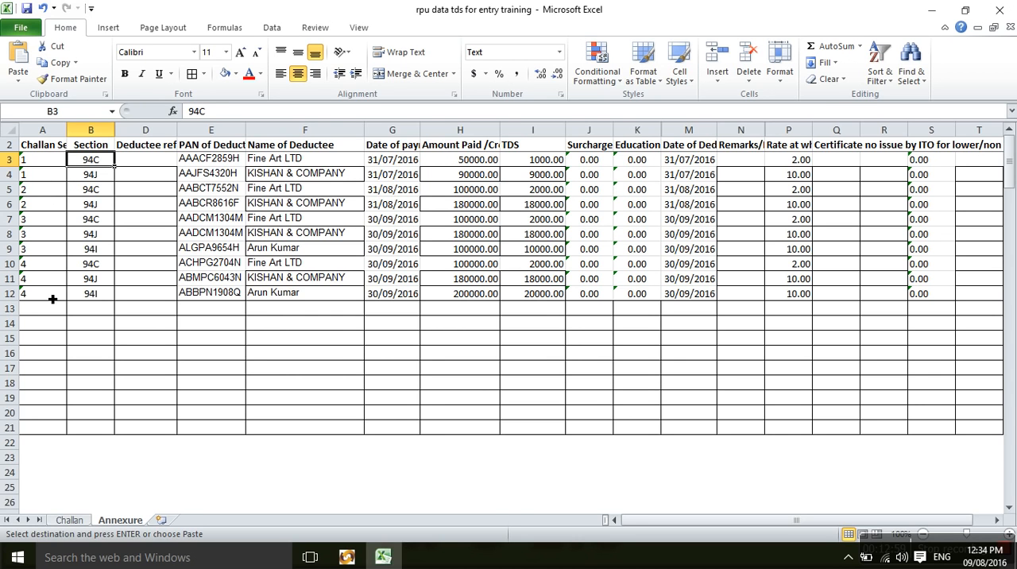
{"action": "left_click", "coordinate": [359, 560]}
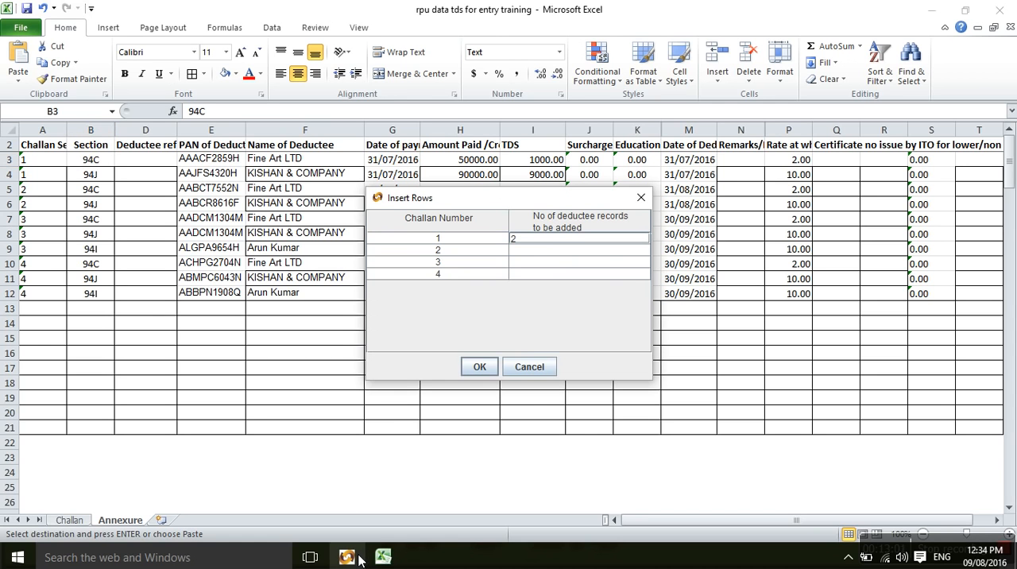
{"action": "left_click", "coordinate": [523, 252]}
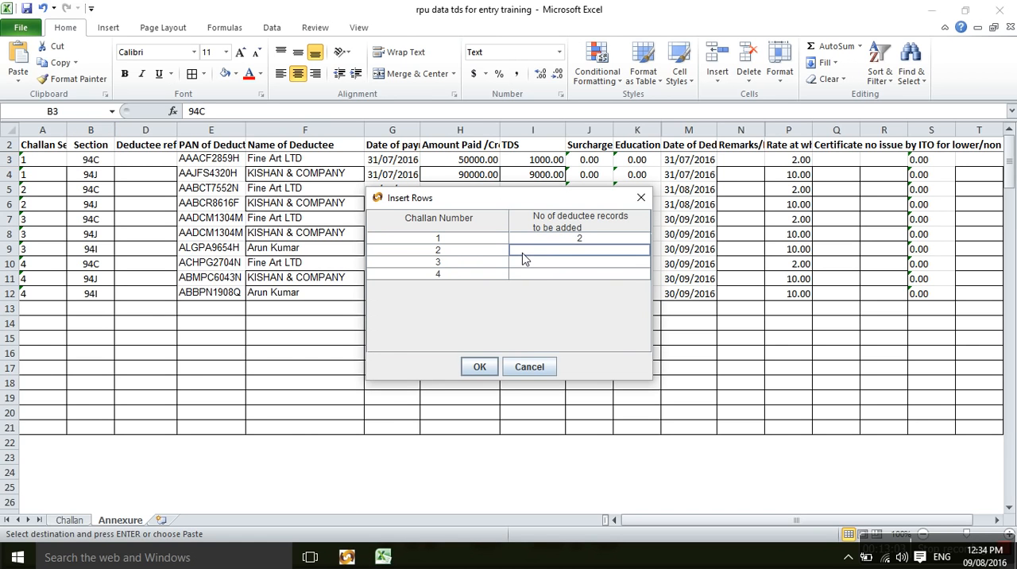
{"action": "type", "text": "2"}
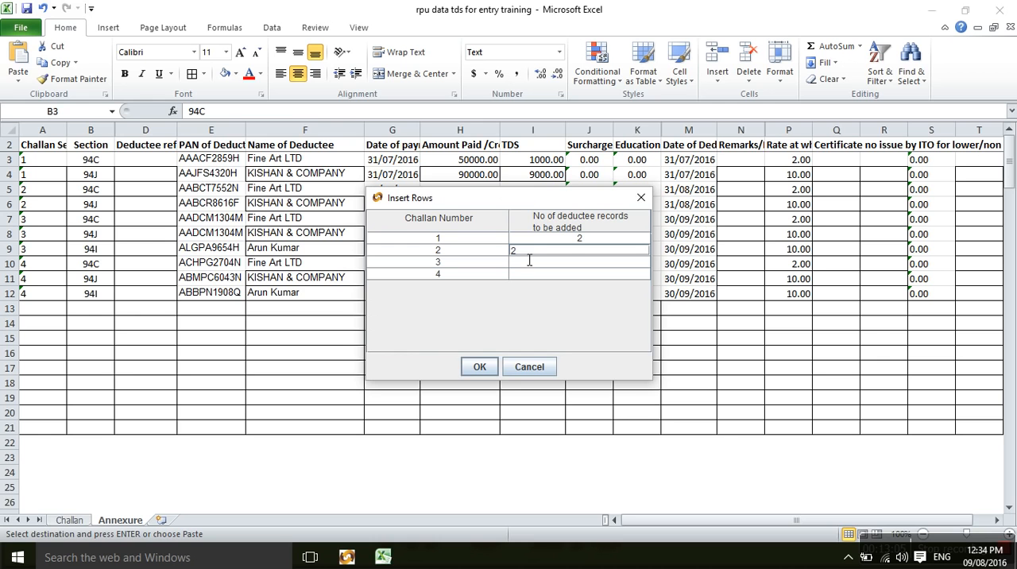
Set 3 deductee records each for challans 3 and 4, and insert the rows into Annexure I.
{"action": "left_click", "coordinate": [524, 260]}
{"action": "type", "text": "3"}
{"action": "key", "text": "Return"}
{"action": "type", "text": "3"}
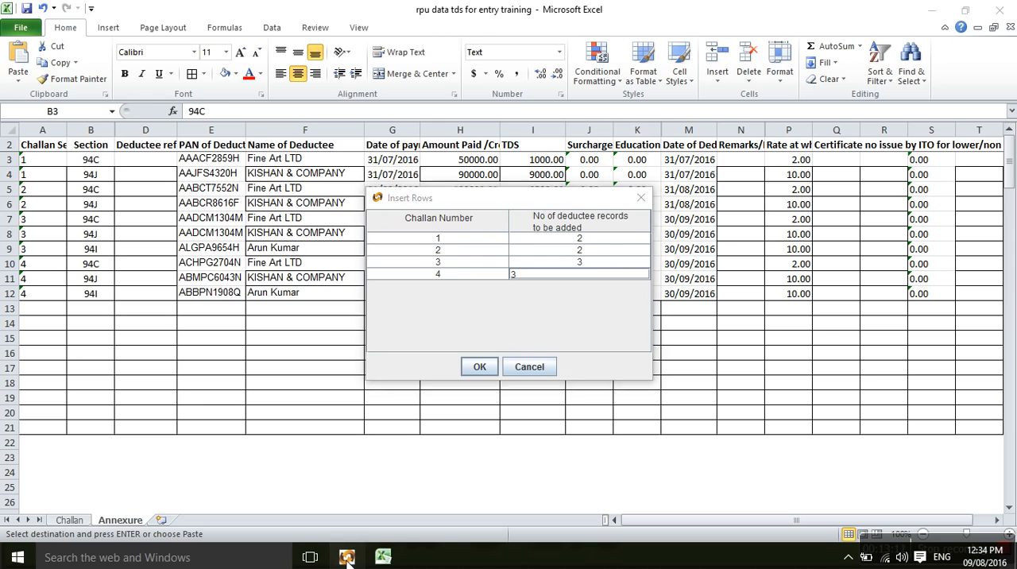
{"action": "left_click", "coordinate": [350, 558]}
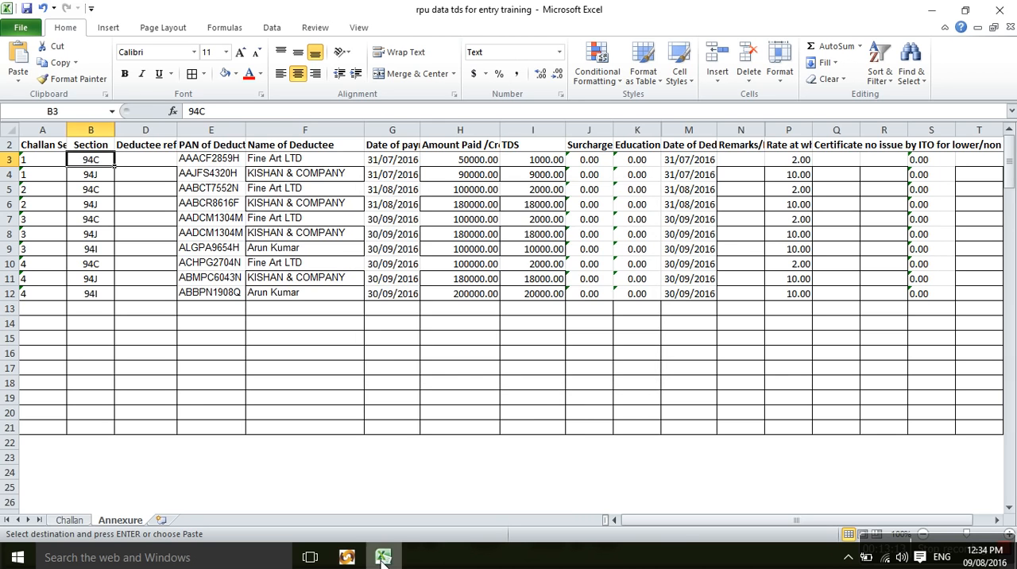
{"action": "left_click", "coordinate": [359, 561]}
{"action": "left_click", "coordinate": [479, 366]}
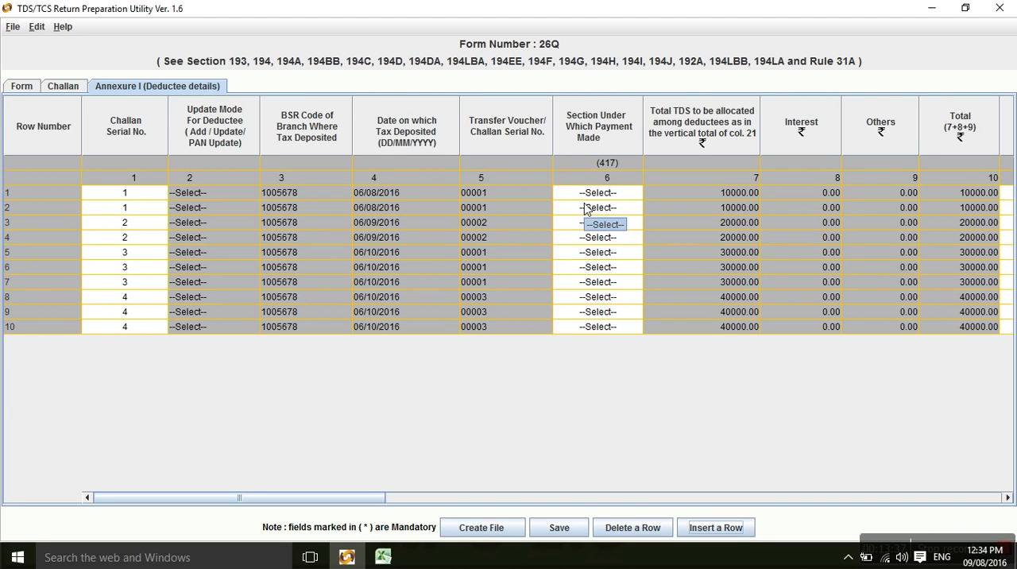
Examine the Annexure I deductee columns from the total TDS to be allocated through to the remarks column.
{"action": "left_click", "coordinate": [659, 193]}
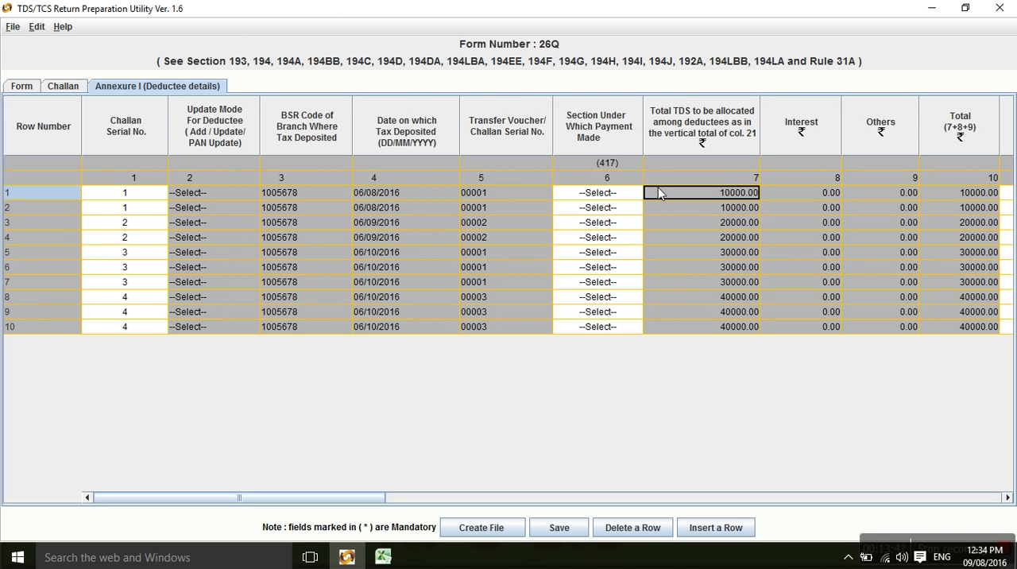
{"action": "key", "text": "Tab"}
{"action": "key", "text": "Tab"}
{"action": "key", "text": "Tab"}
{"action": "key", "text": "Tab"}
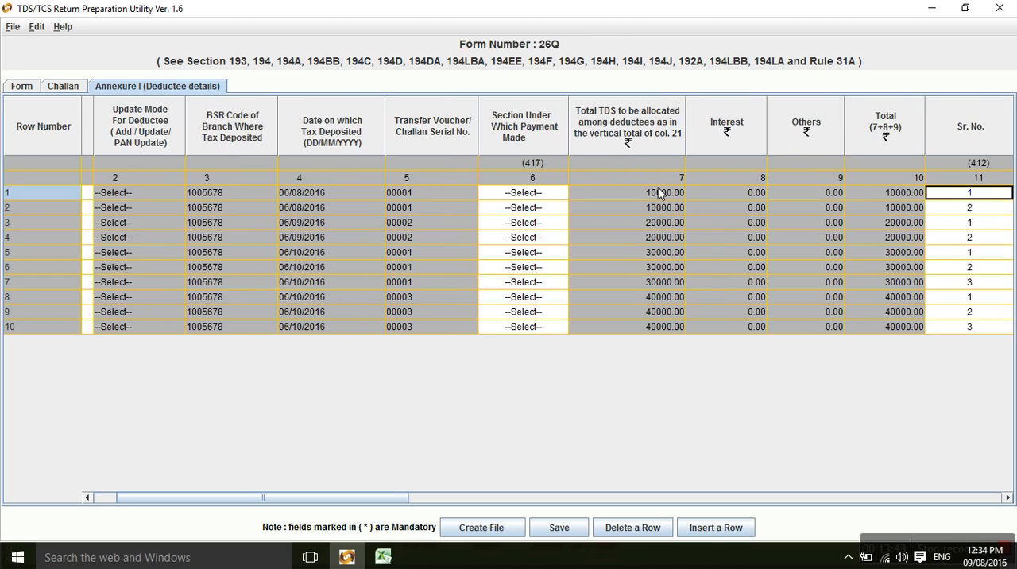
{"action": "key", "text": "Tab"}
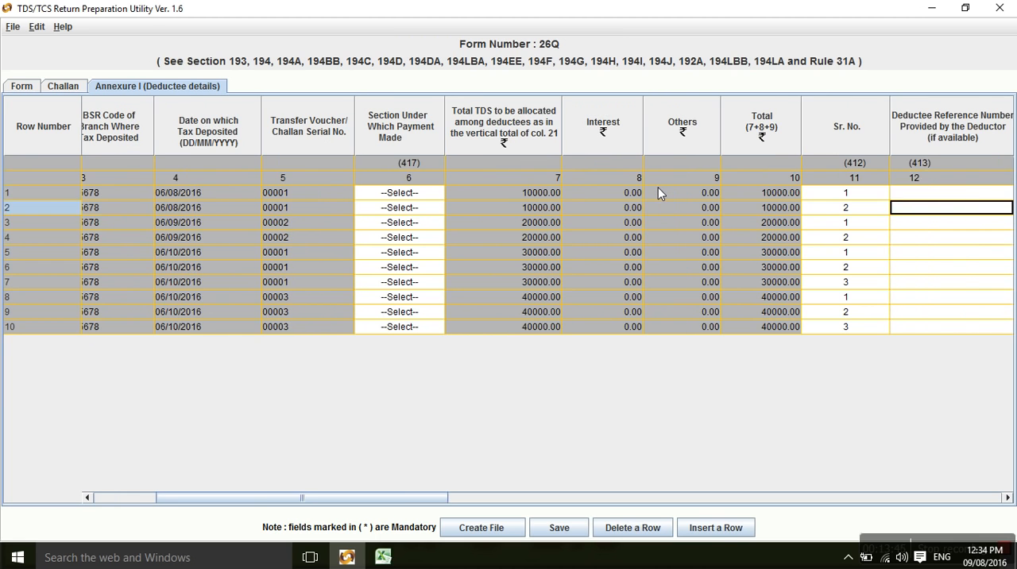
{"action": "key", "text": "Down"}
{"action": "key", "text": "Up"}
{"action": "key", "text": "Down"}
{"action": "key", "text": "Right"}
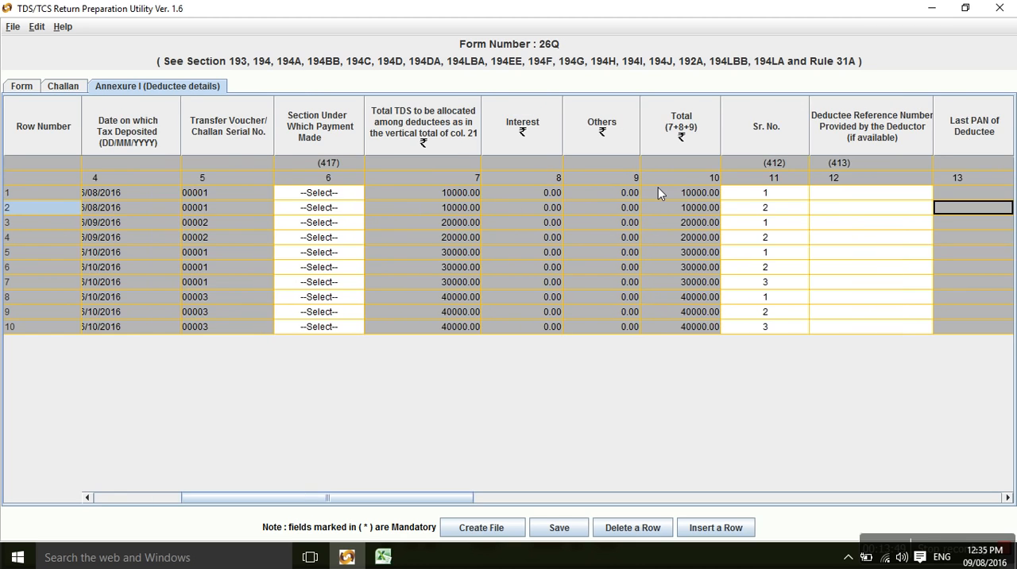
{"action": "key", "text": "Right"}
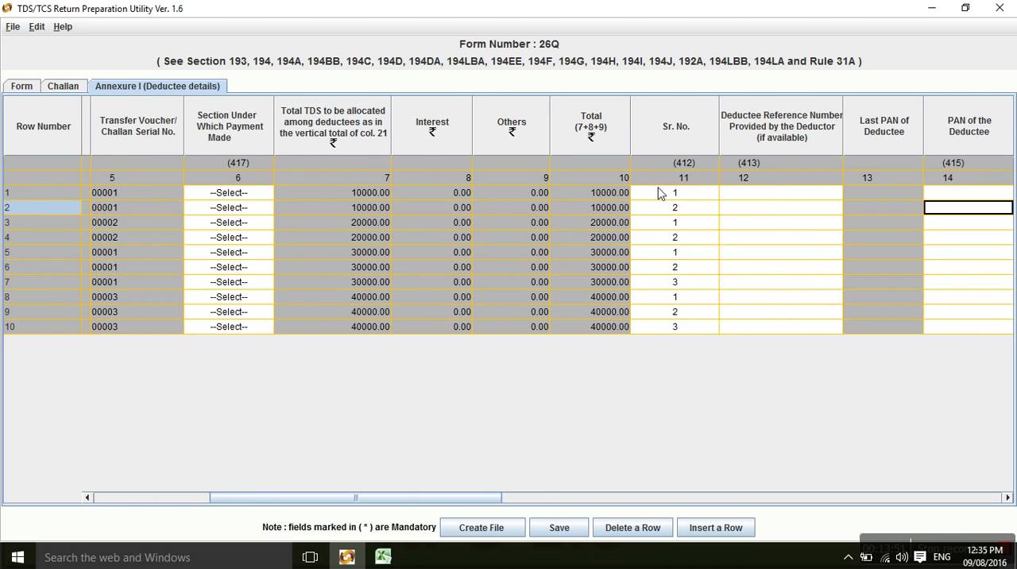
{"action": "key", "text": "Right"}
{"action": "key", "text": "Right"}
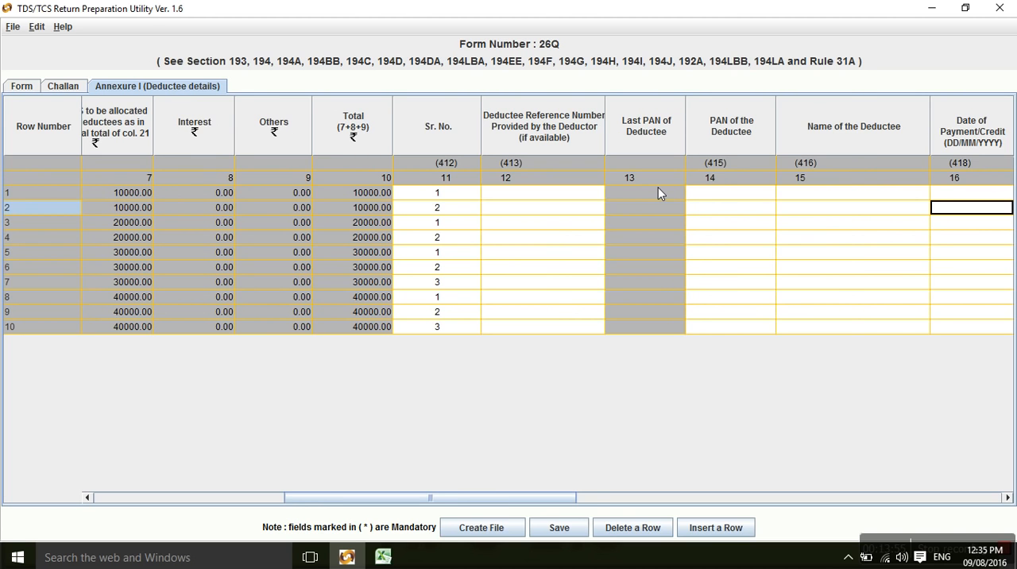
{"action": "key", "text": "Right"}
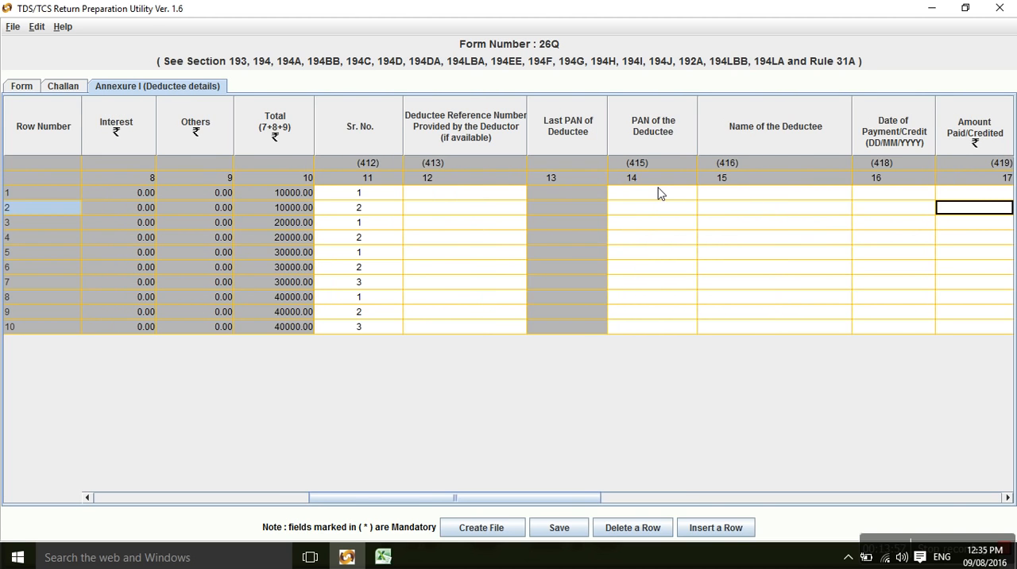
{"action": "key", "text": "Right"}
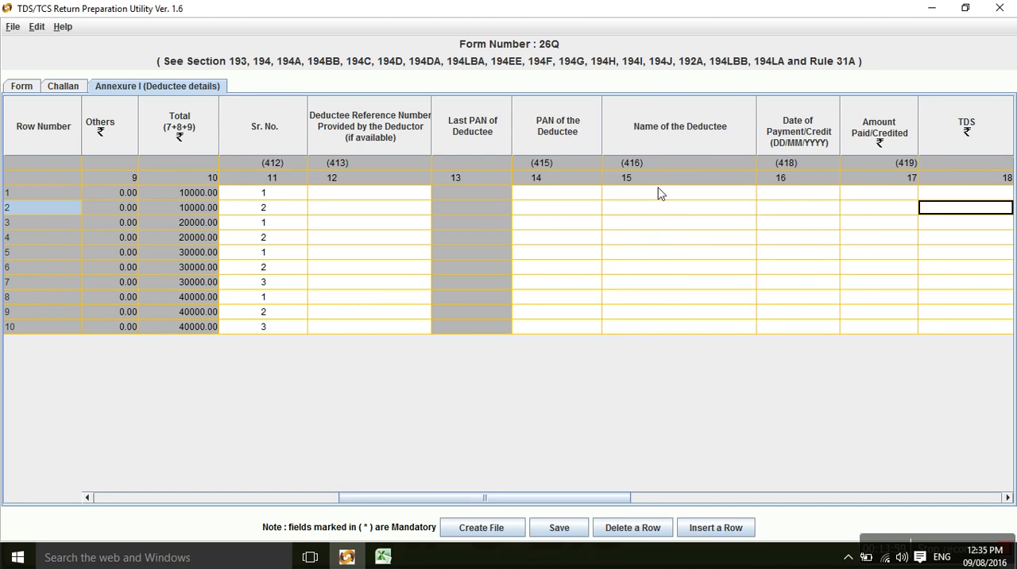
{"action": "key", "text": "Tab"}
{"action": "key", "text": "Tab"}
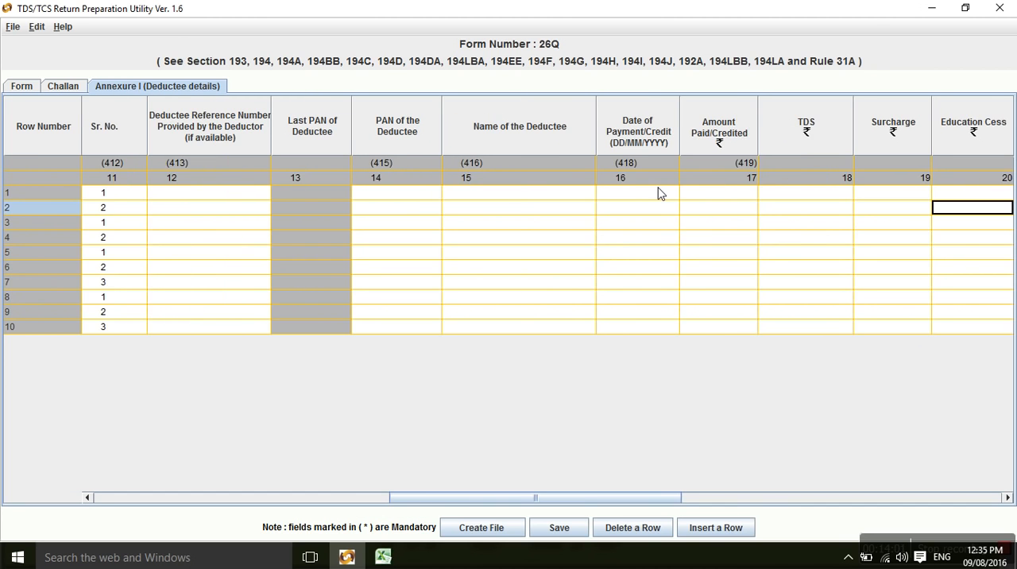
{"action": "key", "text": "Tab"}
{"action": "key", "text": "Tab"}
{"action": "key", "text": "Tab"}
{"action": "key", "text": "Tab"}
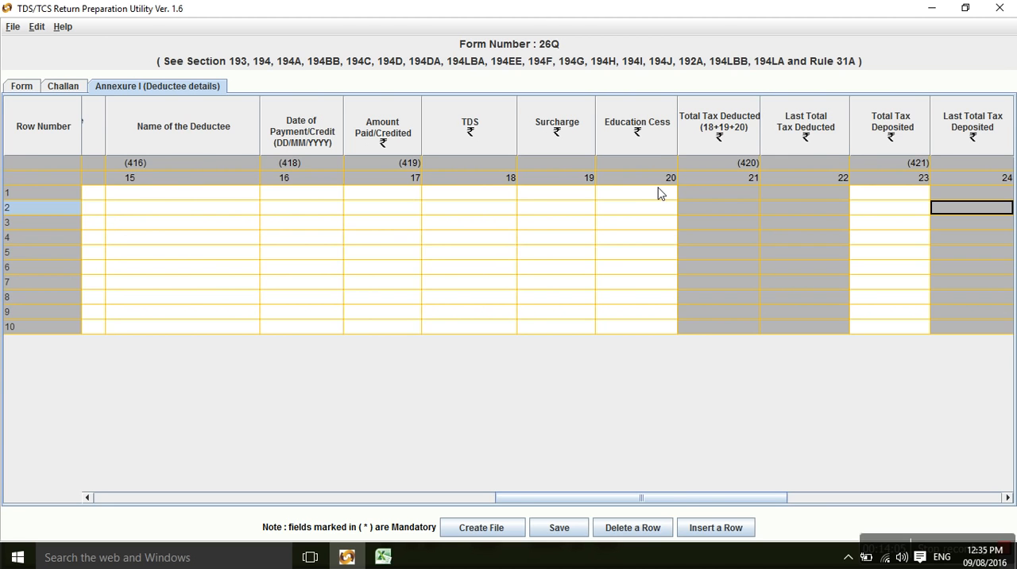
{"action": "key", "text": "Tab"}
{"action": "key", "text": "Tab"}
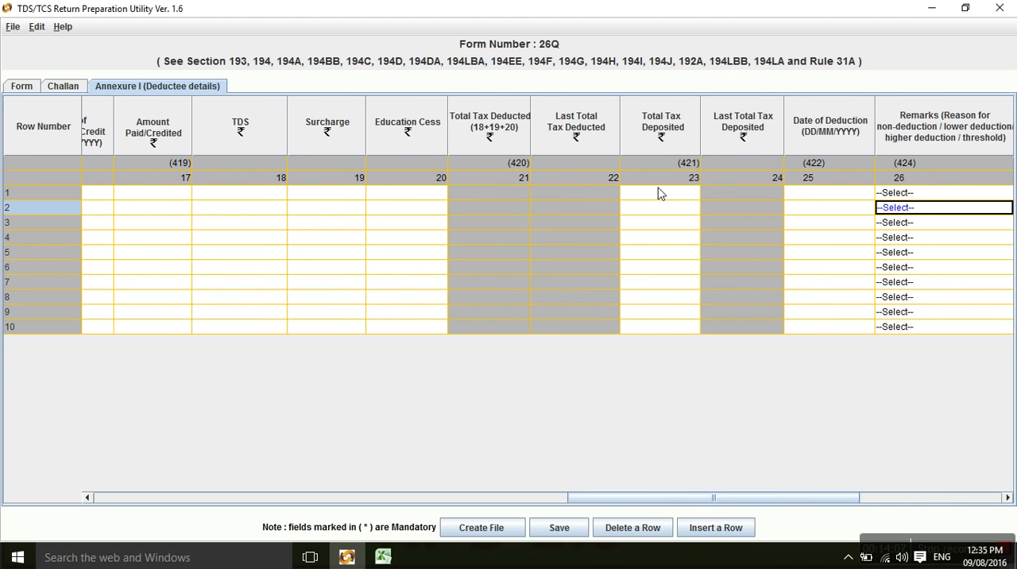
Examine row 1 from the date of deduction to the section 197 certificate number, and return to its challan serial number.
{"action": "key", "text": "shift+Tab"}
{"action": "key", "text": "Up"}
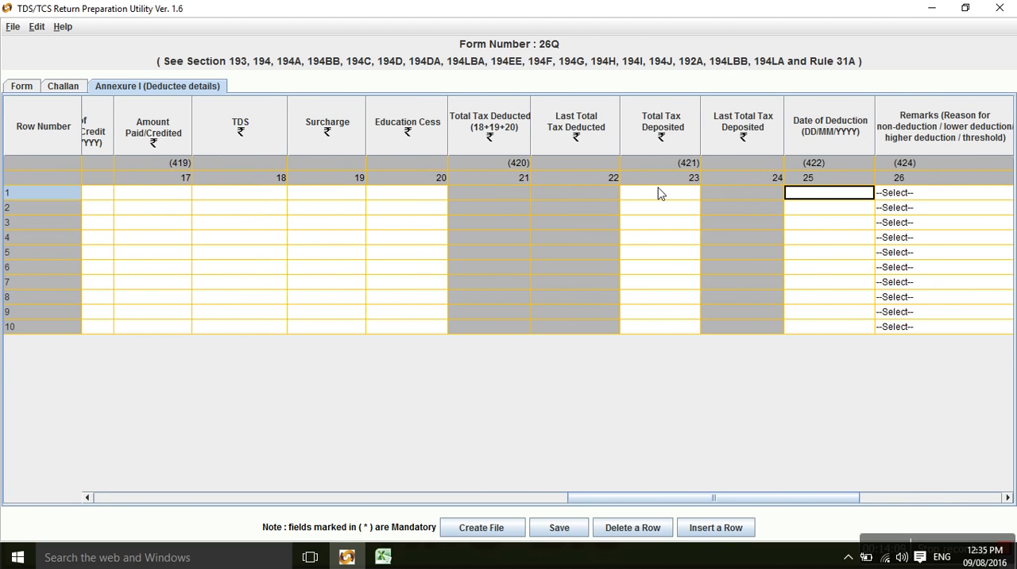
{"action": "key", "text": "Tab"}
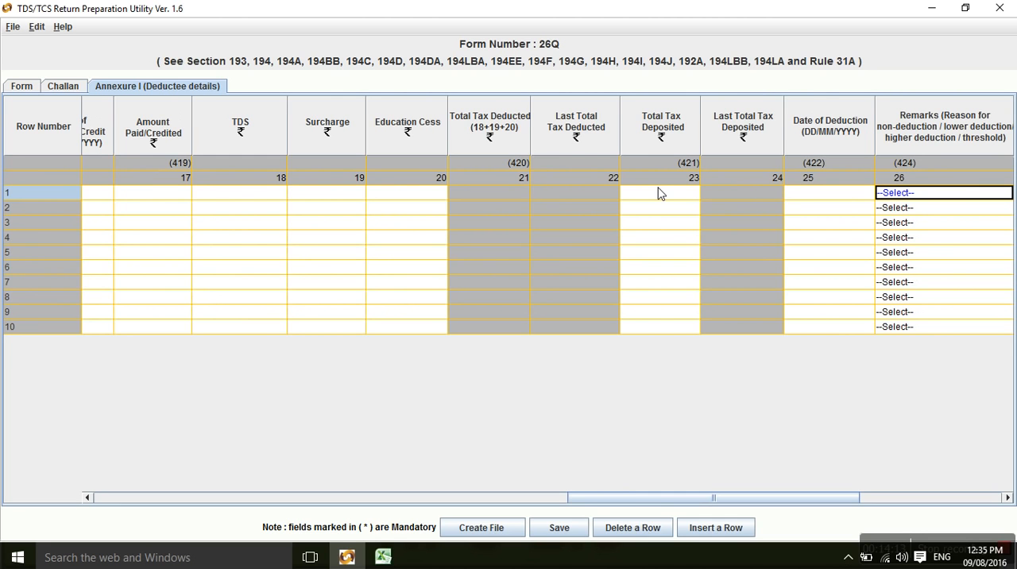
{"action": "key", "text": "Tab"}
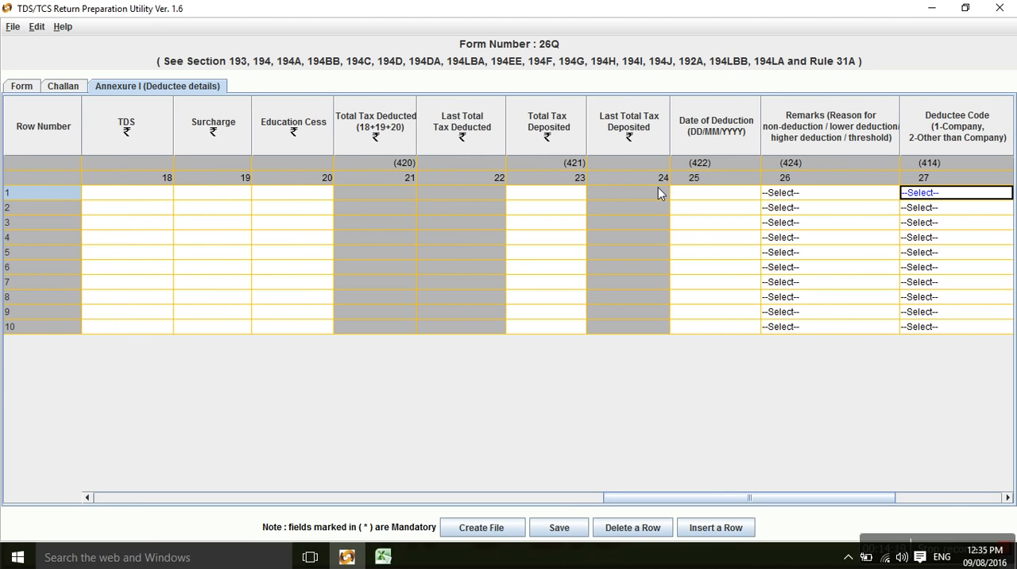
{"action": "key", "text": "Tab"}
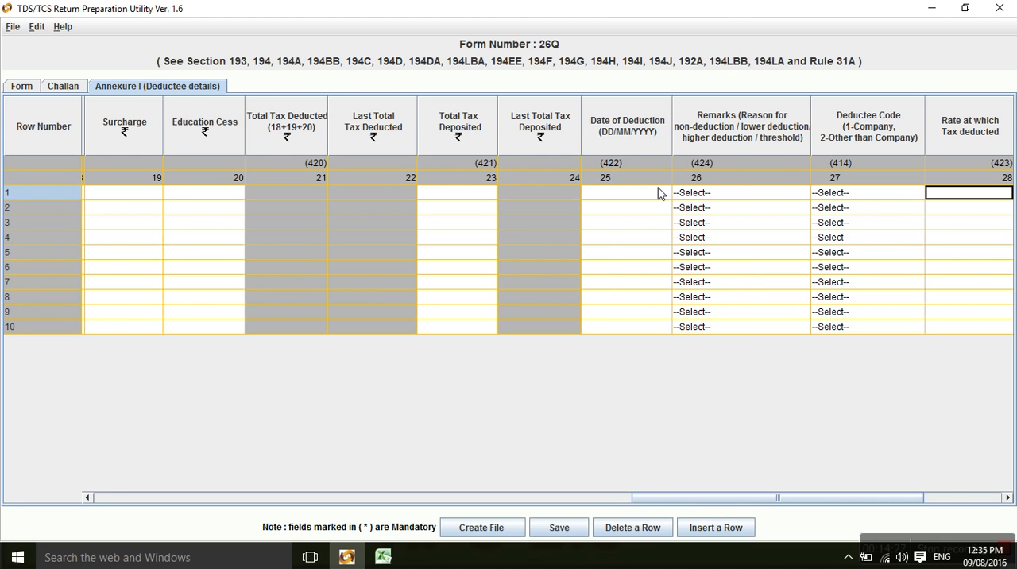
{"action": "key", "text": "Tab"}
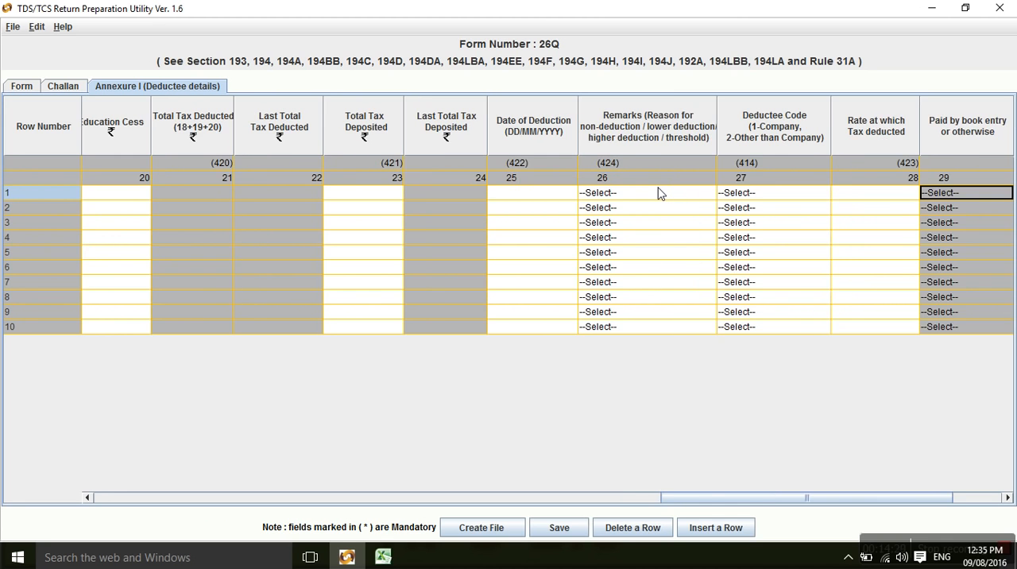
{"action": "key", "text": "Tab"}
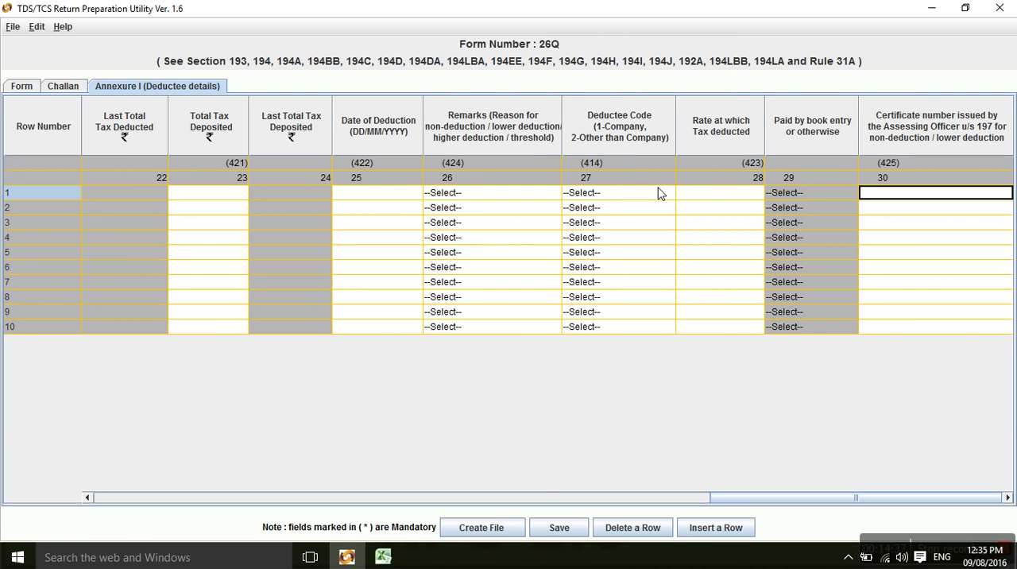
{"action": "key", "text": "Left"}
{"action": "key", "text": "Left"}
{"action": "key", "text": "Left"}
{"action": "key", "text": "Left"}
{"action": "key", "text": "Left"}
{"action": "key", "text": "Left"}
{"action": "key", "text": "Left"}
{"action": "key", "text": "Left"}
{"action": "key", "text": "Left"}
{"action": "key", "text": "Left"}
{"action": "key", "text": "Left"}
{"action": "key", "text": "Left"}
{"action": "key", "text": "Left"}
{"action": "key", "text": "Left"}
{"action": "key", "text": "Left"}
{"action": "key", "text": "Left"}
{"action": "key", "text": "Left"}
{"action": "key", "text": "Left"}
{"action": "key", "text": "Left"}
{"action": "key", "text": "Left"}
{"action": "key", "text": "Left"}
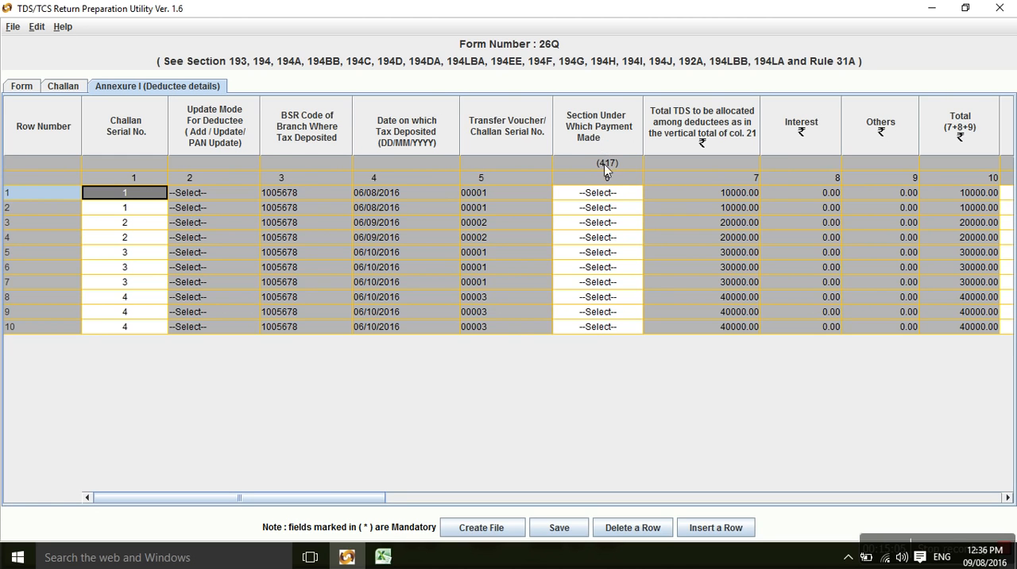
Copy the section codes in B3:B12 of the Excel Annexure sheet into Annexure I's Section Under Which Payment Made column, starting at row 1.
{"action": "key", "text": "alt+Tab"}
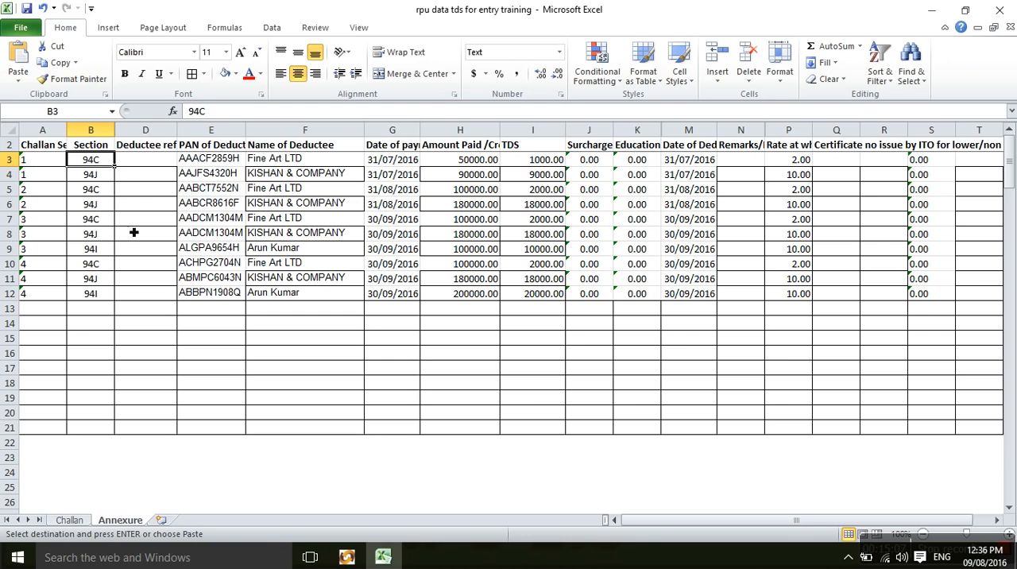
{"action": "key", "text": "ctrl+shift+Down"}
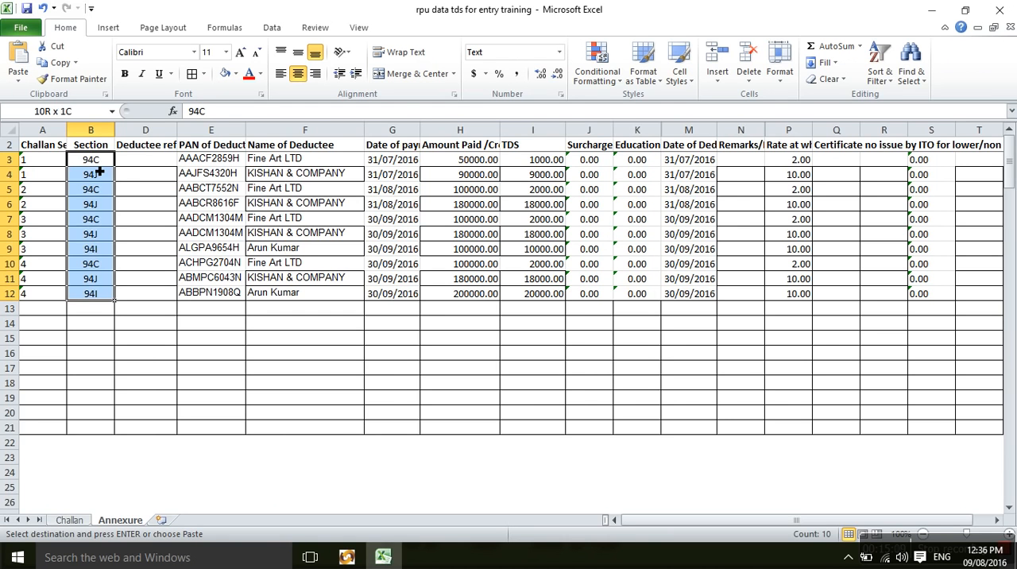
{"action": "key", "text": "ctrl+c"}
{"action": "key", "text": "alt+Tab"}
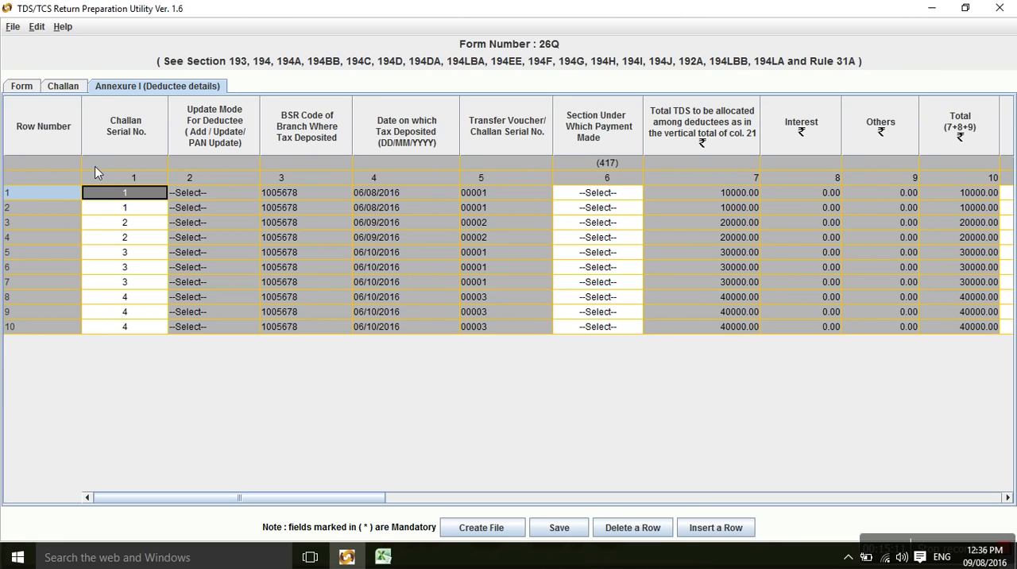
{"action": "left_click", "coordinate": [595, 194]}
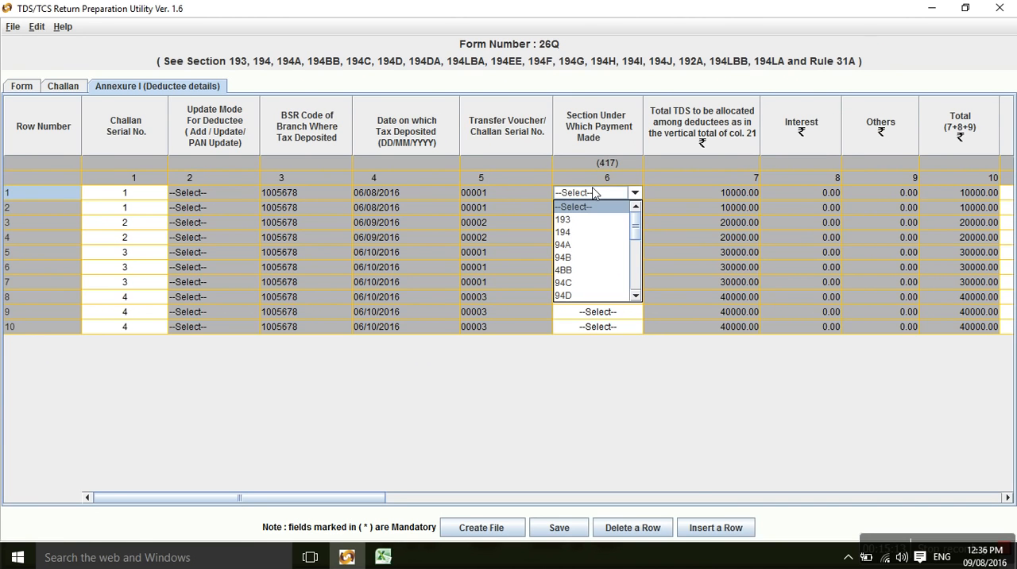
{"action": "key", "text": "ctrl+v"}
{"action": "key", "text": "Escape"}
{"action": "key", "text": "Escape"}
{"action": "key", "text": "Right"}
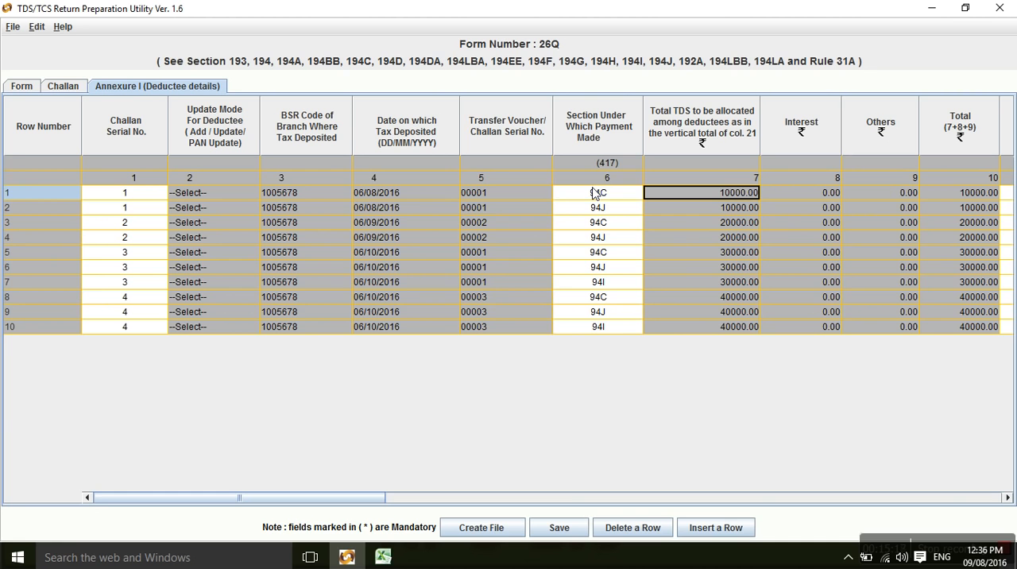
Glance at the workbook, and examine the Annexure I columns from the total TDS to be allocated through to TDS.
{"action": "key", "text": "alt+Tab"}
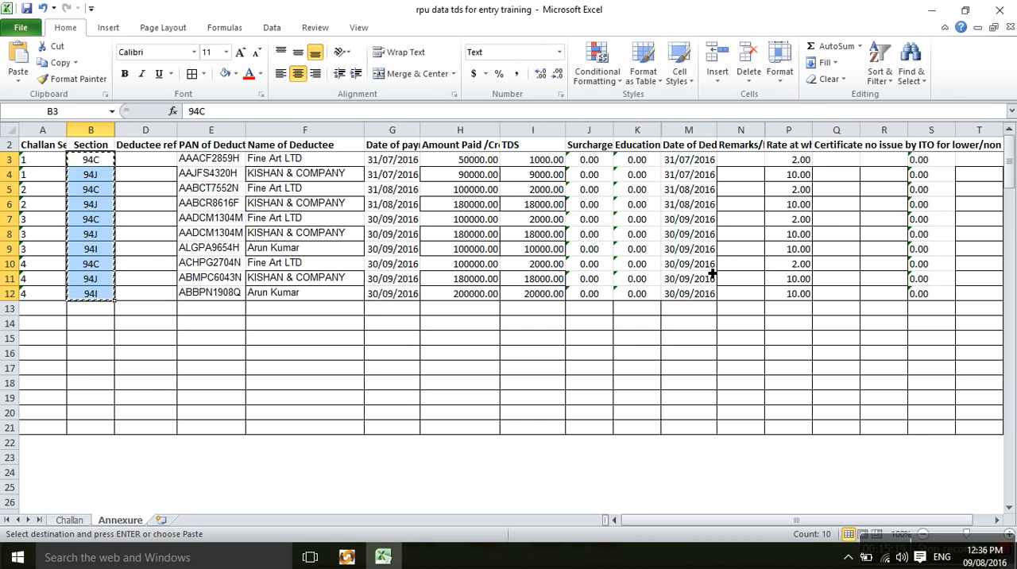
{"action": "key", "text": "alt+Tab"}
{"action": "key", "text": "Right"}
{"action": "key", "text": "Right"}
{"action": "key", "text": "Right"}
{"action": "key", "text": "Right"}
{"action": "key", "text": "Right"}
{"action": "key", "text": "Right"}
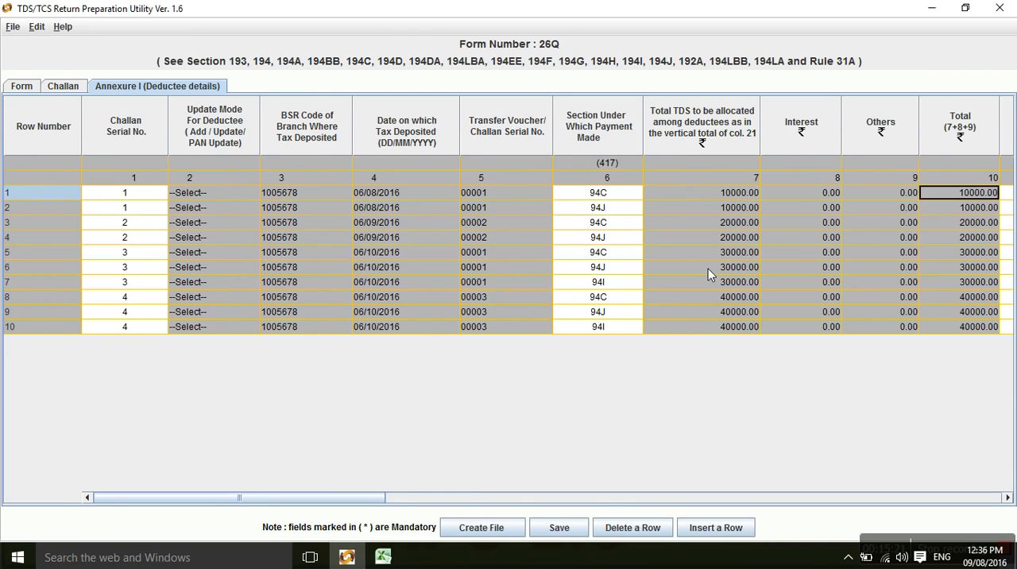
{"action": "key", "text": "Left"}
{"action": "key", "text": "Left"}
{"action": "key", "text": "Right"}
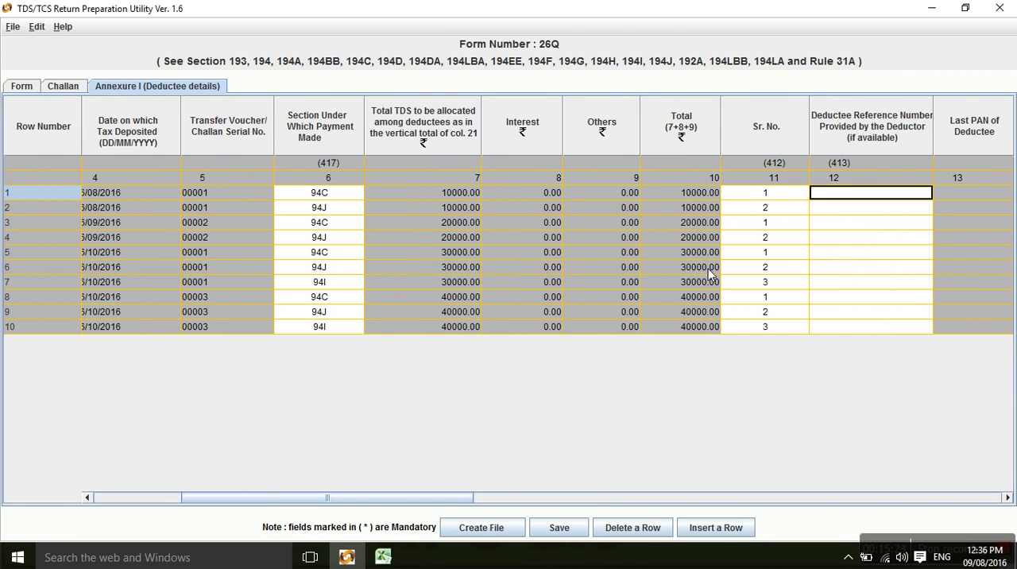
{"action": "key", "text": "Right"}
{"action": "key", "text": "Right"}
{"action": "key", "text": "Right"}
{"action": "key", "text": "Right"}
Review the deductee columns from name through education cess, and return to the PAN of the Deductee cell in row 1.
{"action": "key", "text": "Right"}
{"action": "key", "text": "Right"}
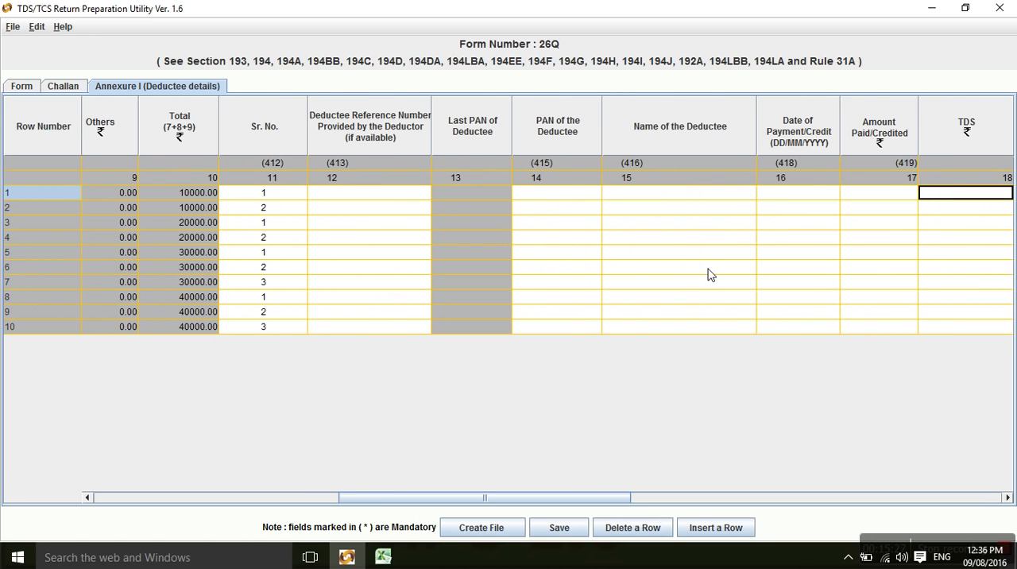
{"action": "key", "text": "Left"}
{"action": "key", "text": "Left"}
{"action": "key", "text": "Left"}
{"action": "key", "text": "Left"}
{"action": "key", "text": "Right"}
{"action": "key", "text": "Right"}
{"action": "key", "text": "Right"}
{"action": "key", "text": "Left"}
{"action": "key", "text": "Left"}
{"action": "key", "text": "Left"}
{"action": "key", "text": "Right"}
{"action": "key", "text": "Right"}
{"action": "key", "text": "Right"}
{"action": "key", "text": "Right"}
{"action": "key", "text": "Right"}
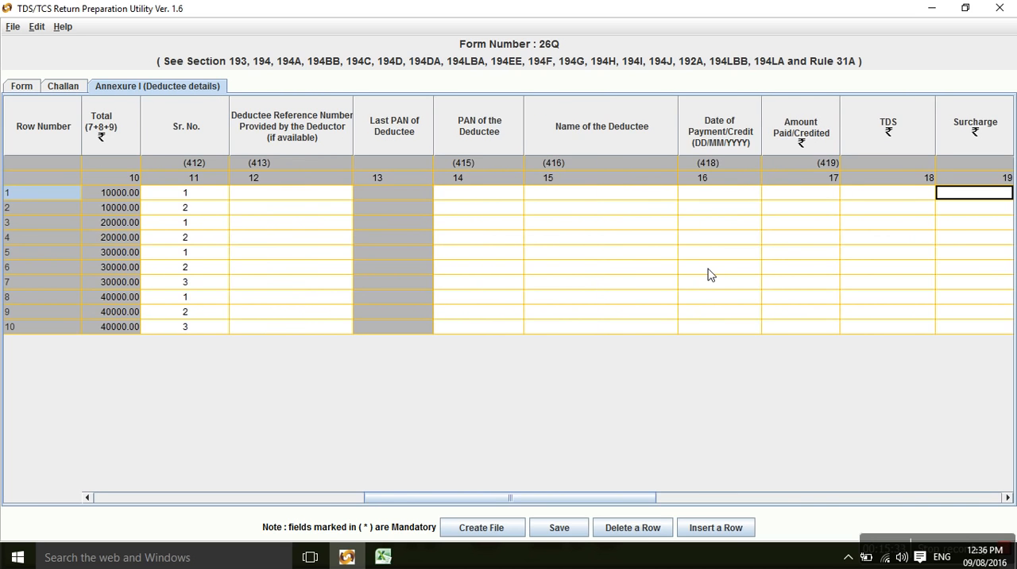
{"action": "key", "text": "Right"}
{"action": "key", "text": "Right"}
{"action": "key", "text": "Left"}
{"action": "key", "text": "Left"}
{"action": "key", "text": "Left"}
{"action": "key", "text": "Left"}
{"action": "key", "text": "Left"}
{"action": "key", "text": "Left"}
{"action": "key", "text": "Left"}
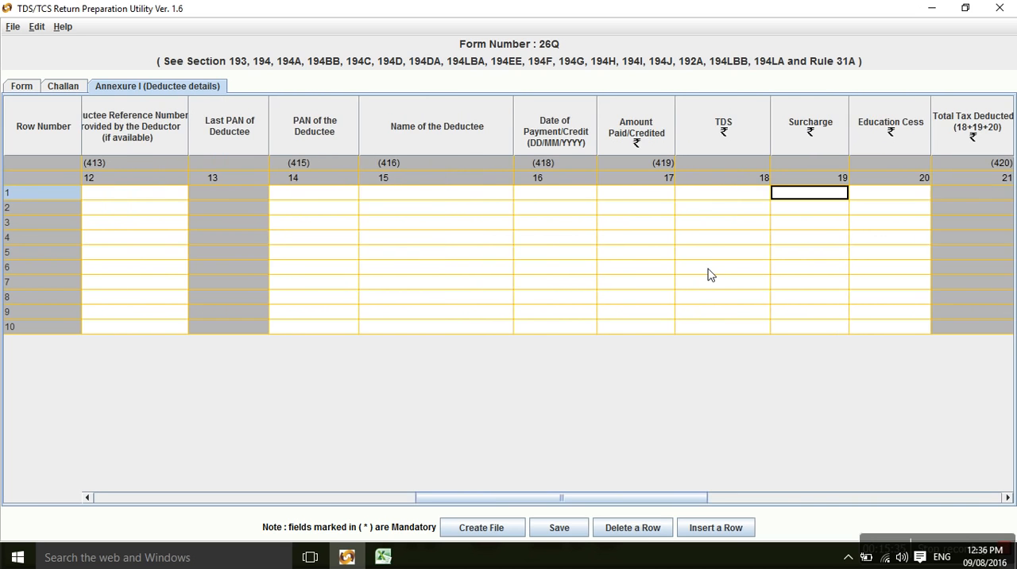
Copy the deductee data in E3:K12 of the Excel sheet, from PAN through education cess, into Annexure I starting at row 1's PAN.
{"action": "key", "text": "alt+Tab"}
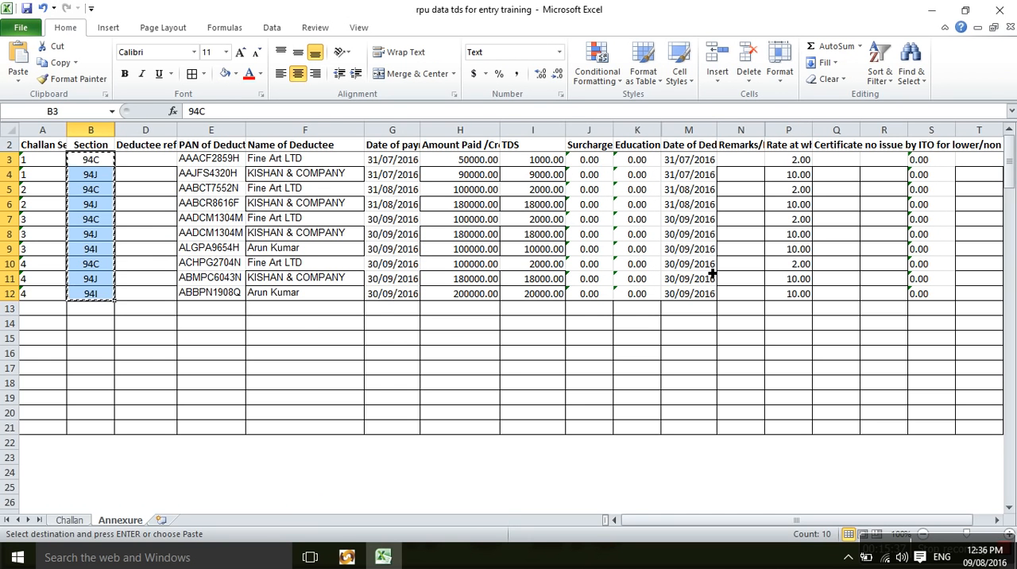
{"action": "key", "text": "Escape"}
{"action": "key", "text": "Right"}
{"action": "key", "text": "Right"}
{"action": "key", "text": "Right"}
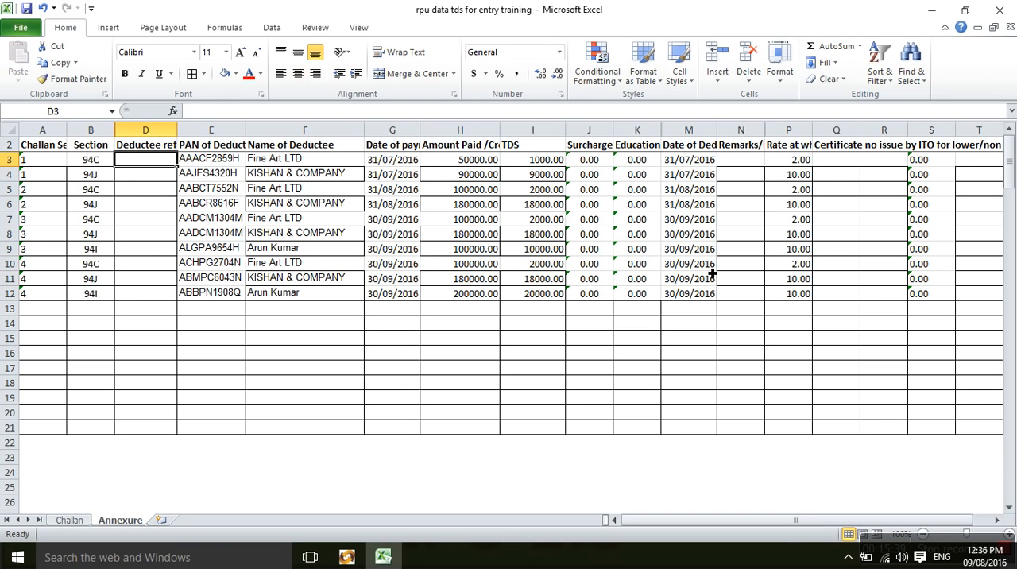
{"action": "key", "text": "shift+Right"}
{"action": "key", "text": "shift+Right"}
{"action": "key", "text": "shift+Right"}
{"action": "key", "text": "shift+Right"}
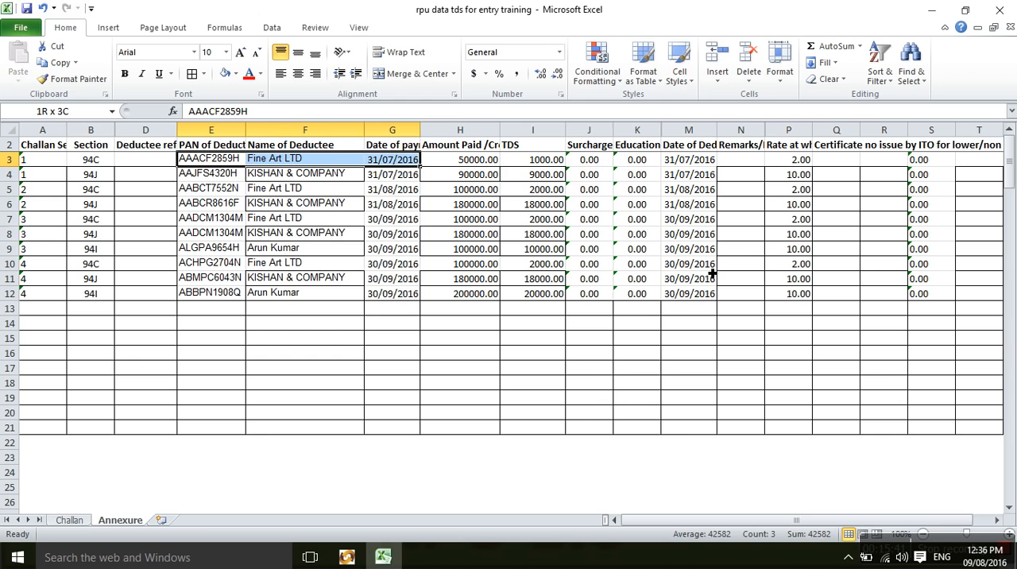
{"action": "key", "text": "shift+Right"}
{"action": "key", "text": "shift+Right"}
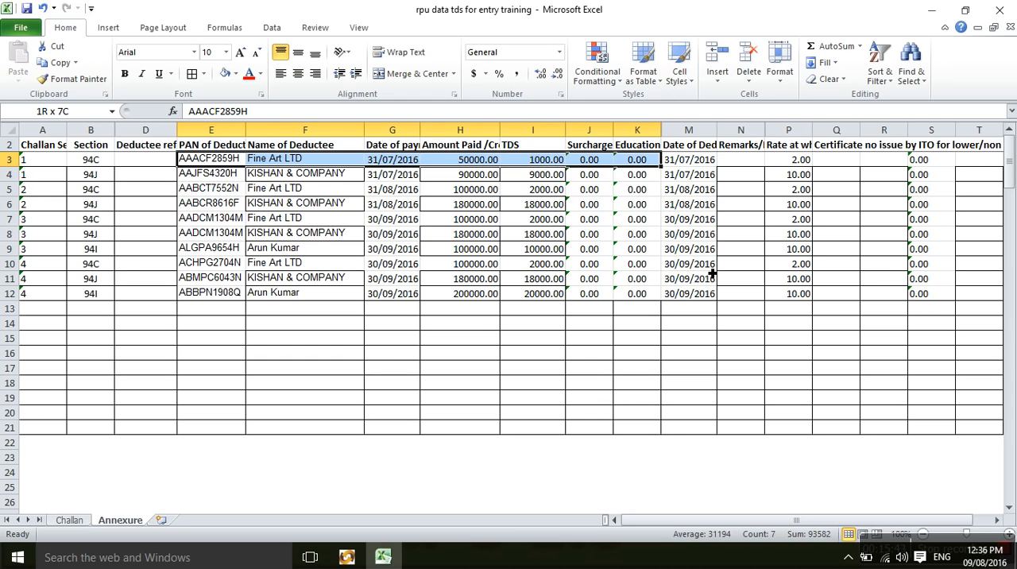
{"action": "key", "text": "shift+Down"}
{"action": "key", "text": "shift+Down"}
{"action": "key", "text": "shift+Down"}
{"action": "key", "text": "shift+Down"}
{"action": "key", "text": "shift+Down"}
{"action": "key", "text": "shift+Down"}
{"action": "key", "text": "shift+Down"}
{"action": "key", "text": "shift+Down"}
{"action": "key", "text": "shift+Down"}
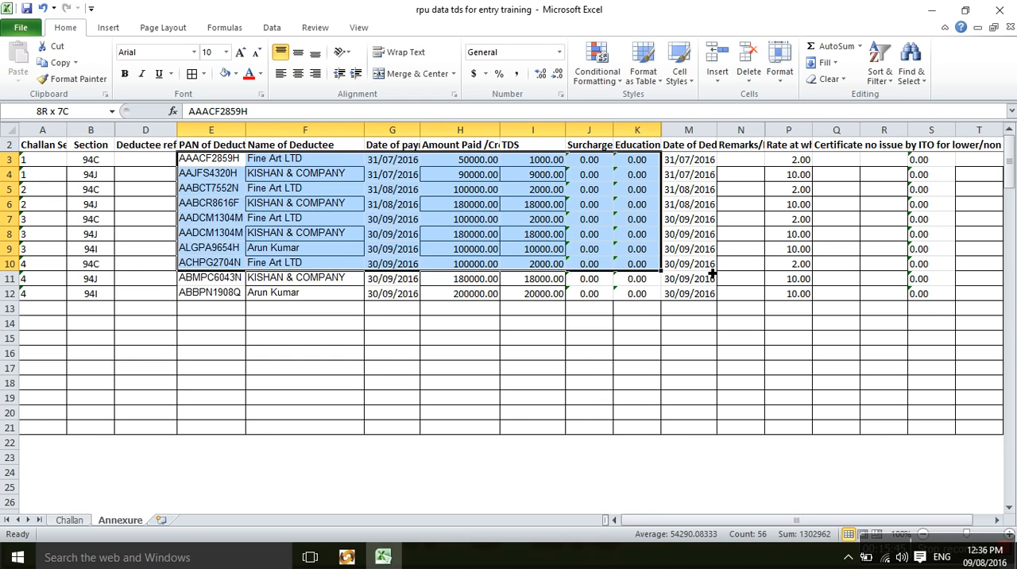
{"action": "key", "text": "ctrl+c"}
{"action": "key", "text": "alt+Tab"}
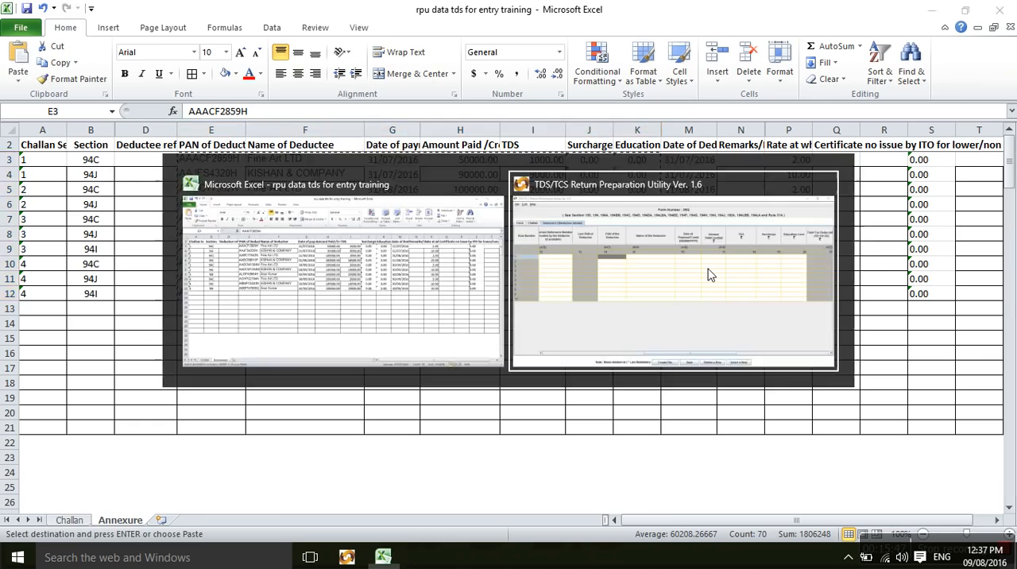
{"action": "key", "text": "ctrl+v"}
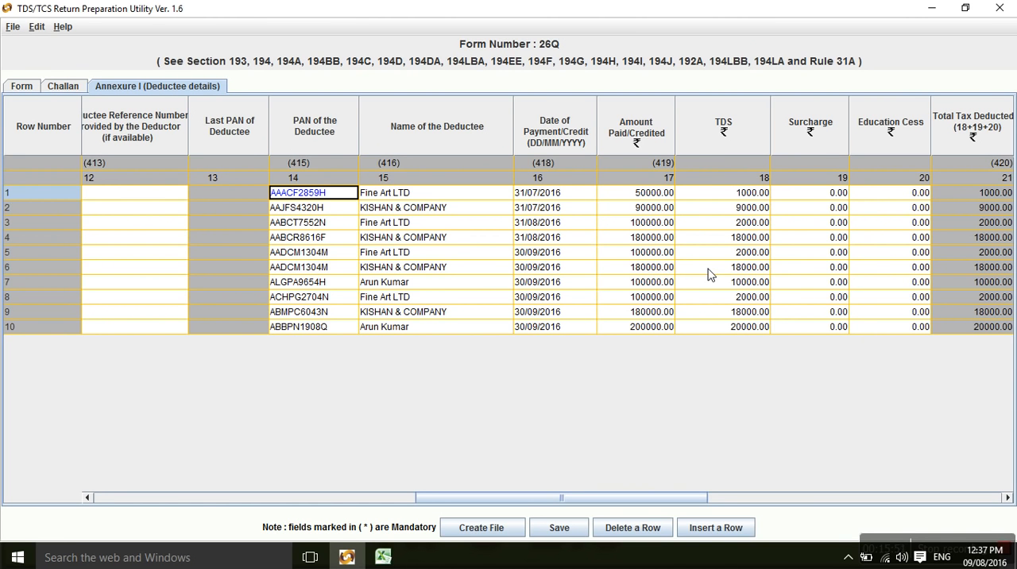
Copy the deduction dates in M3:M12 of the Excel sheet into Annexure I's Date of Deduction column, starting at row 1.
{"action": "key", "text": "Tab"}
{"action": "key", "text": "Tab"}
{"action": "key", "text": "Tab"}
{"action": "key", "text": "Tab"}
{"action": "key", "text": "Tab"}
{"action": "key", "text": "Tab"}
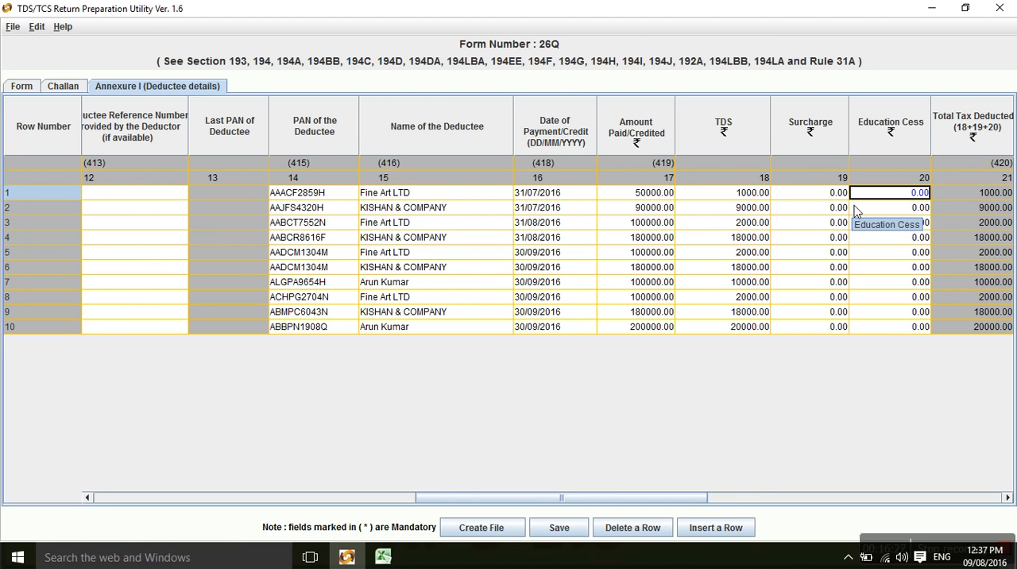
{"action": "key", "text": "Tab"}
{"action": "key", "text": "Tab"}
{"action": "key", "text": "Tab"}
{"action": "key", "text": "Tab"}
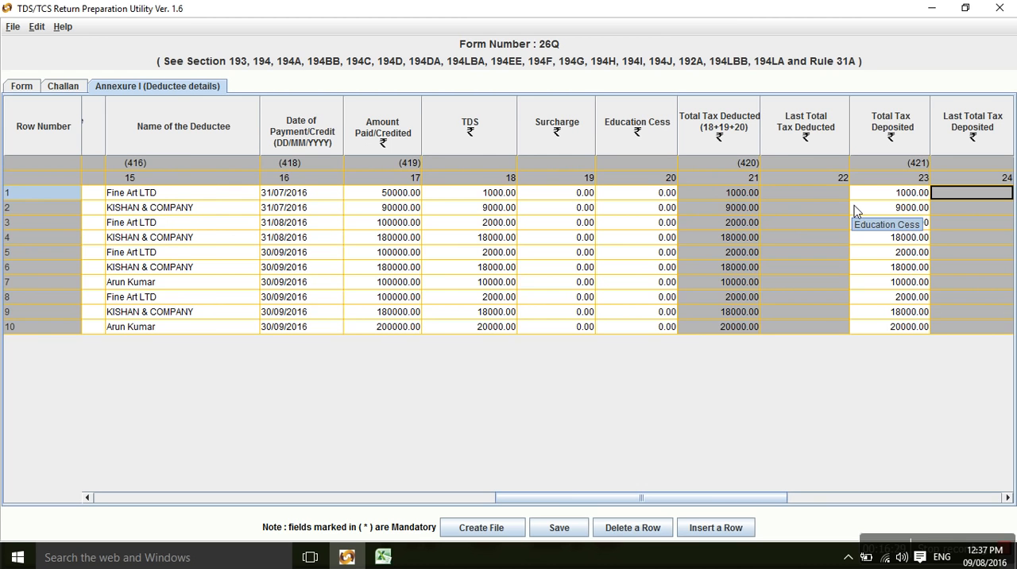
{"action": "key", "text": "Tab"}
{"action": "key", "text": "Tab"}
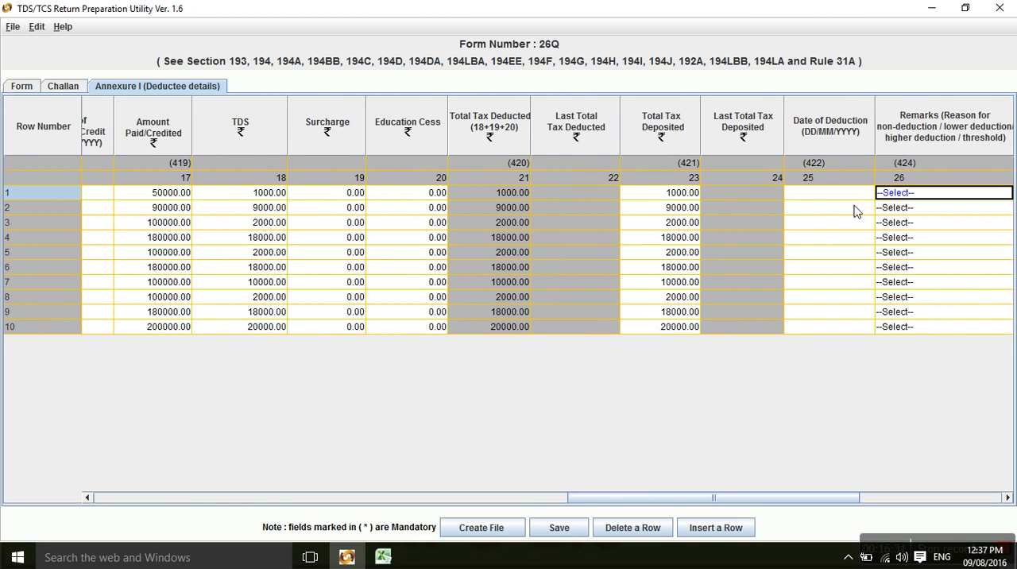
{"action": "key", "text": "shift+Tab"}
{"action": "key", "text": "alt+Tab"}
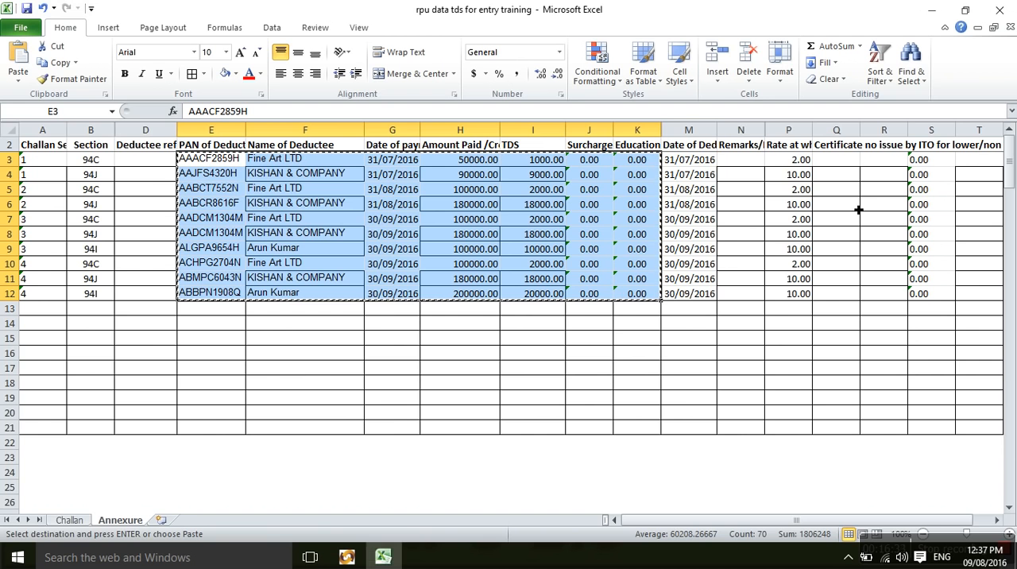
{"action": "key", "text": "Right"}
{"action": "key", "text": "Right"}
{"action": "key", "text": "Right"}
{"action": "key", "text": "Right"}
{"action": "key", "text": "Right"}
{"action": "key", "text": "Right"}
{"action": "key", "text": "Right"}
{"action": "key", "text": "Right"}
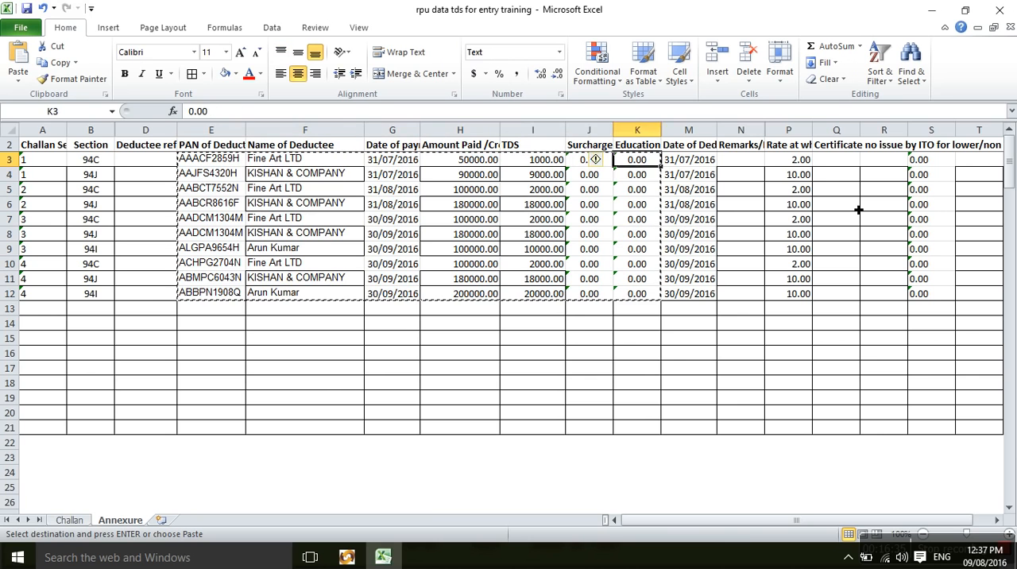
{"action": "key", "text": "ctrl+shift+Down"}
{"action": "key", "text": "ctrl+c"}
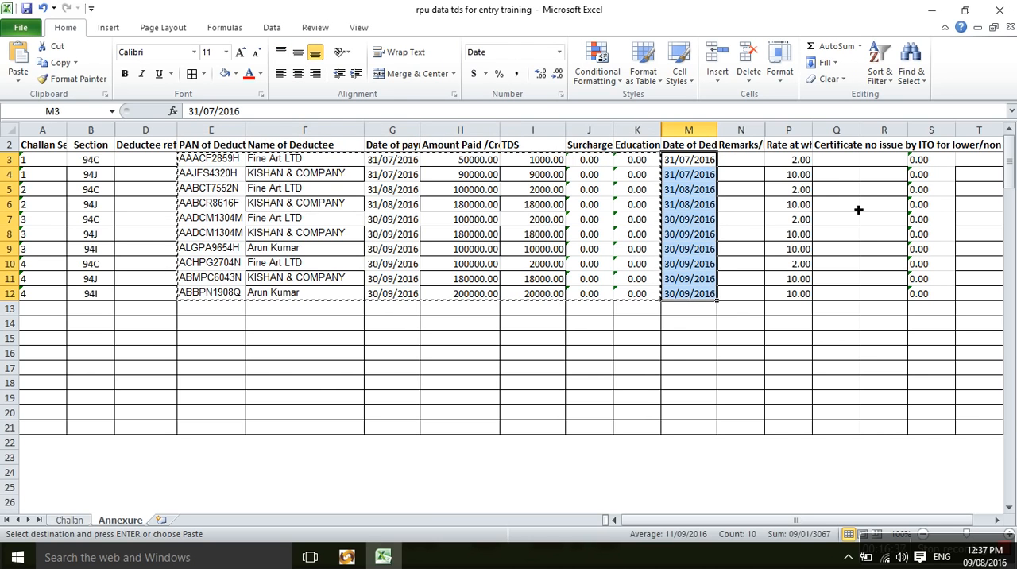
{"action": "key", "text": "alt+Tab"}
{"action": "key", "text": "ctrl+v"}
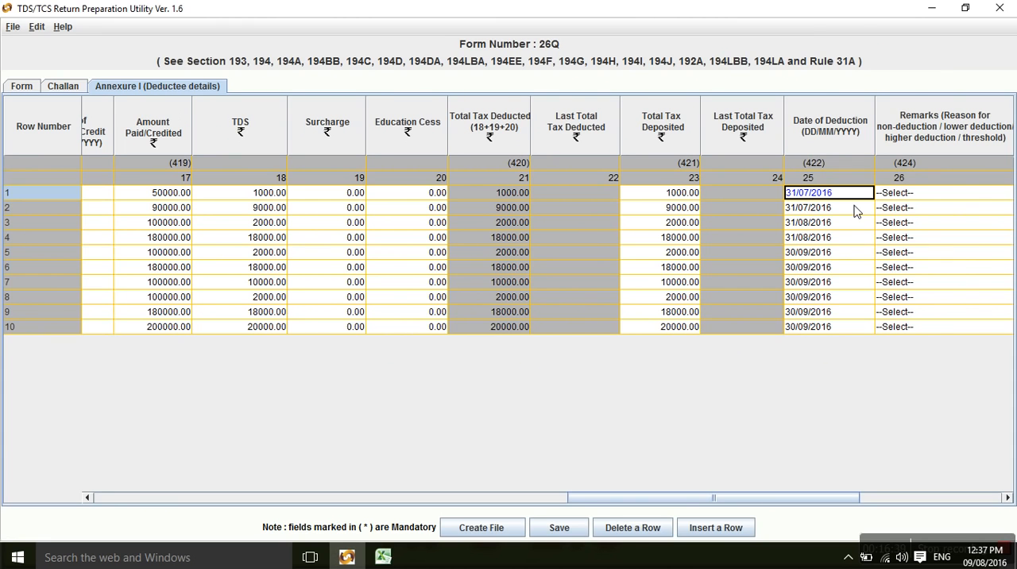
Examine the remarks codes available for row 1, and close the choices without selecting one.
{"action": "key", "text": "Tab"}
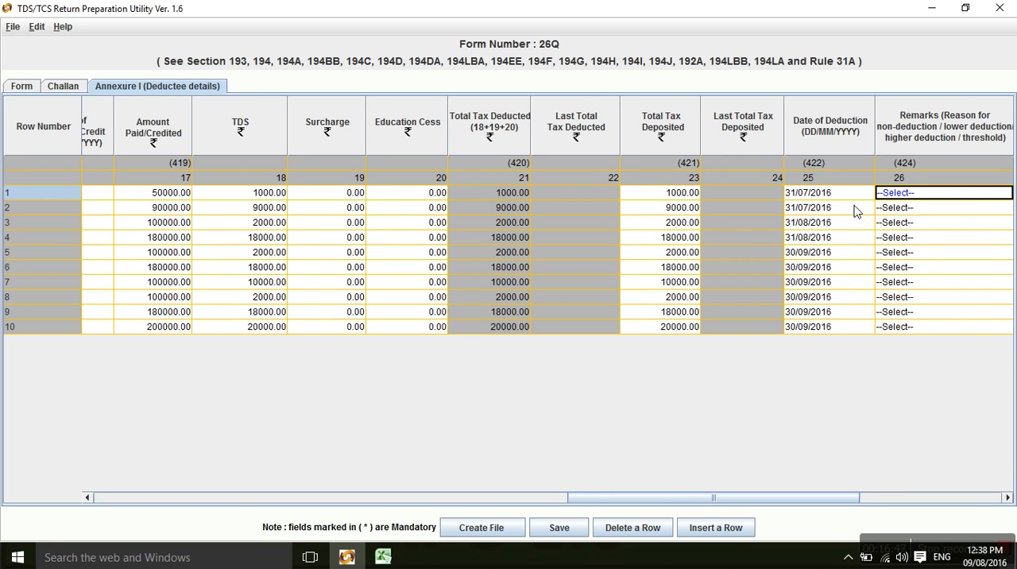
{"action": "left_click", "coordinate": [916, 183]}
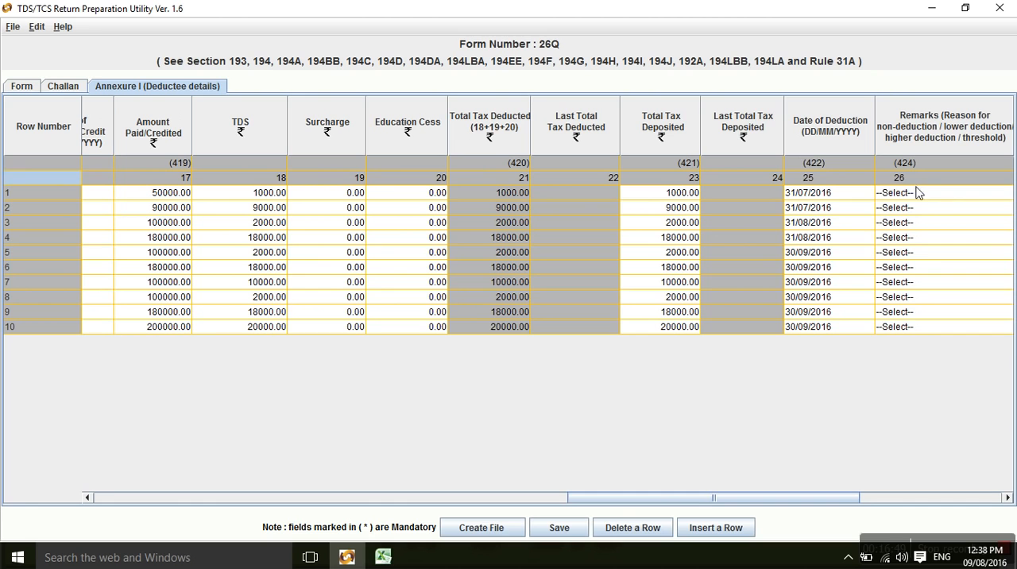
{"action": "left_click", "coordinate": [916, 196]}
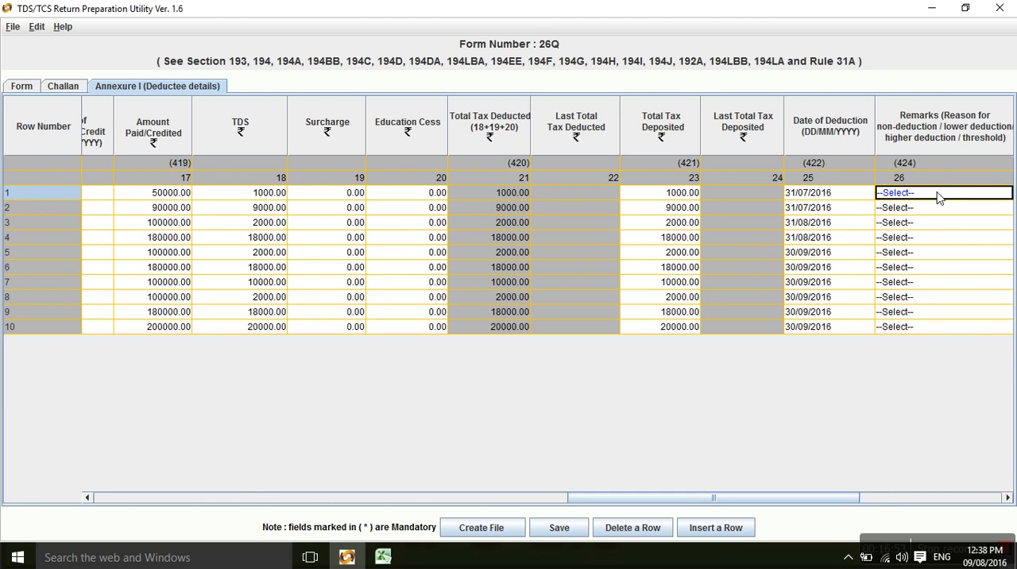
{"action": "left_click", "coordinate": [937, 193]}
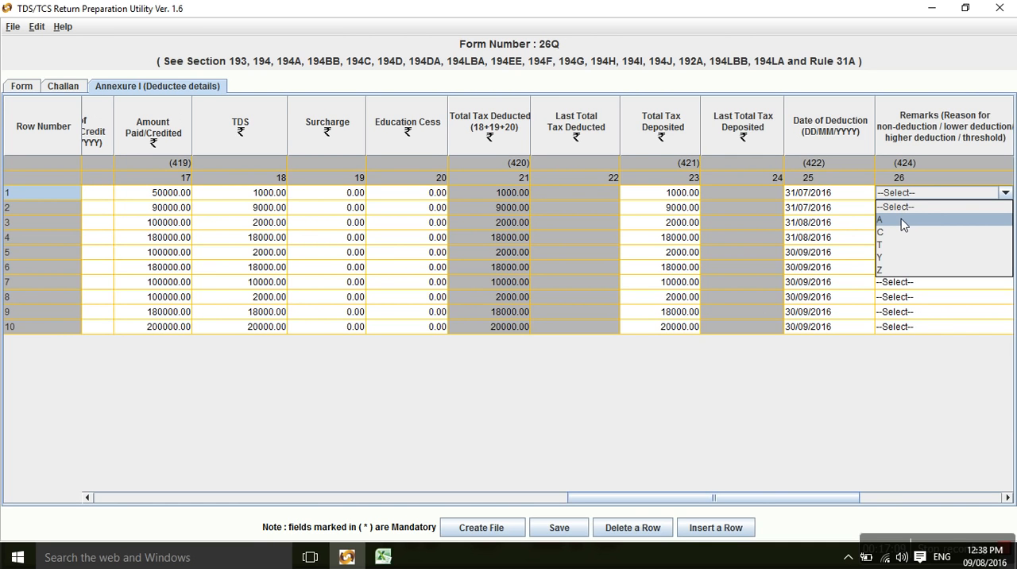
{"action": "key", "text": "Escape"}
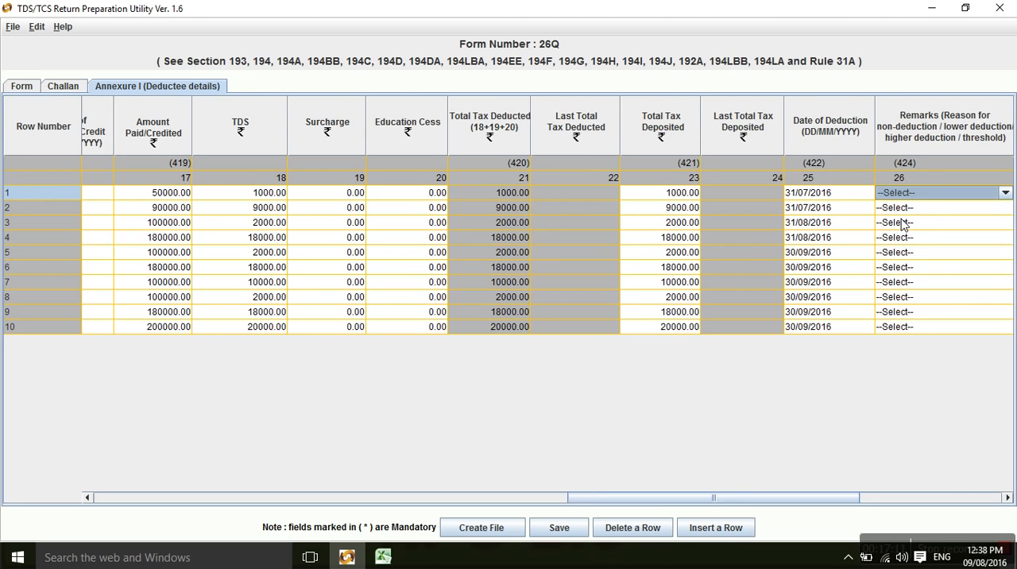
Copy the tax rates in P3:P12 of the Excel sheet into Annexure I's Rate at which Tax deducted column, starting at row 1.
{"action": "key", "text": "Tab"}
{"action": "key", "text": "Tab"}
{"action": "key", "text": "Tab"}
{"action": "key", "text": "Tab"}
{"action": "key", "text": "shift+Tab"}
{"action": "key", "text": "shift+Tab"}
{"action": "key", "text": "shift+Tab"}
{"action": "key", "text": "shift+Tab"}
{"action": "key", "text": "shift+Tab"}
{"action": "key", "text": "Tab"}
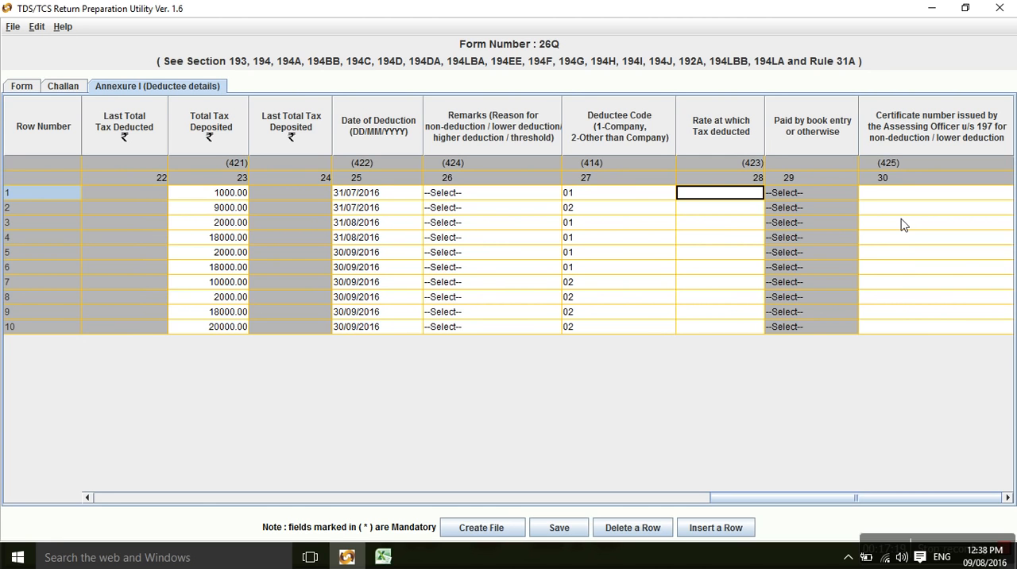
{"action": "key", "text": "alt+Tab"}
{"action": "key", "text": "Escape"}
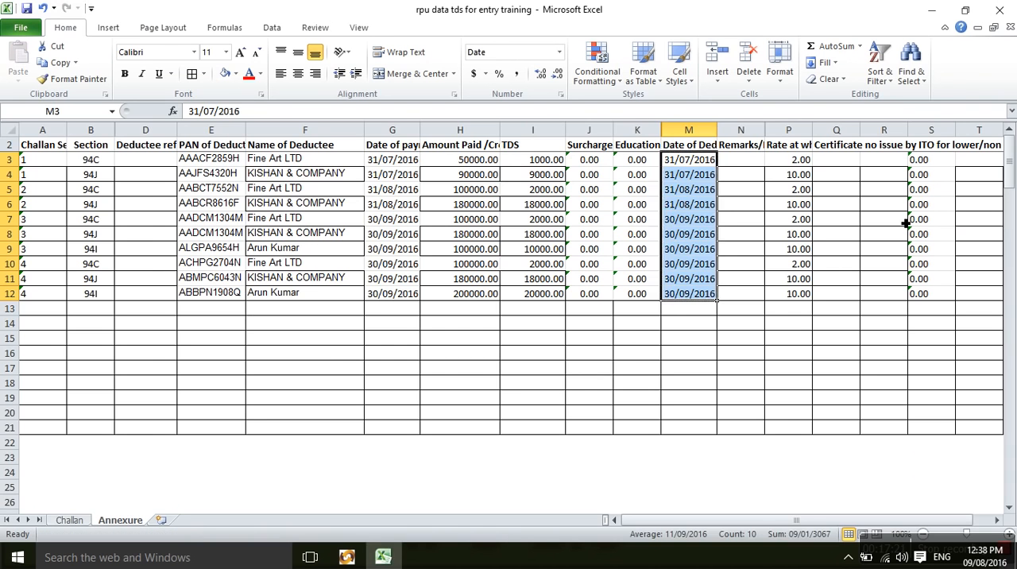
{"action": "key", "text": "Right"}
{"action": "key", "text": "Right"}
{"action": "key", "text": "ctrl+shift+Down"}
{"action": "key", "text": "ctrl+c"}
{"action": "key", "text": "alt+Tab"}
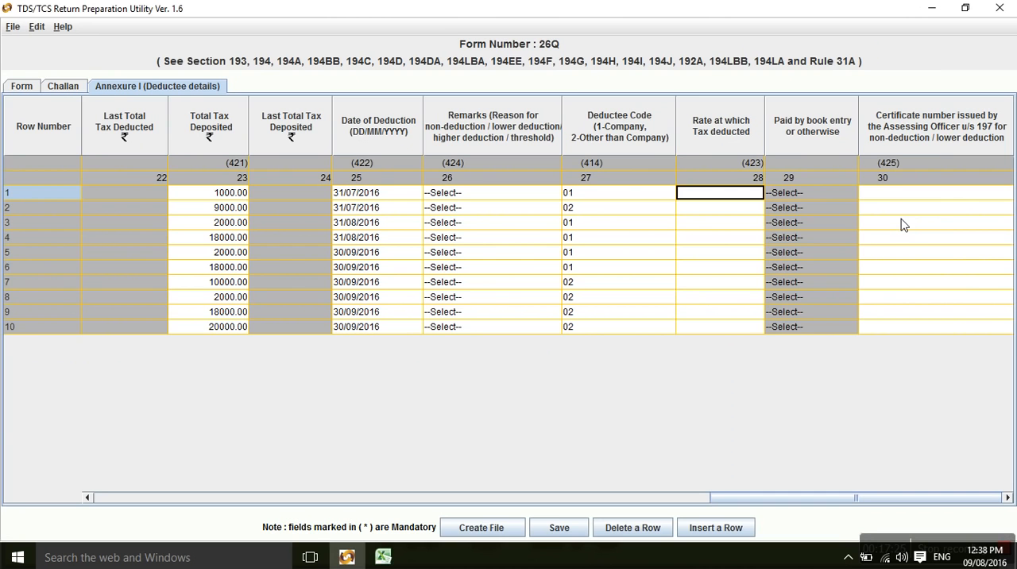
{"action": "key", "text": "ctrl+v"}
Check the certificate number column in the Excel sheet, and return to row 1's section 197 certificate number in Annexure I.
{"action": "key", "text": "Tab"}
{"action": "key", "text": "alt+Tab"}
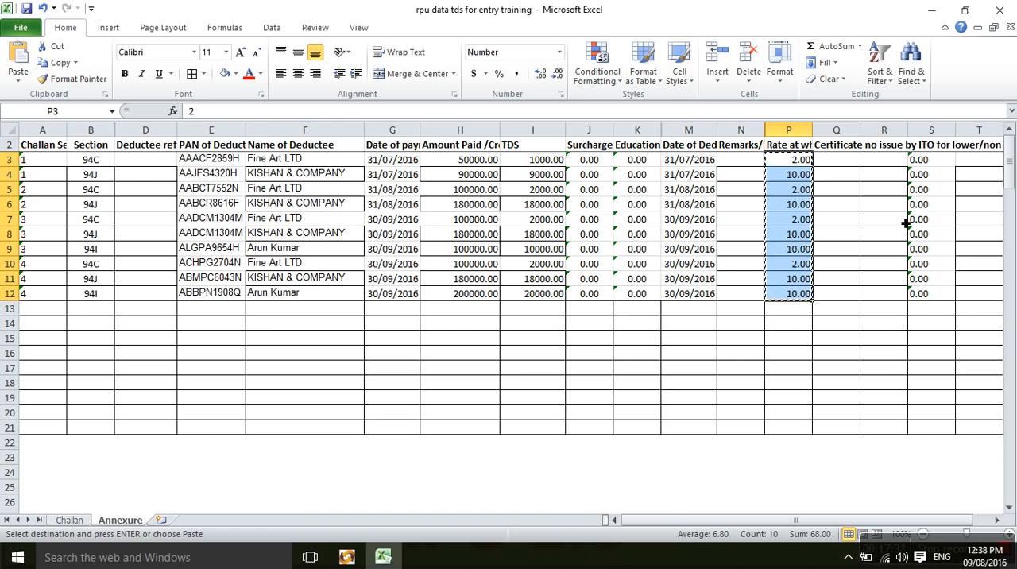
{"action": "key", "text": "alt+Tab"}
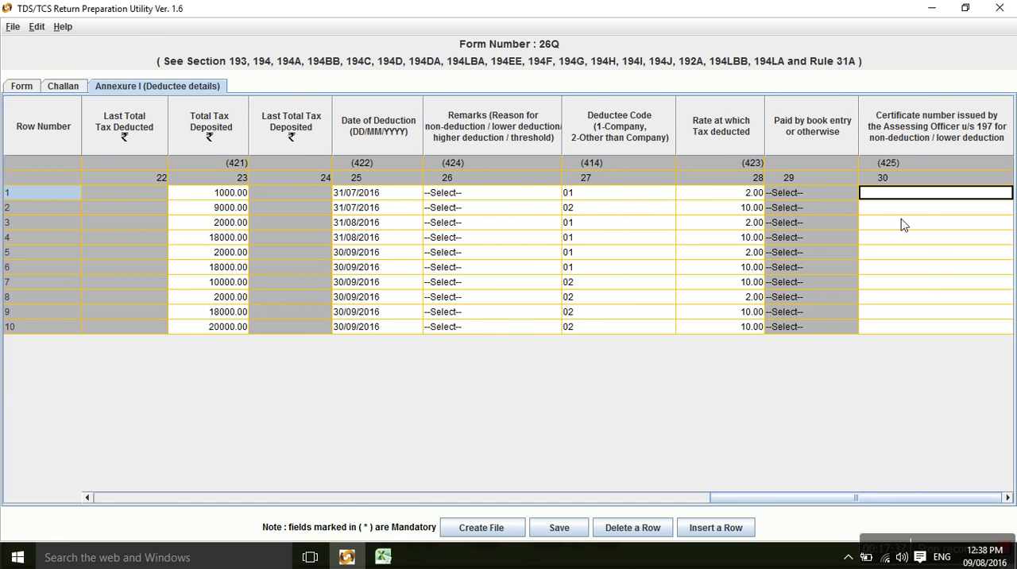
Check the section 197 certificate number columns next to the tax rates in the Excel sheet, and return to Annexure I.
{"action": "key", "text": "alt+Tab"}
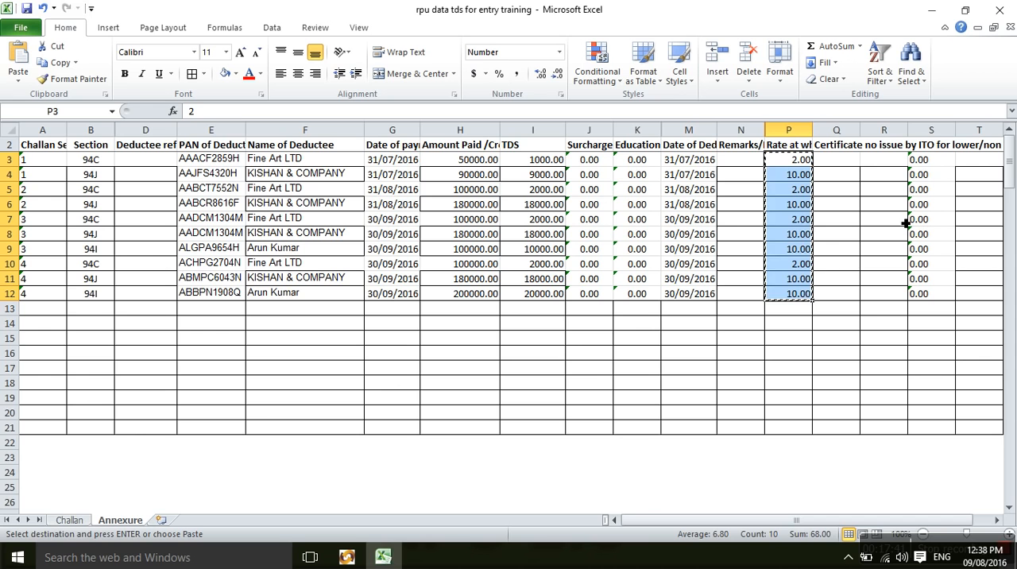
{"action": "left_click", "coordinate": [934, 167]}
{"action": "key", "text": "Up"}
{"action": "key", "text": "Down"}
{"action": "key", "text": "Down"}
{"action": "key", "text": "Up"}
{"action": "key", "text": "Up"}
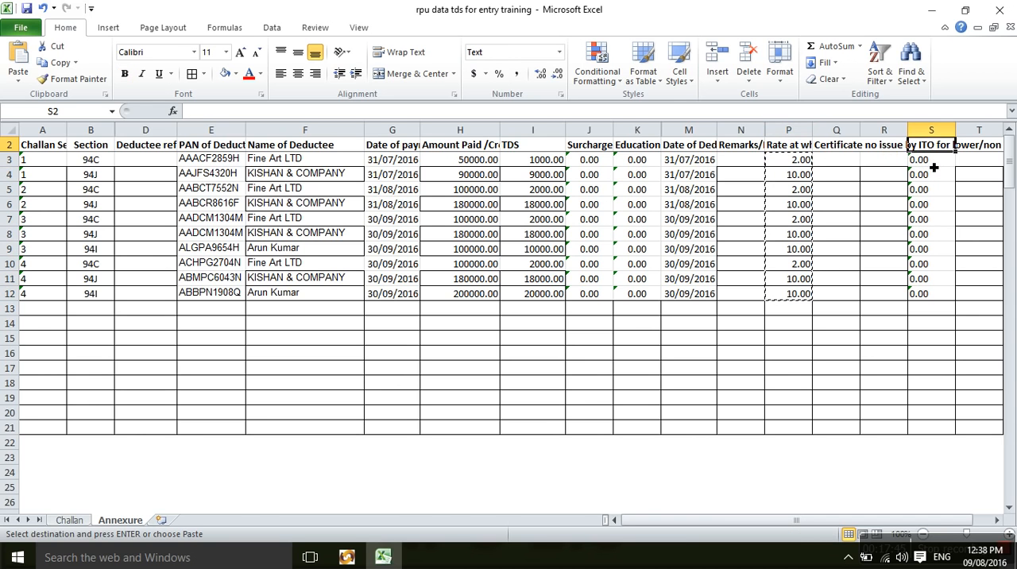
{"action": "key", "text": "Left"}
{"action": "left_click", "coordinate": [935, 167]}
{"action": "key", "text": "Down"}
{"action": "key", "text": "Left"}
{"action": "key", "text": "Left"}
{"action": "key", "text": "Left"}
{"action": "key", "text": "alt+Tab"}
Examine the section codes available for row 1 in Annexure I, keeping 94C selected.
{"action": "key", "text": "Left"}
{"action": "key", "text": "Left"}
{"action": "key", "text": "Left"}
{"action": "key", "text": "Left"}
{"action": "key", "text": "Right"}
{"action": "key", "text": "Right"}
{"action": "key", "text": "Right"}
{"action": "key", "text": "Right"}
{"action": "key", "text": "Down"}
{"action": "key", "text": "Down"}
{"action": "key", "text": "Down"}
{"action": "key", "text": "Down"}
{"action": "key", "text": "Down"}
{"action": "key", "text": "Down"}
{"action": "key", "text": "Down"}
{"action": "key", "text": "Down"}
{"action": "key", "text": "Down"}
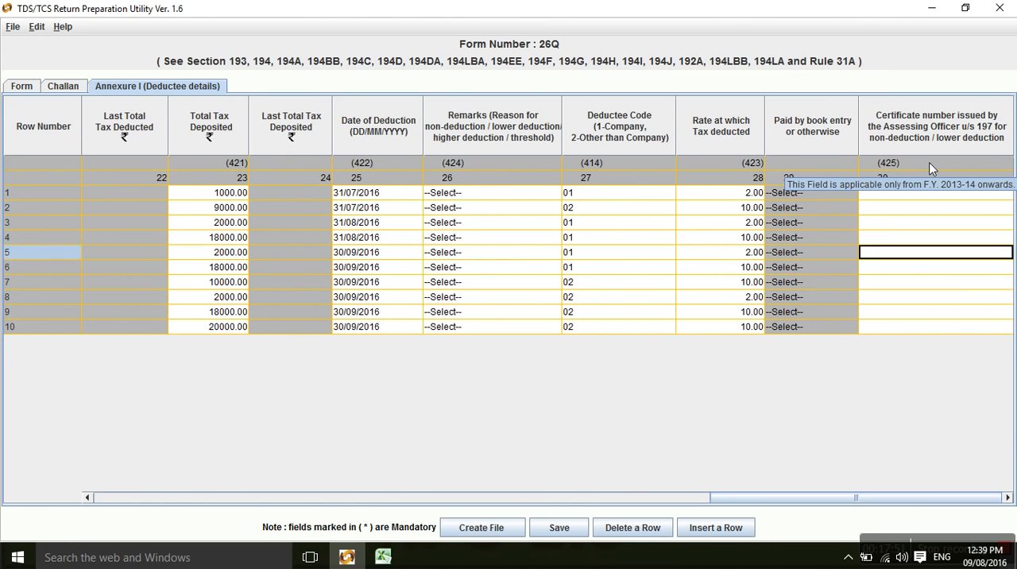
{"action": "key", "text": "Left"}
{"action": "key", "text": "Left"}
{"action": "key", "text": "Left"}
{"action": "key", "text": "Left"}
{"action": "key", "text": "Left"}
{"action": "key", "text": "Left"}
{"action": "key", "text": "Left"}
{"action": "key", "text": "Left"}
{"action": "key", "text": "Left"}
{"action": "key", "text": "Left"}
{"action": "key", "text": "Left"}
{"action": "key", "text": "Left"}
{"action": "key", "text": "Left"}
{"action": "key", "text": "Left"}
{"action": "key", "text": "Left"}
{"action": "key", "text": "Left"}
{"action": "key", "text": "Left"}
{"action": "key", "text": "Left"}
{"action": "key", "text": "Left"}
{"action": "key", "text": "Left"}
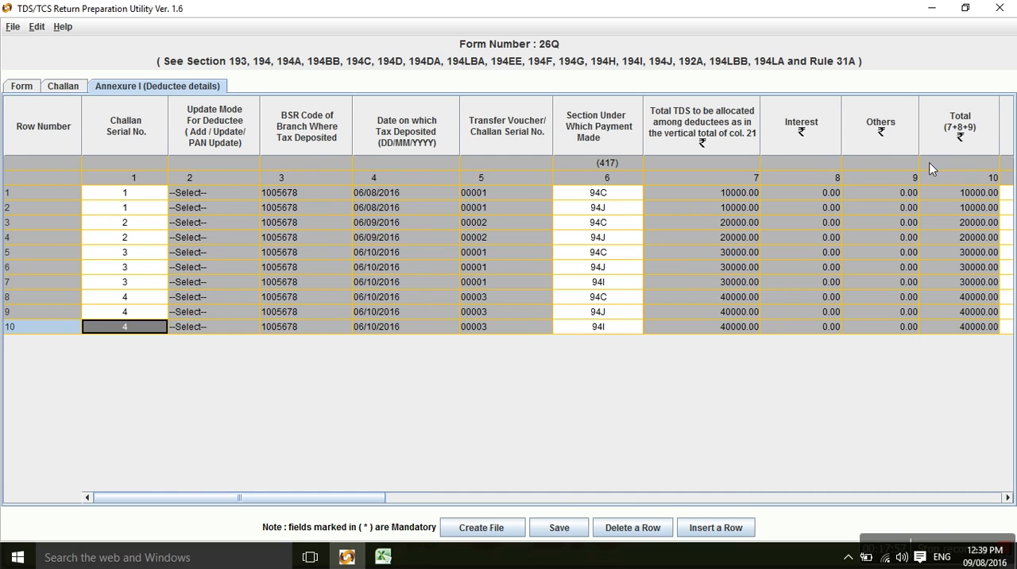
{"action": "left_click", "coordinate": [617, 199]}
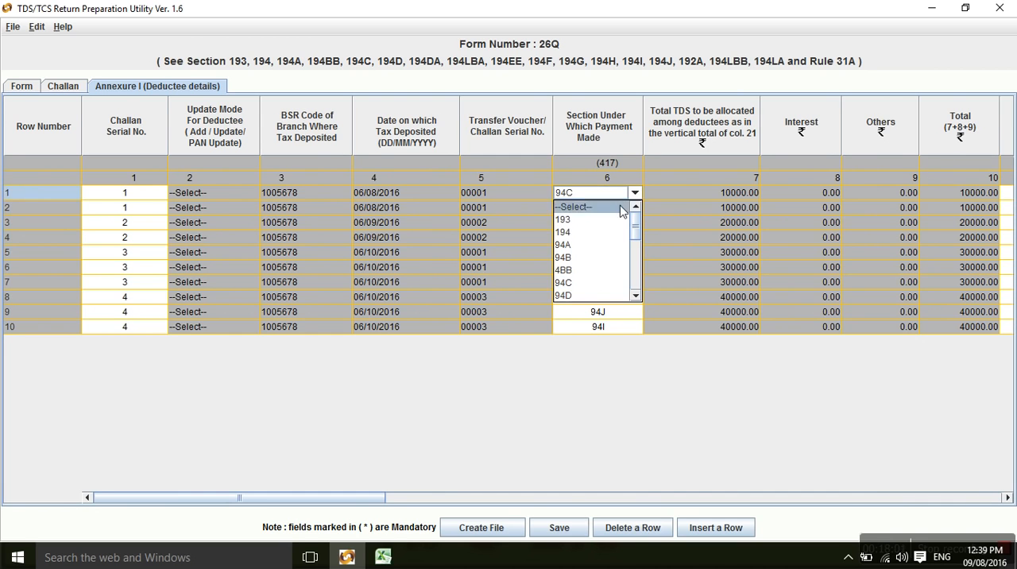
{"action": "left_click", "coordinate": [580, 287]}
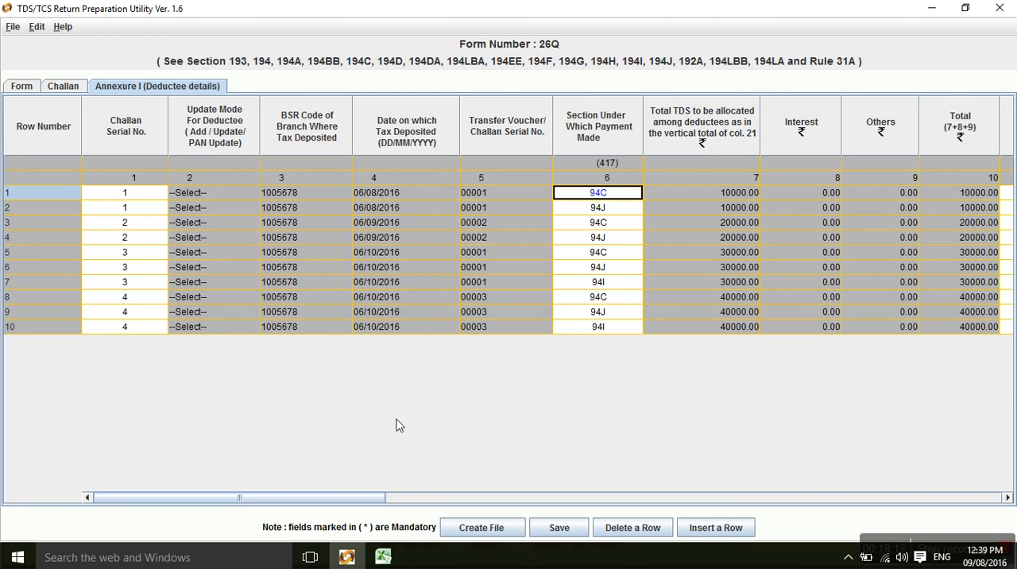
Review row 1's entries across Annexure I, from the section code through to the section 197 certificate number.
{"action": "left_click", "coordinate": [384, 556]}
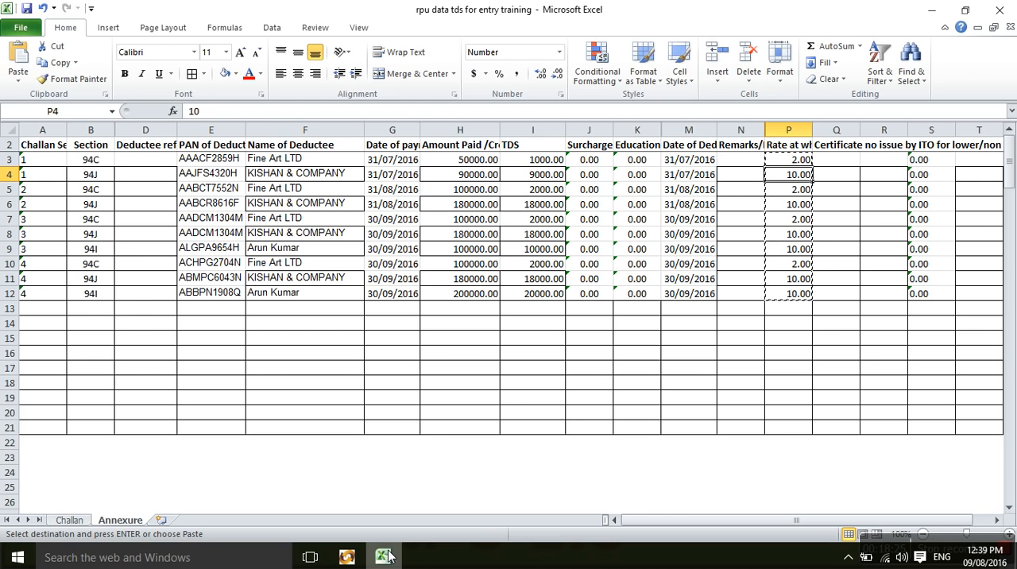
{"action": "left_click", "coordinate": [387, 556]}
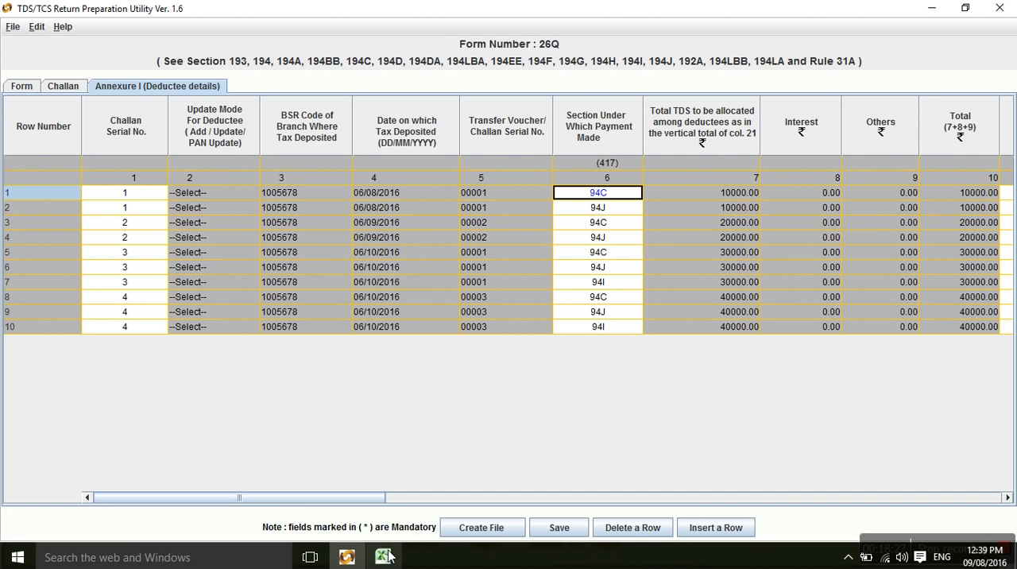
{"action": "key", "text": "Tab"}
{"action": "key", "text": "Tab"}
{"action": "key", "text": "Tab"}
{"action": "key", "text": "Tab"}
{"action": "key", "text": "Tab"}
{"action": "key", "text": "Tab"}
{"action": "key", "text": "Tab"}
{"action": "key", "text": "Tab"}
{"action": "key", "text": "Tab"}
{"action": "key", "text": "Tab"}
{"action": "key", "text": "Tab"}
{"action": "key", "text": "Tab"}
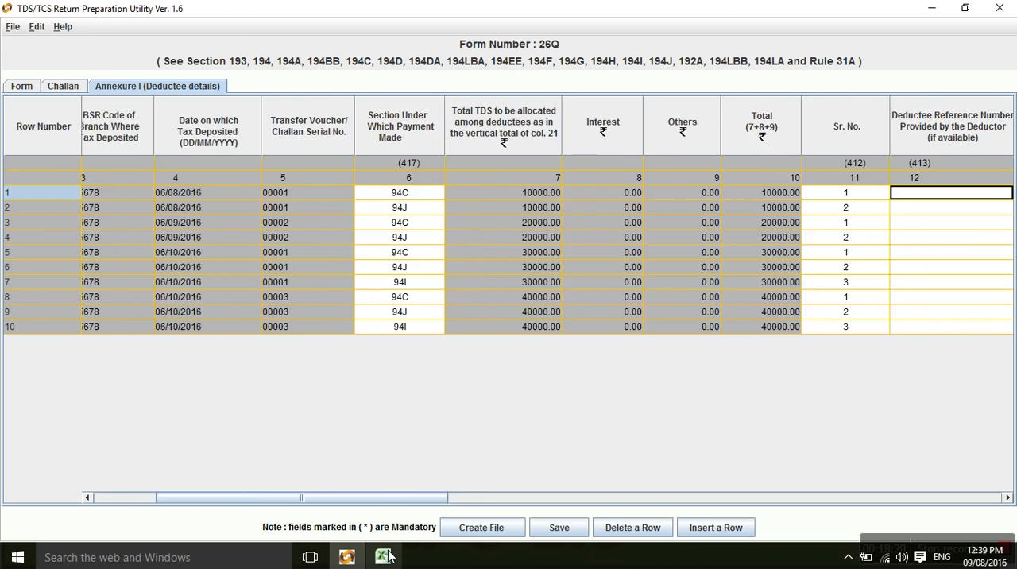
{"action": "key", "text": "Tab"}
{"action": "key", "text": "Tab"}
{"action": "key", "text": "Tab"}
{"action": "key", "text": "Tab"}
{"action": "key", "text": "Tab"}
{"action": "key", "text": "Tab"}
{"action": "key", "text": "Tab"}
{"action": "key", "text": "Tab"}
{"action": "key", "text": "Tab"}
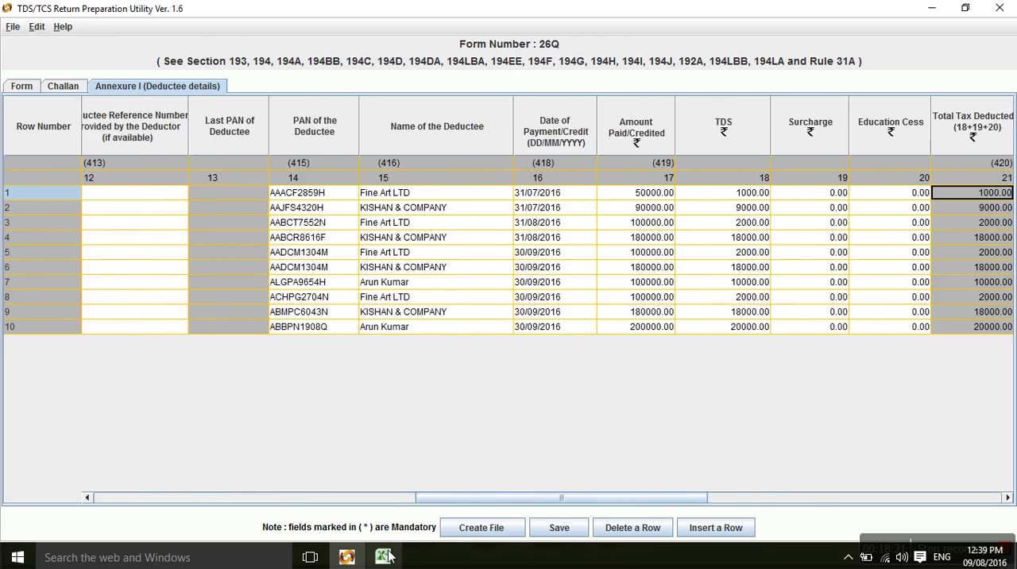
{"action": "key", "text": "Tab"}
{"action": "key", "text": "Tab"}
{"action": "key", "text": "Tab"}
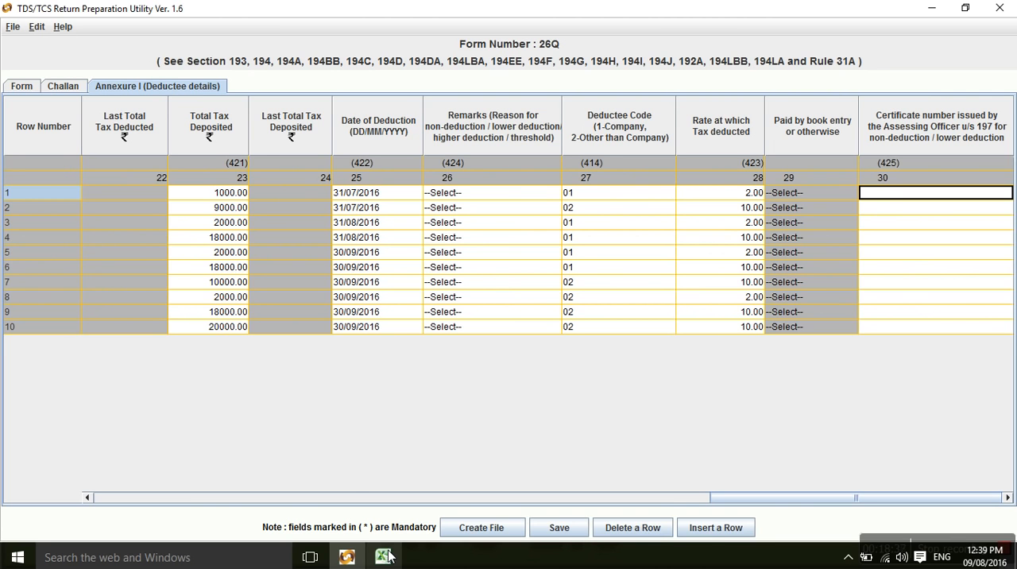
Review the Form and Challan details, and start creating the return file from Annexure I.
{"action": "left_click", "coordinate": [21, 86]}
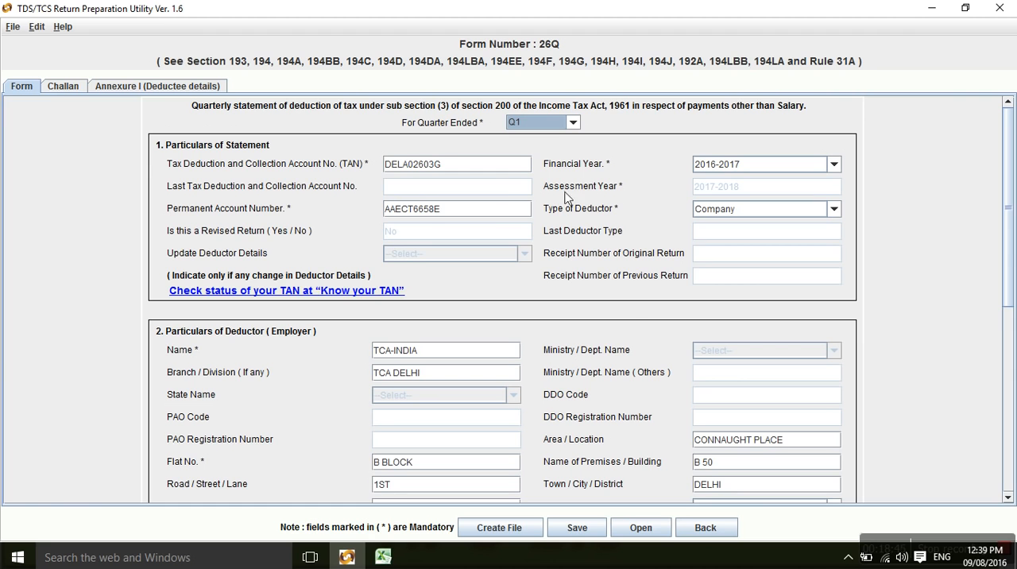
{"action": "left_click", "coordinate": [74, 91]}
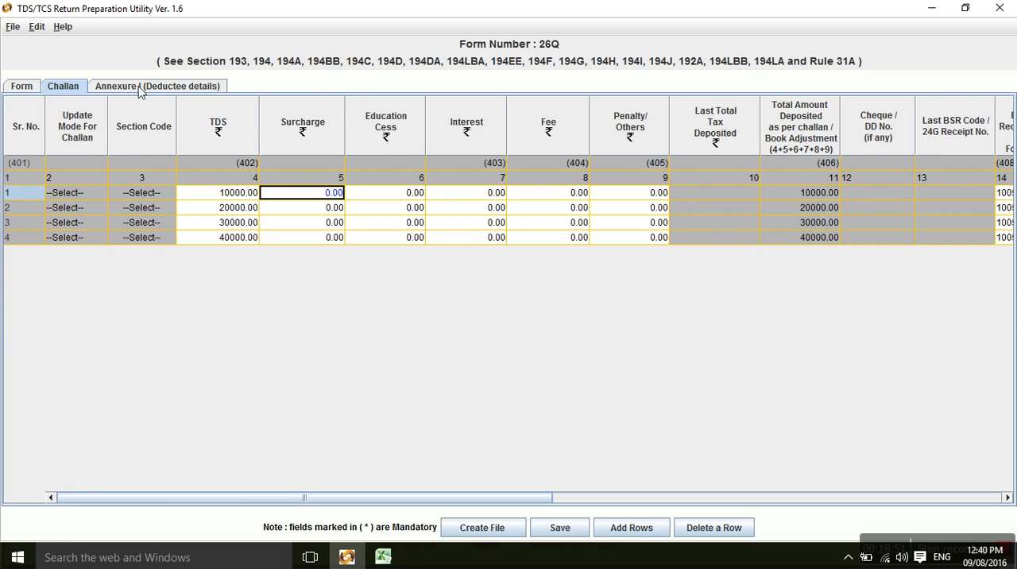
{"action": "left_click", "coordinate": [140, 89]}
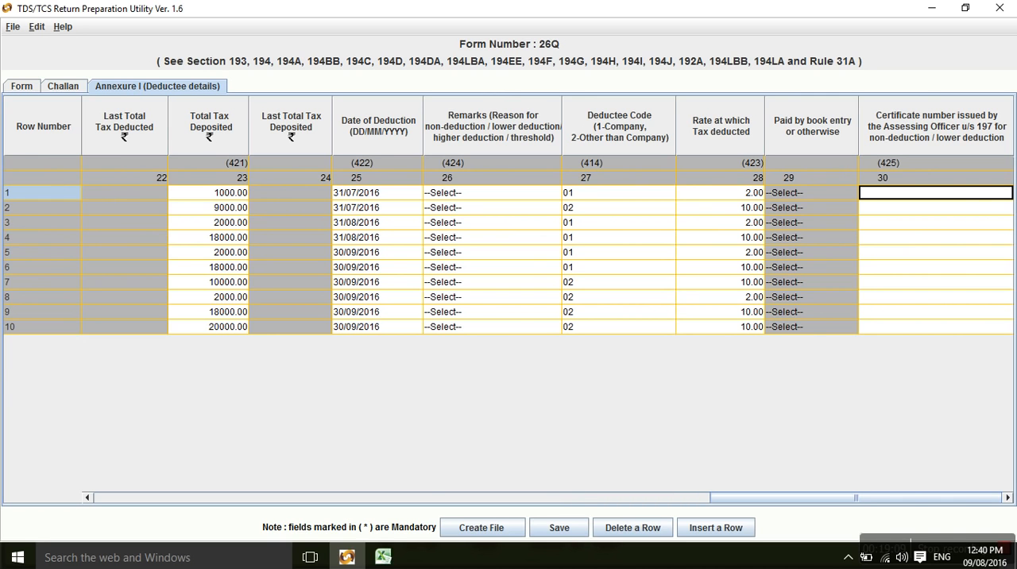
{"action": "left_click", "coordinate": [458, 530]}
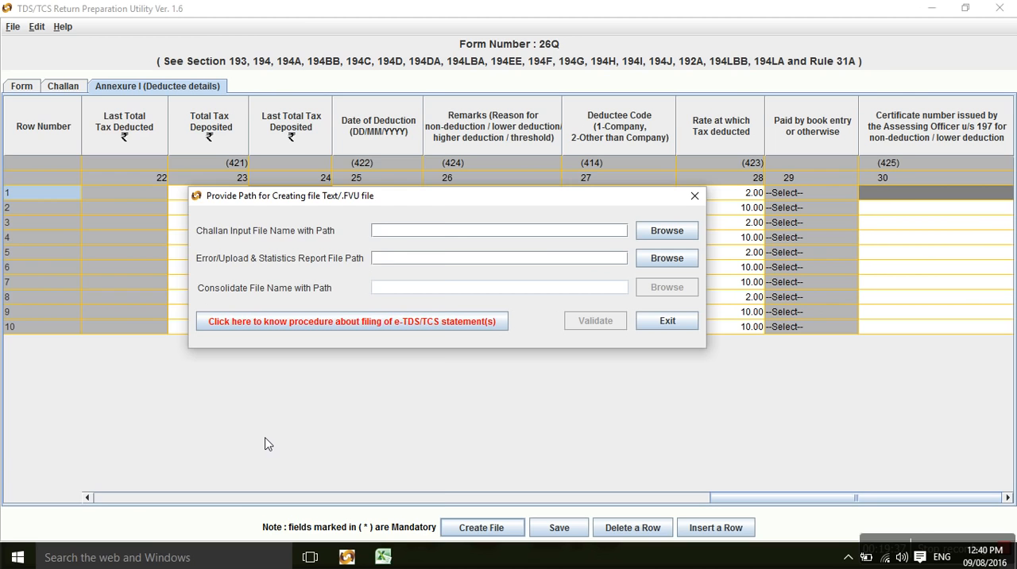
Switch to Google Chrome, search for "challan verification", and open NSDL's OLTAS Challan Status Enquiry page.
{"action": "key", "text": "super"}
{"action": "type", "text": "google"}
{"action": "key", "text": "Return"}
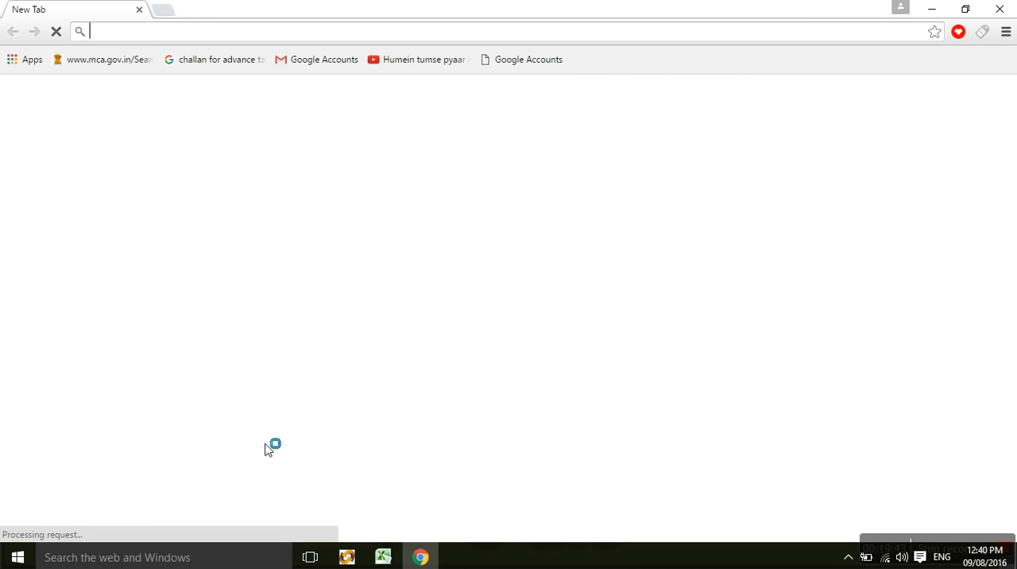
{"action": "type", "text": "challa"}
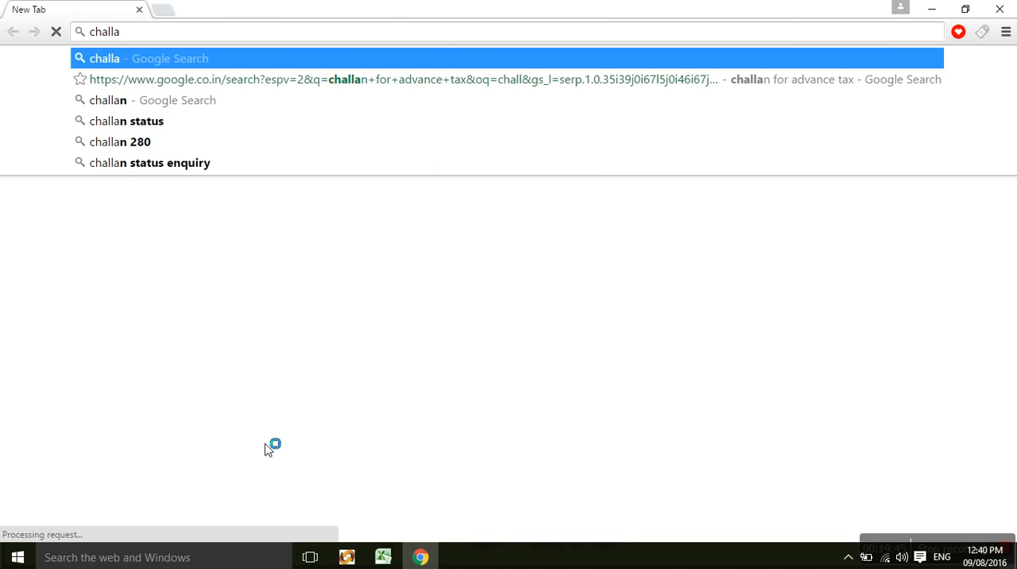
{"action": "type", "text": "n verif"}
{"action": "key", "text": "Return"}
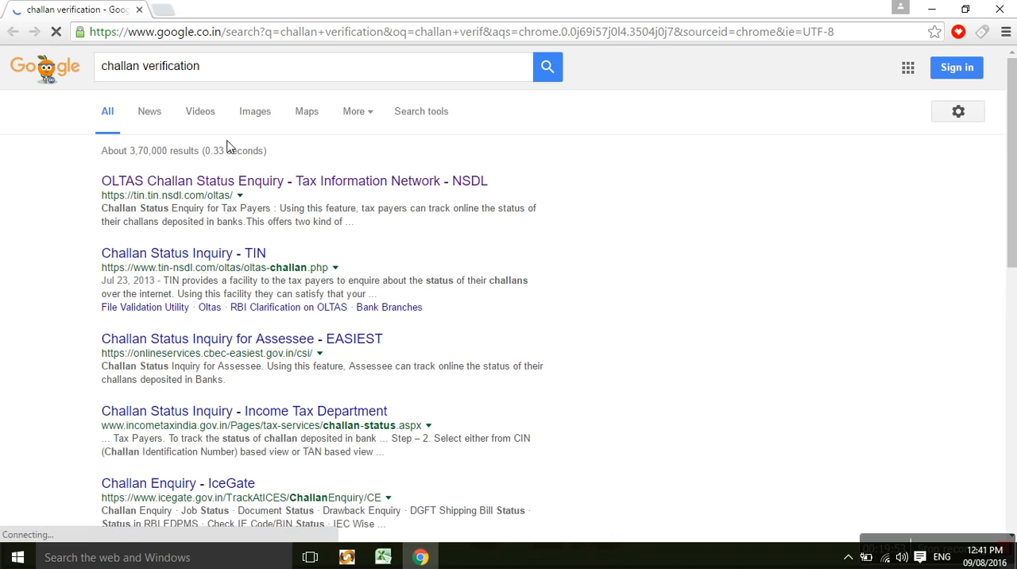
{"action": "left_click", "coordinate": [213, 188]}
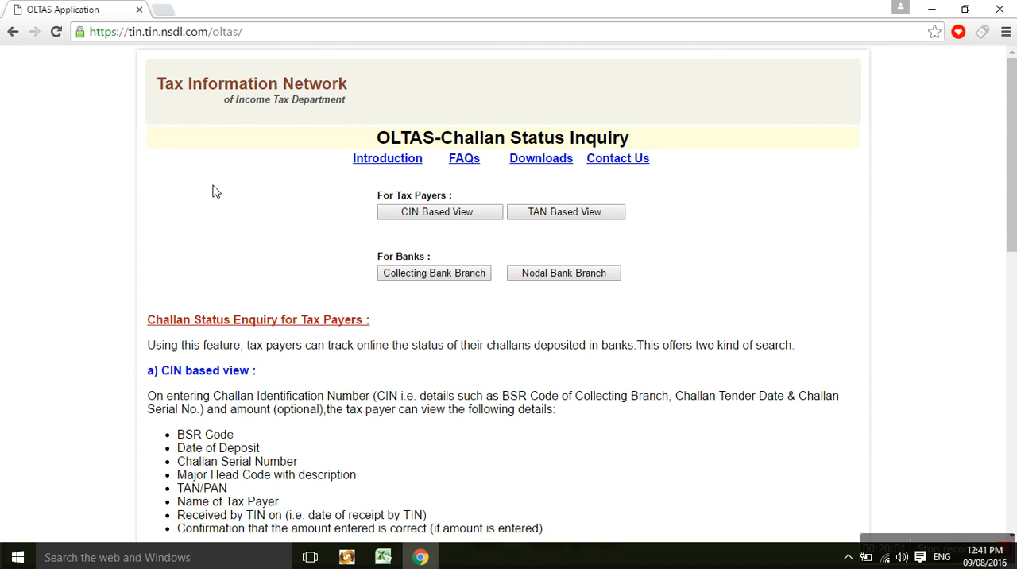
Open the TAN-based challan status query and examine its TAN entry and challan file download option.
{"action": "left_click", "coordinate": [527, 215]}
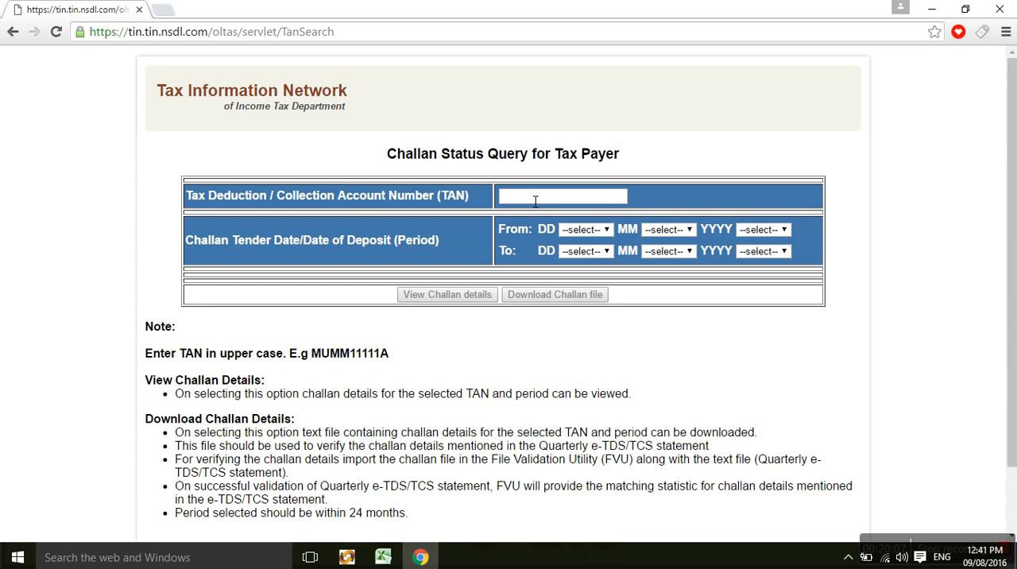
{"action": "left_click", "coordinate": [533, 201]}
{"action": "left_click", "coordinate": [546, 297]}
Return to the TDS/TCS Return Preparation Utility and choose the .csi file in the RPU1.6 folder as the challan input file.
{"action": "left_click", "coordinate": [426, 560]}
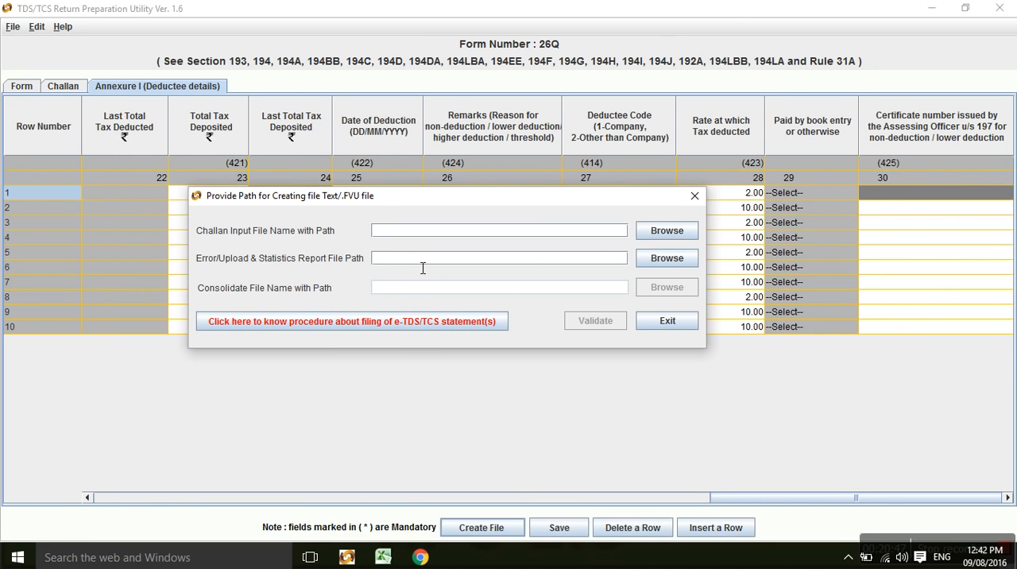
{"action": "left_click", "coordinate": [658, 238]}
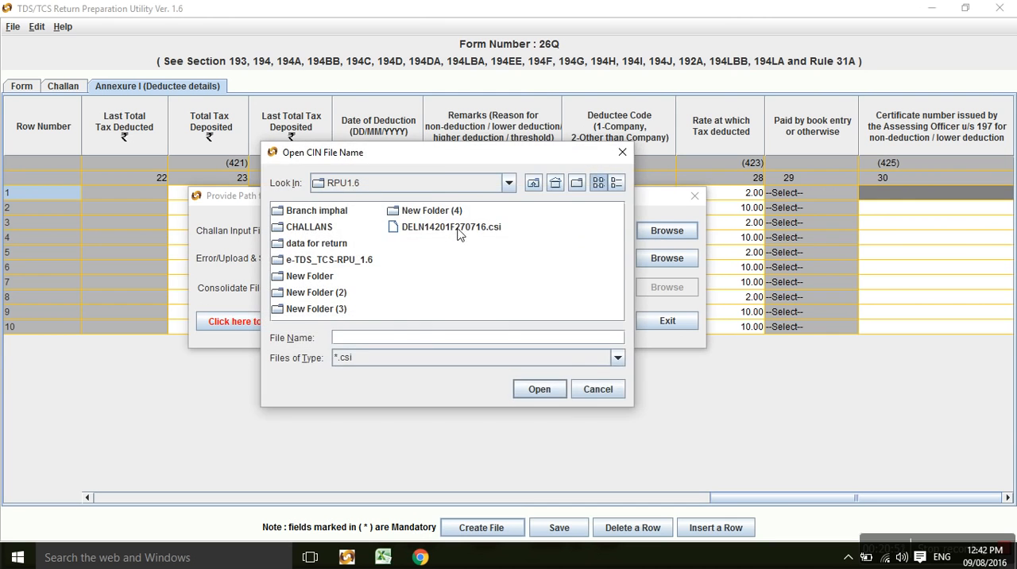
{"action": "double_click", "coordinate": [458, 228]}
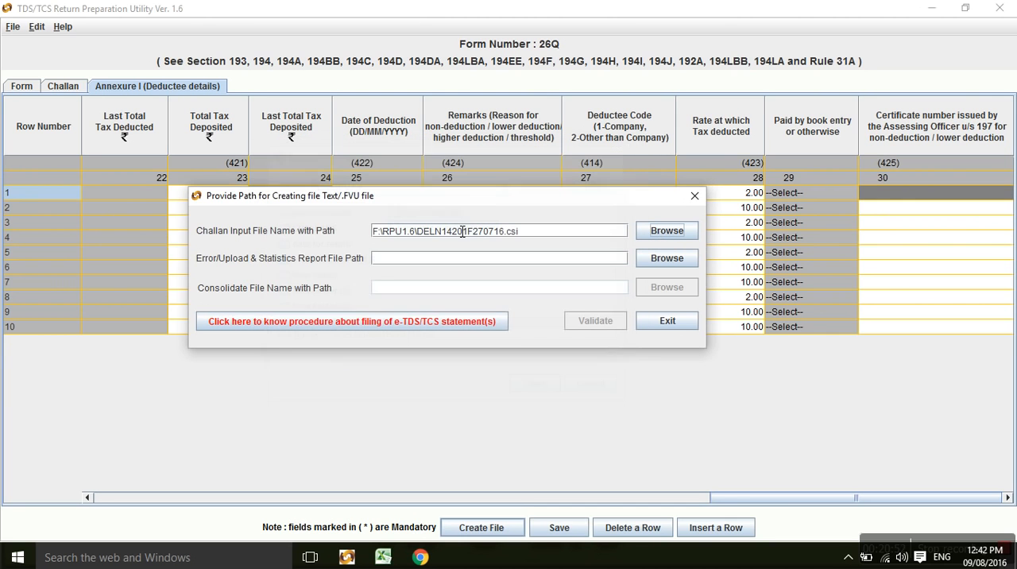
Create a Desktop folder named "rpu challan" and set it as the error/upload and statistics report location, with file name 26QRQ1.
{"action": "left_click", "coordinate": [655, 262]}
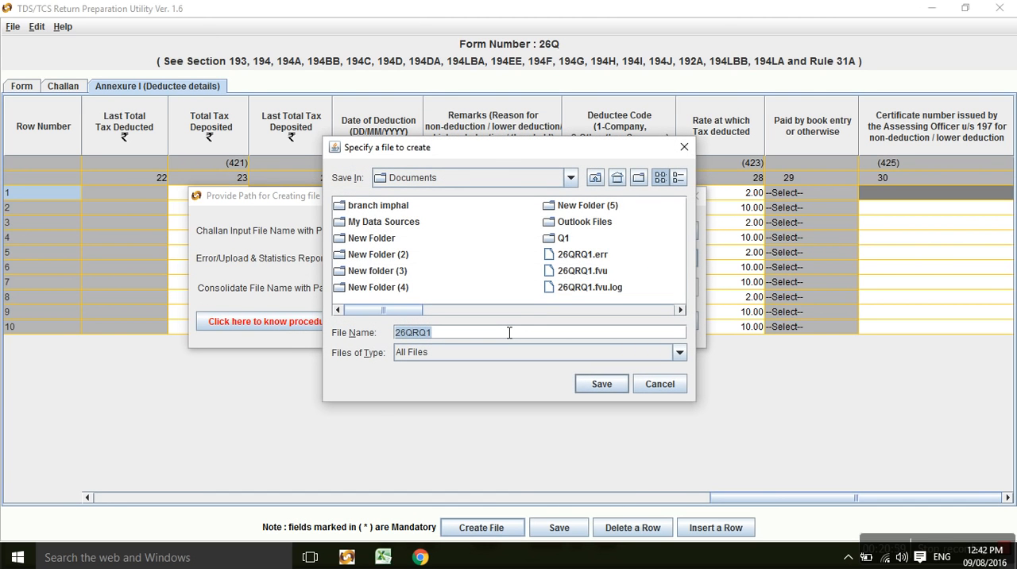
{"action": "left_click", "coordinate": [596, 179]}
{"action": "left_click", "coordinate": [598, 180]}
{"action": "left_click", "coordinate": [597, 180]}
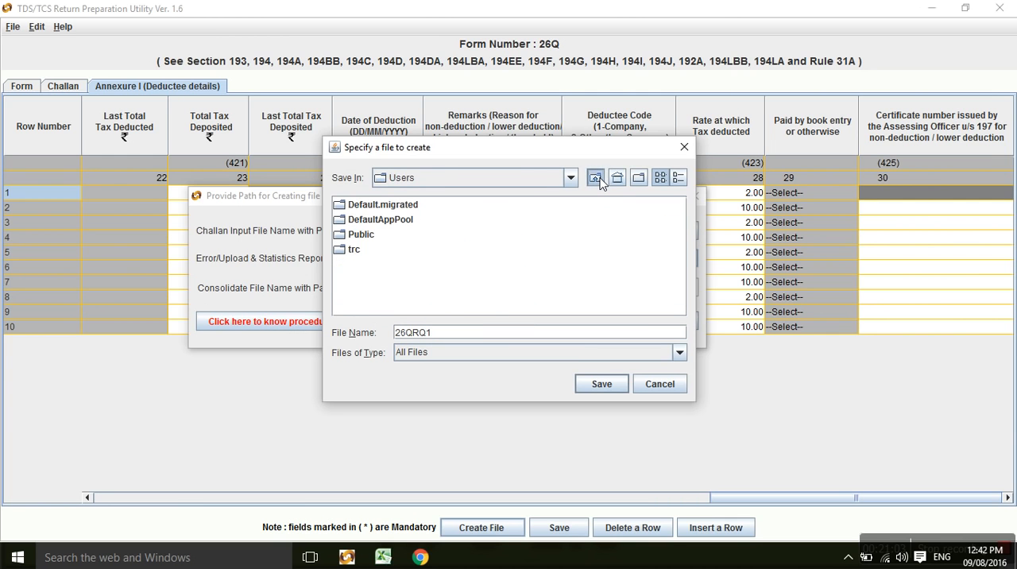
{"action": "left_click", "coordinate": [597, 179]}
{"action": "left_click", "coordinate": [598, 179]}
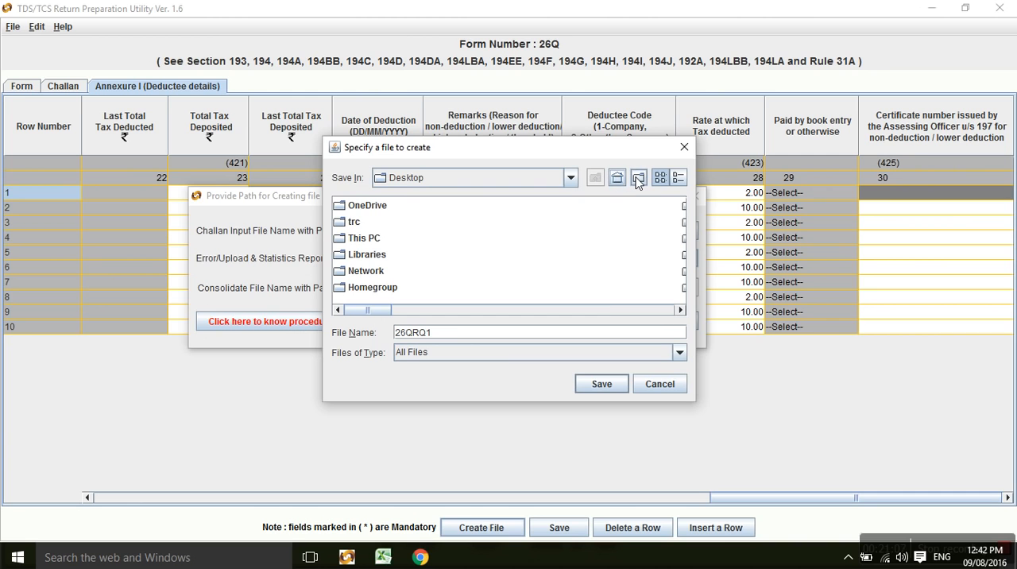
{"action": "left_click", "coordinate": [638, 179]}
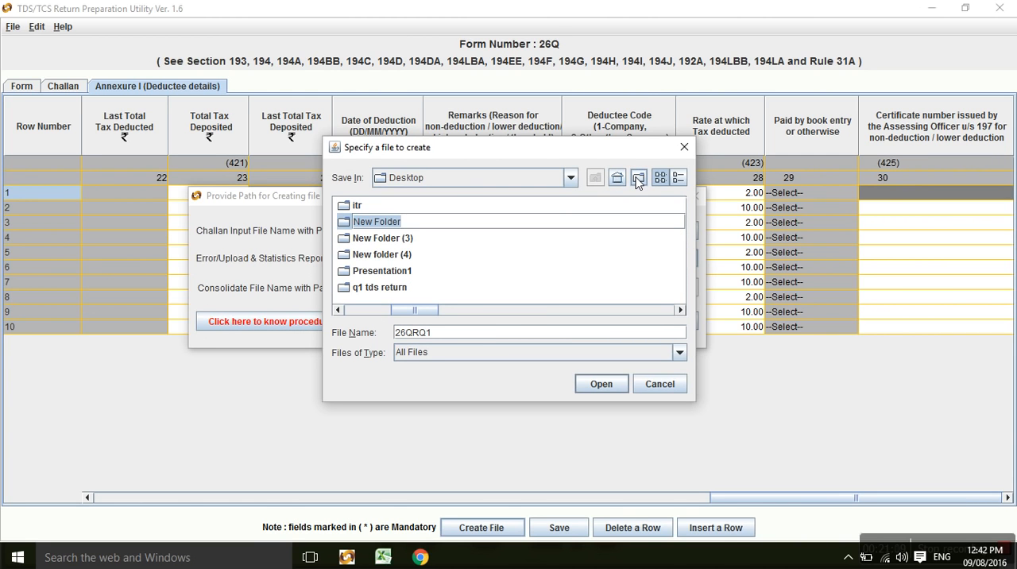
{"action": "type", "text": "rpu c"}
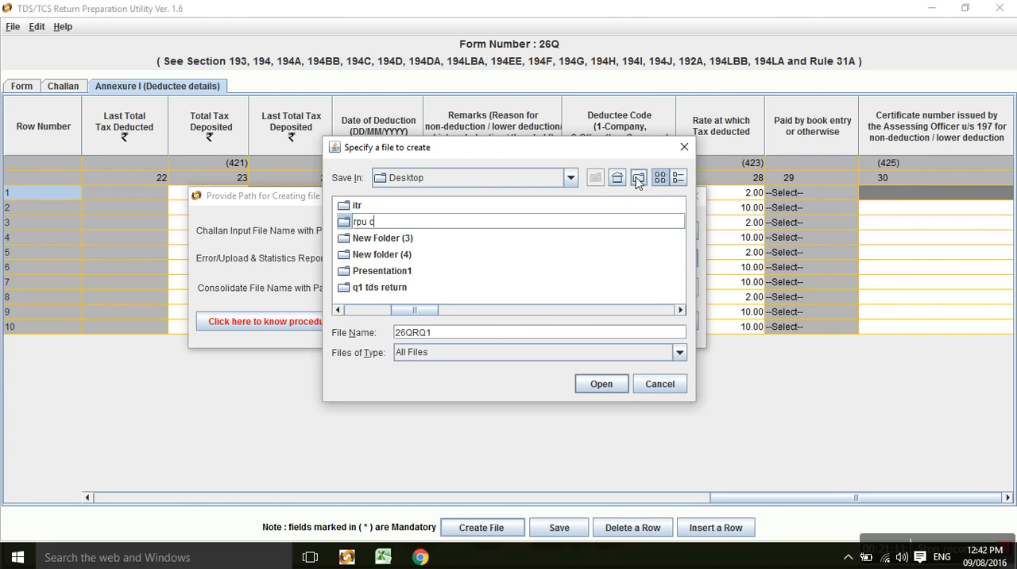
{"action": "type", "text": "hallan"}
{"action": "key", "text": "Return"}
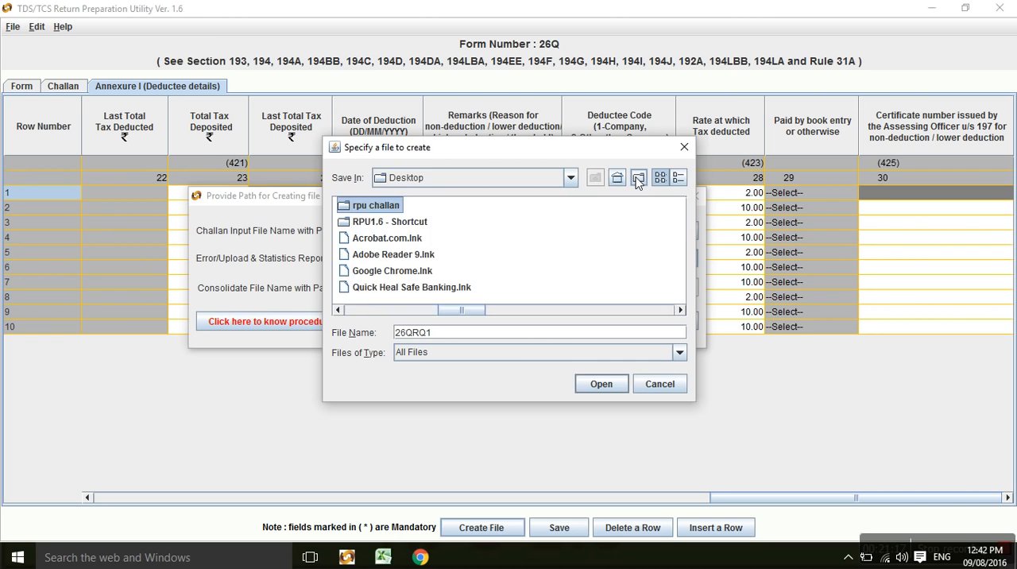
{"action": "key", "text": "Return"}
{"action": "left_click", "coordinate": [583, 381]}
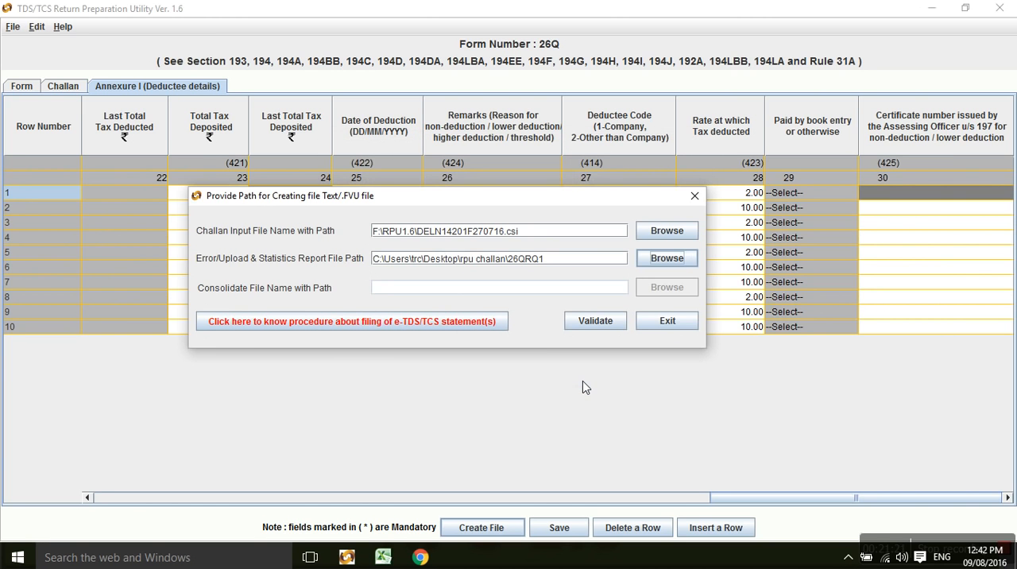
Validate the return file using the specified paths, and acknowledge the validation messages.
{"action": "left_click", "coordinate": [591, 328]}
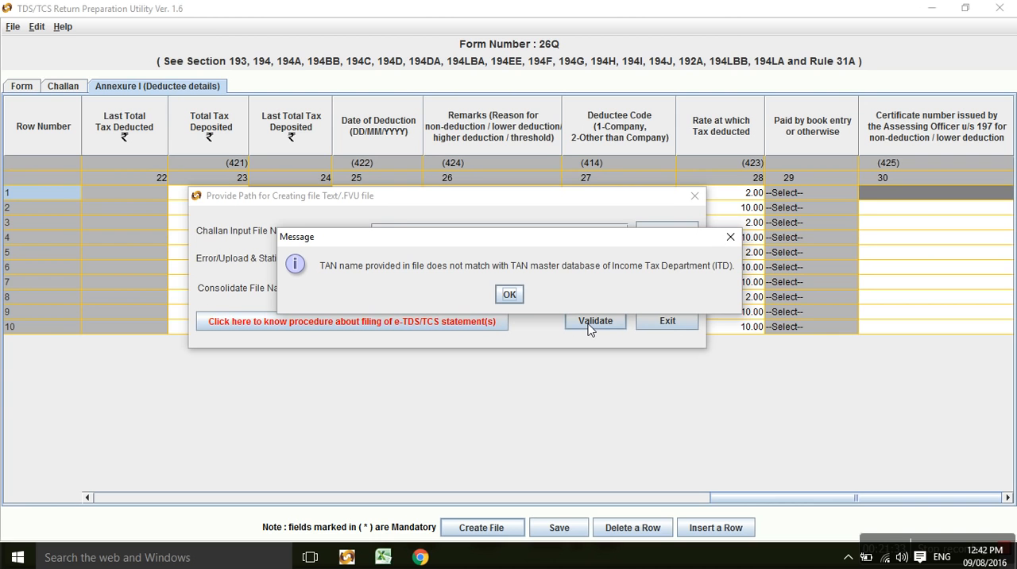
{"action": "left_click", "coordinate": [510, 295]}
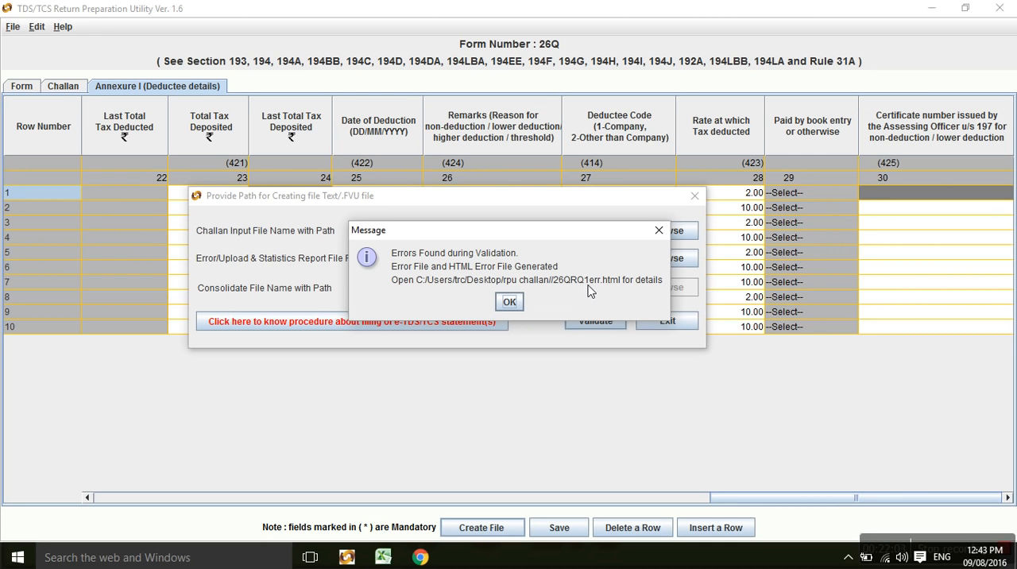
{"action": "left_click", "coordinate": [509, 303]}
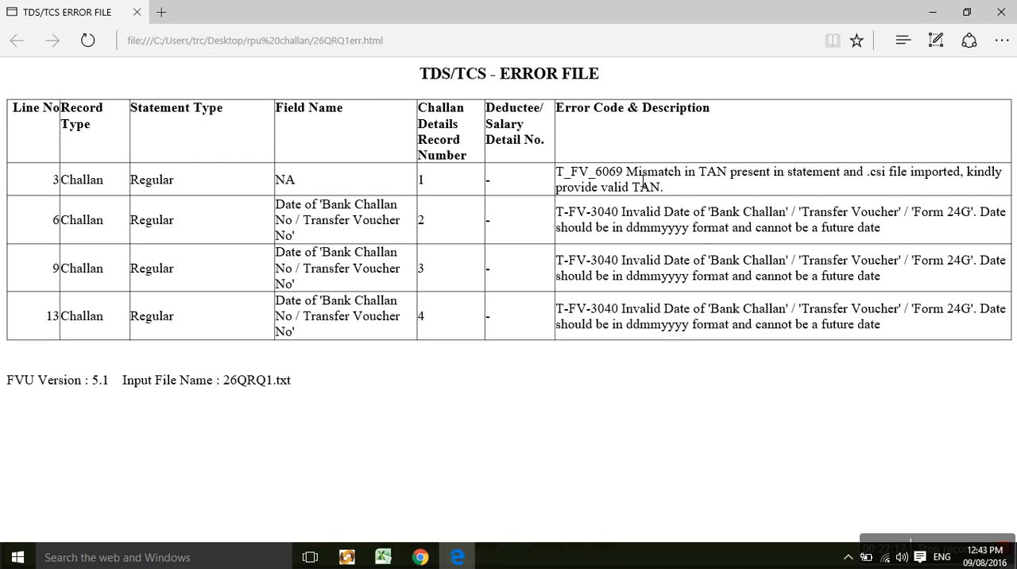
Examine the descriptions of the TAN error and the bank challan date error in the TDS/TCS error file.
{"action": "left_click_drag", "start_coordinate": [643, 178], "coordinate": [826, 178]}
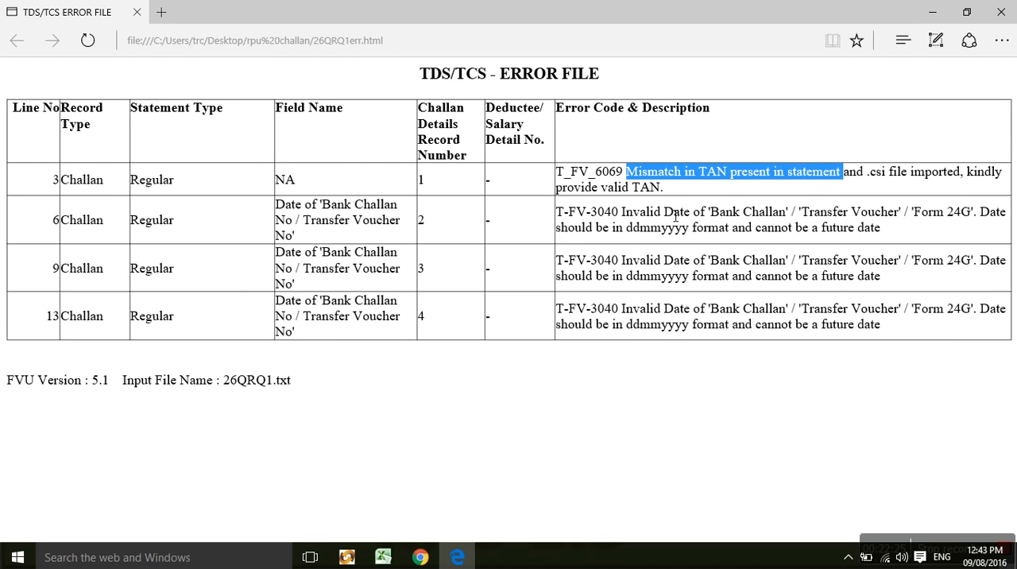
{"action": "left_click_drag", "start_coordinate": [756, 233], "coordinate": [877, 236]}
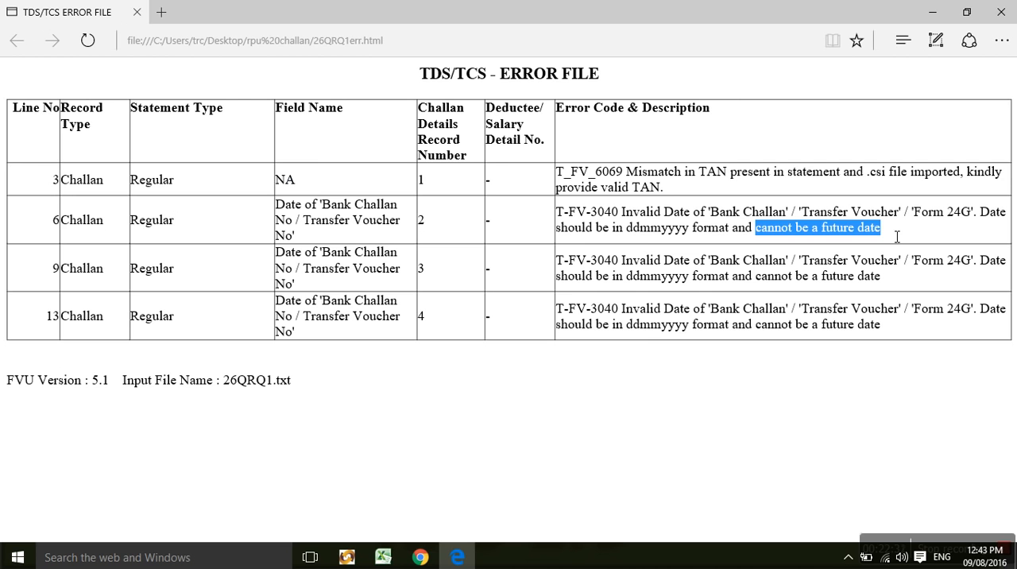
Switch to the TDS/TCS Return Preparation Utility and check which quarters can be selected for the return on the main form.
{"action": "left_click", "coordinate": [346, 557]}
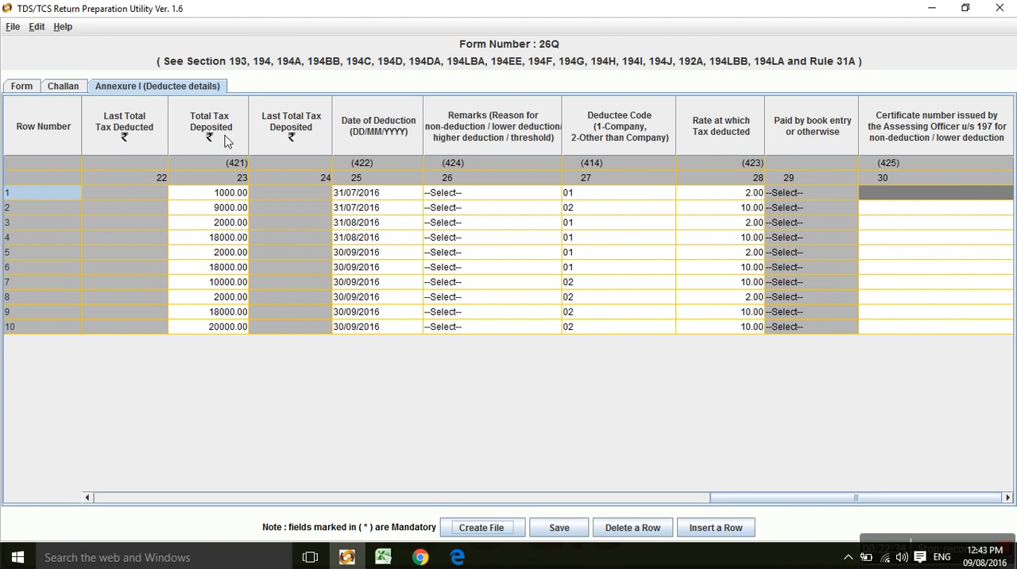
{"action": "left_click", "coordinate": [20, 86]}
{"action": "left_click", "coordinate": [573, 123]}
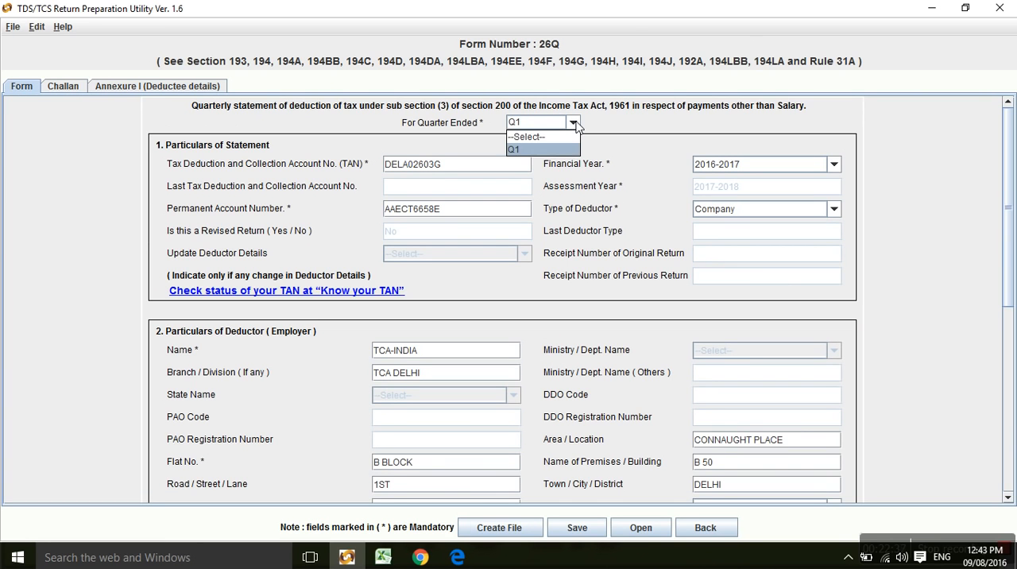
{"action": "left_click", "coordinate": [574, 125]}
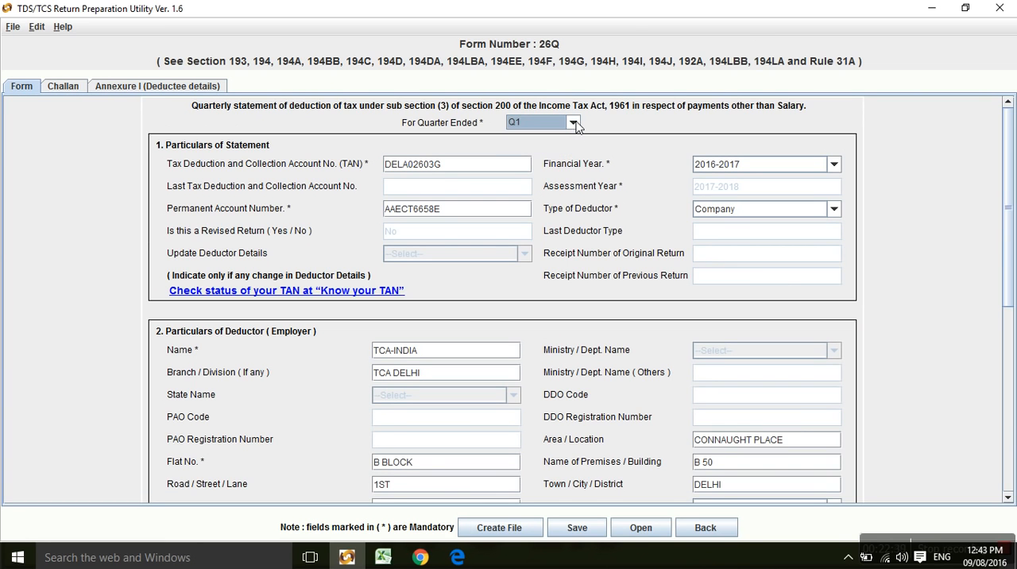
Examine the first challan row's entries across to the deposit date and challan serial number.
{"action": "left_click", "coordinate": [63, 87]}
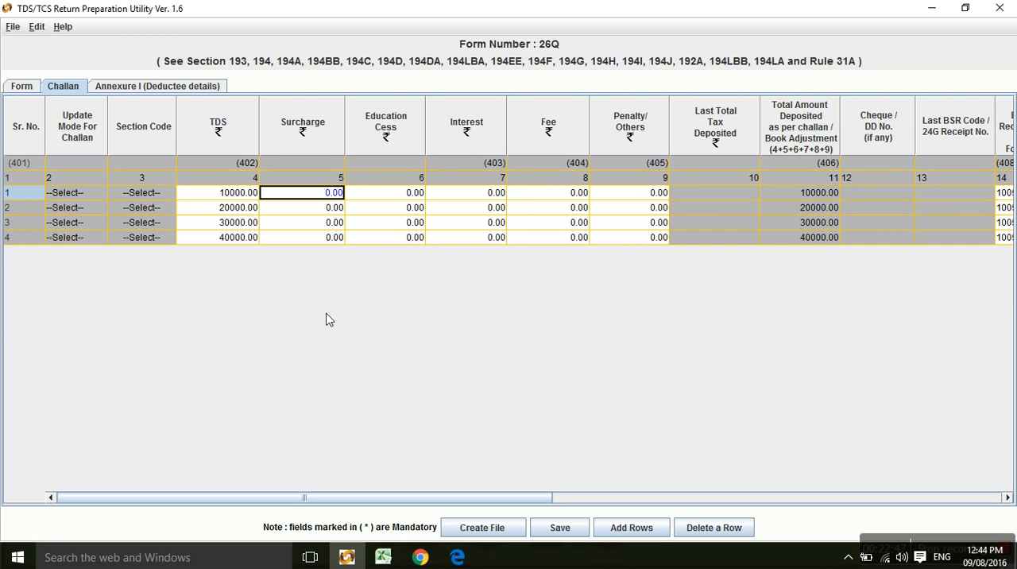
{"action": "key", "text": "Tab"}
{"action": "key", "text": "Tab"}
{"action": "key", "text": "Tab"}
{"action": "key", "text": "Tab"}
{"action": "key", "text": "Tab"}
{"action": "key", "text": "Tab"}
{"action": "key", "text": "Tab"}
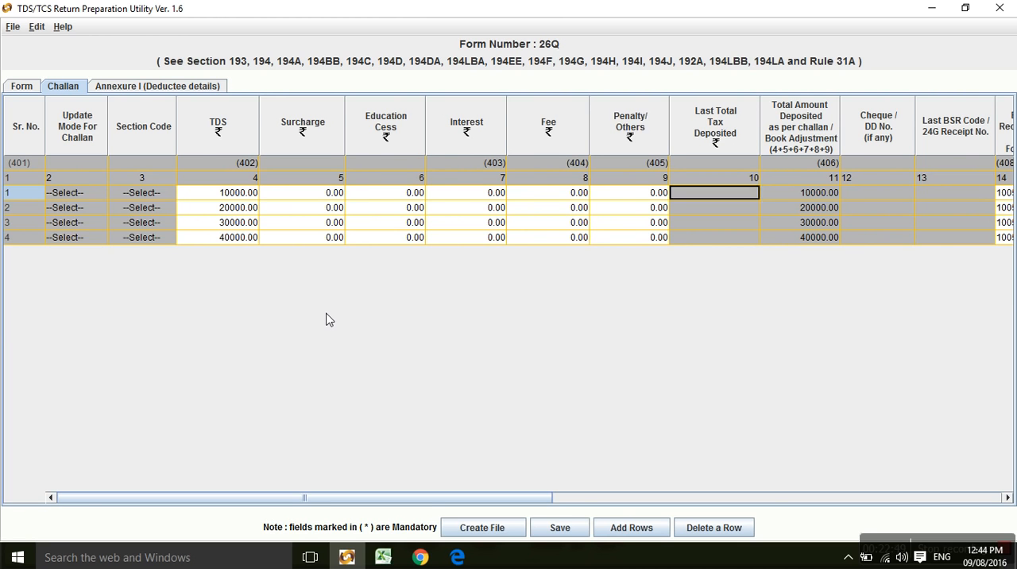
{"action": "key", "text": "Tab"}
{"action": "key", "text": "Tab"}
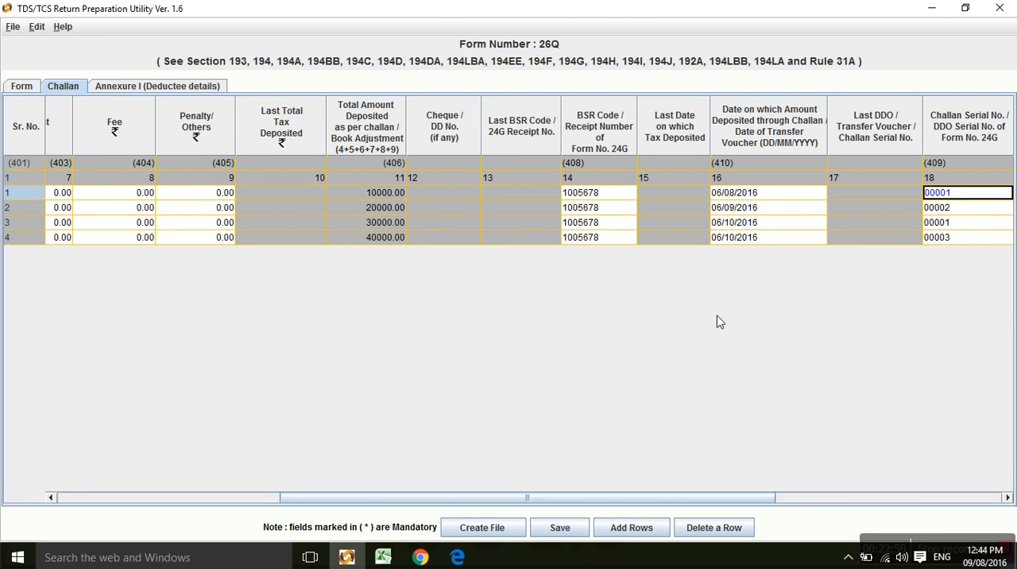
Return to the TDS/TCS error file and highlight the future-date wording in the errors for challans 3 and 4.
{"action": "key", "text": "alt+Tab"}
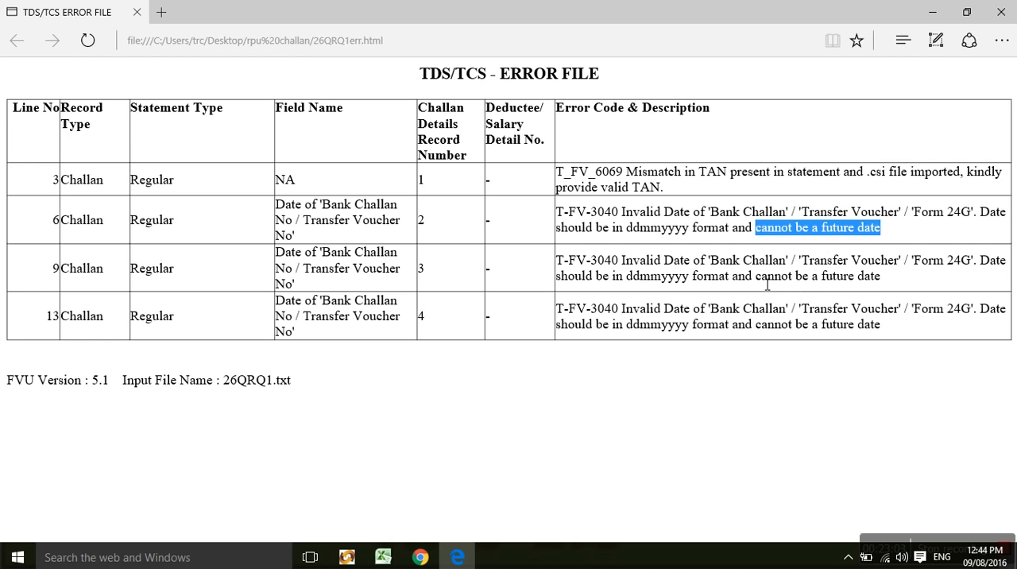
{"action": "left_click_drag", "start_coordinate": [756, 278], "coordinate": [906, 283]}
{"action": "left_click_drag", "start_coordinate": [753, 325], "coordinate": [902, 329]}
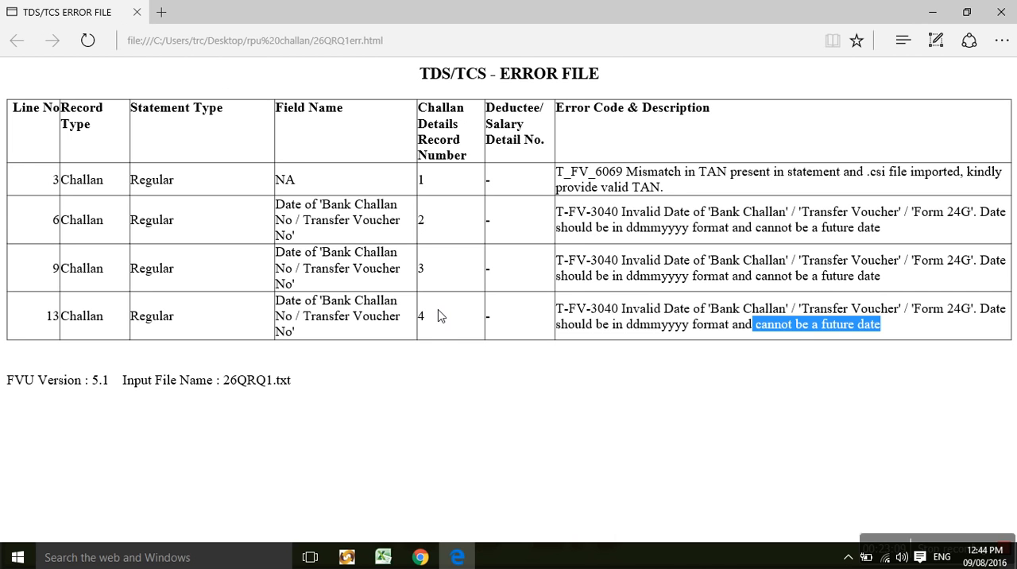
Inspect the validation output files in the Desktop folder "rpu challan", and close the folder.
{"action": "key", "text": "alt+Tab"}
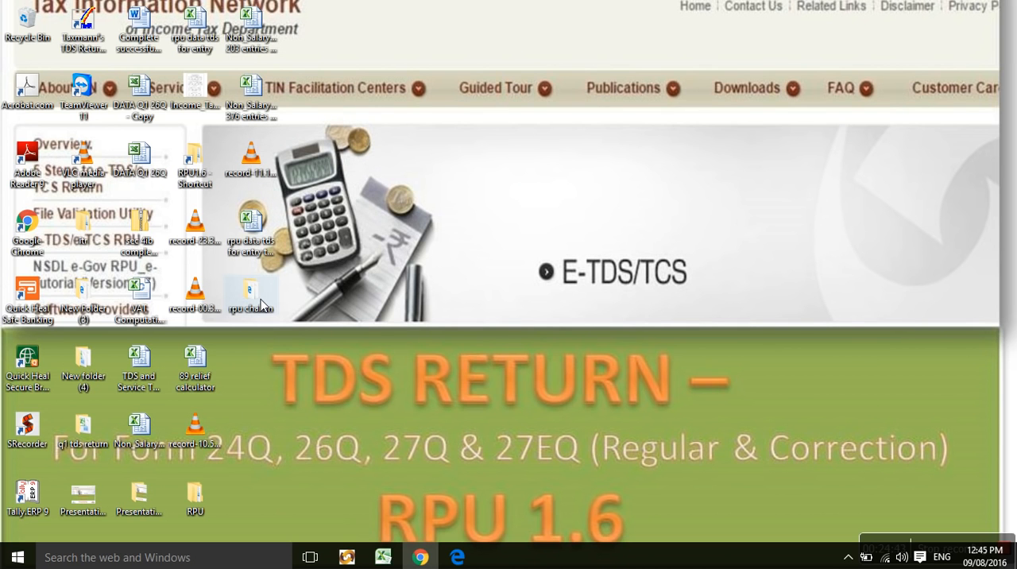
{"action": "double_click", "coordinate": [261, 303]}
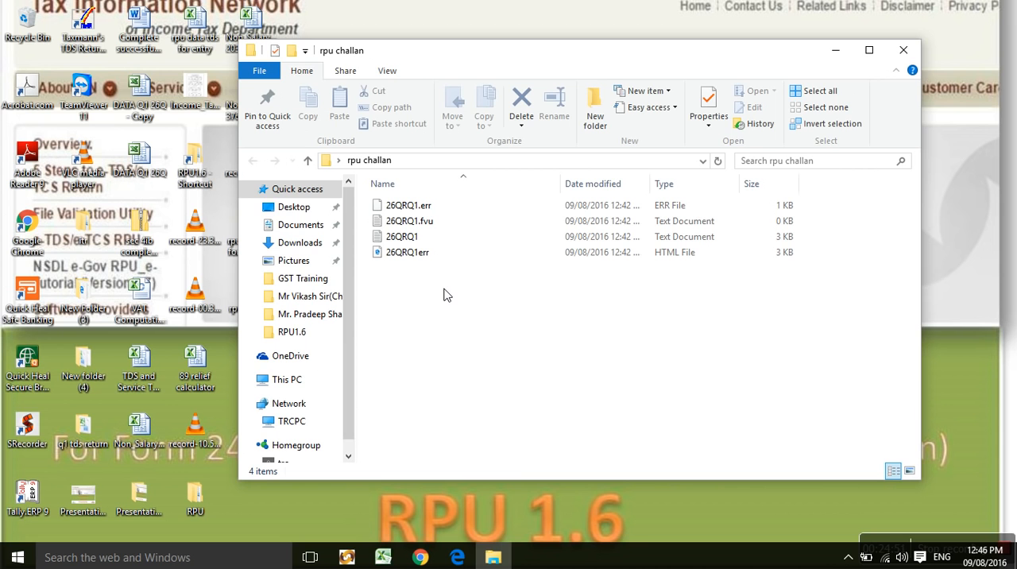
{"action": "left_click", "coordinate": [903, 52]}
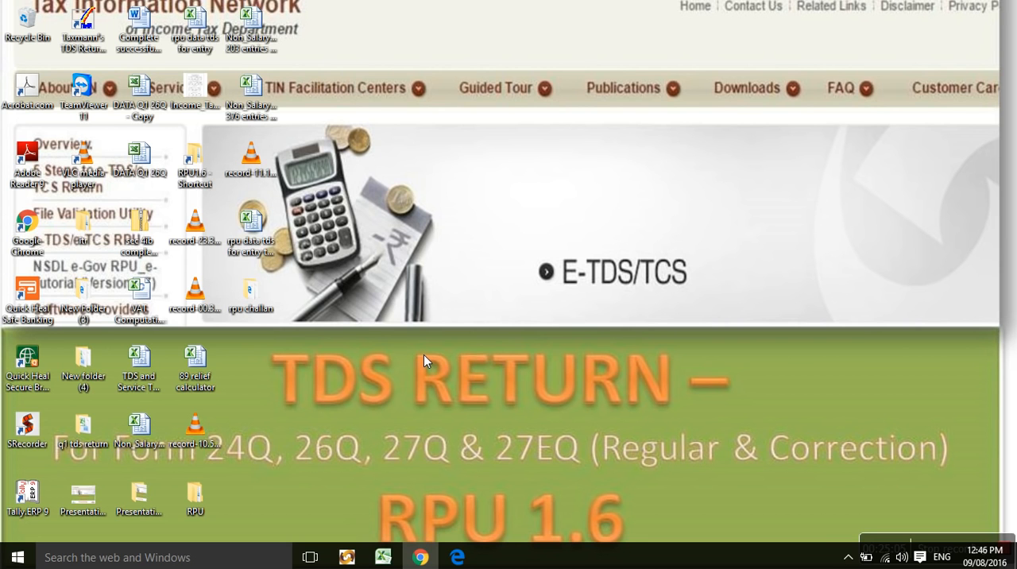
Switch to Chrome, open tdscpc.gov.in in a new tab, dismiss the Income Declaration Scheme notice, and return to the start of the home page.
{"action": "left_click", "coordinate": [417, 555]}
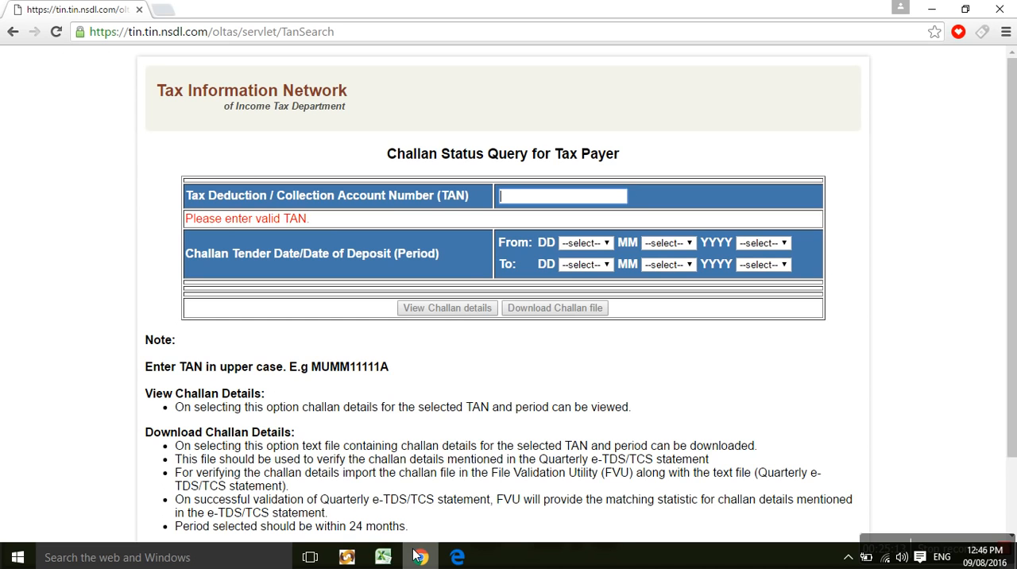
{"action": "key", "text": "ctrl+t"}
{"action": "type", "text": "tdscpc.gov.in"}
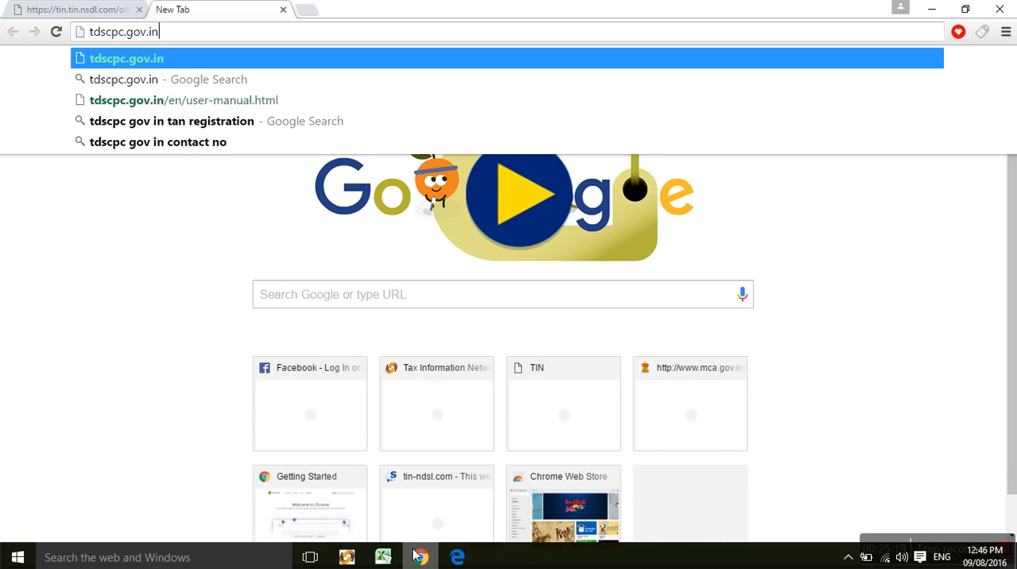
{"action": "key", "text": "Return"}
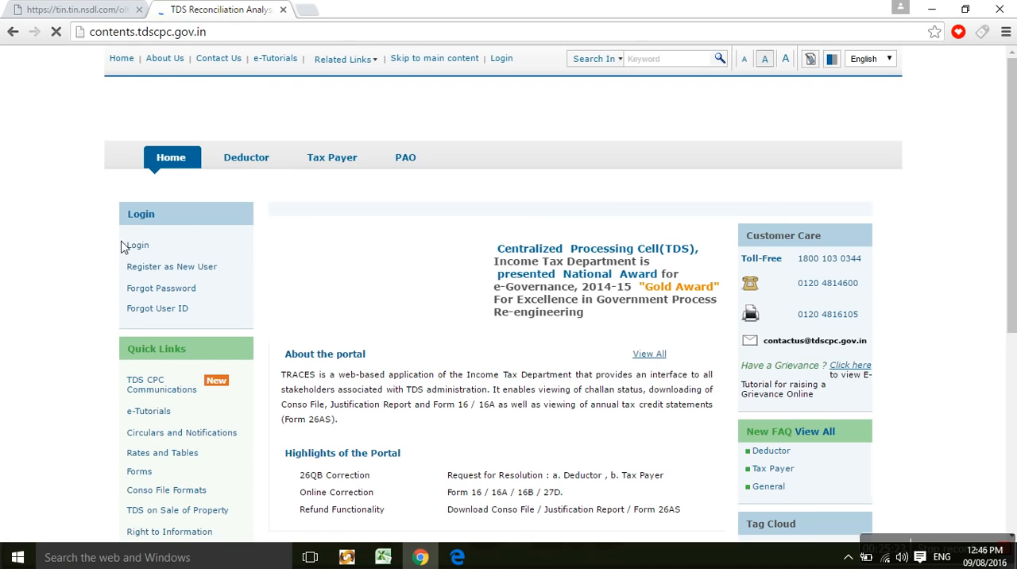
{"action": "mouse_move", "coordinate": [142, 266]}
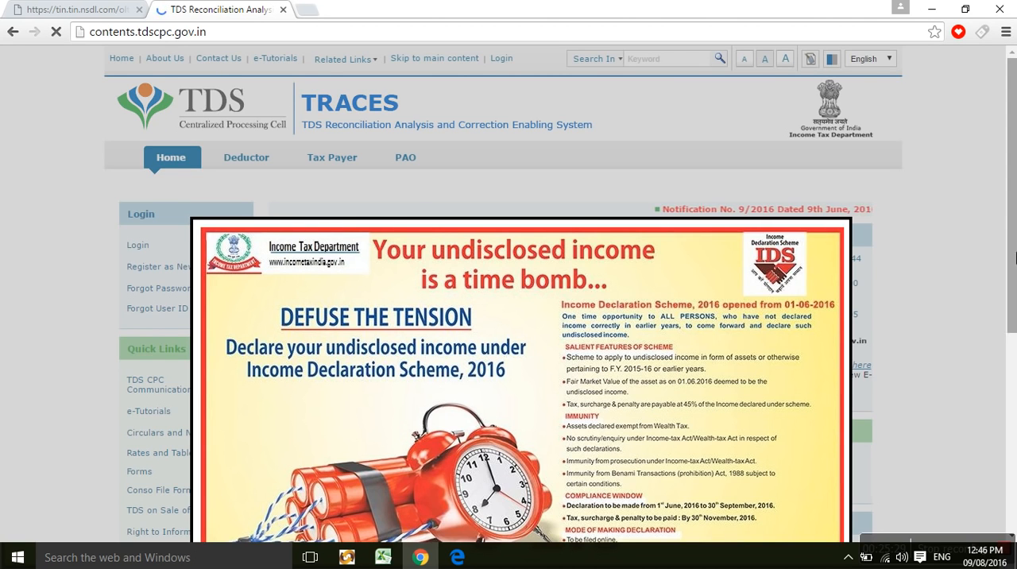
{"action": "scroll", "coordinate": [474, 307], "scroll_direction": "down", "scroll_amount": 4}
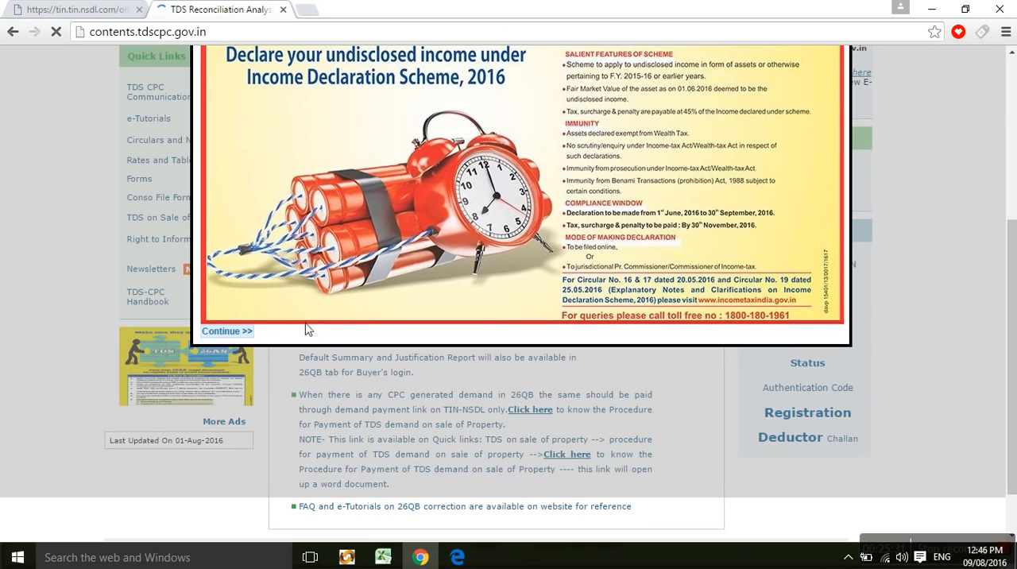
{"action": "left_click", "coordinate": [241, 330]}
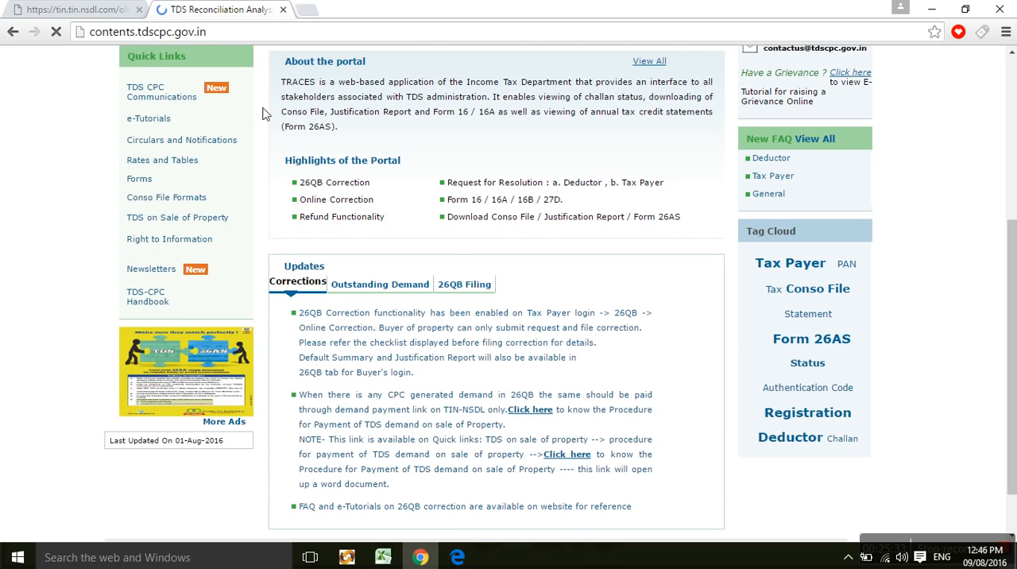
{"action": "left_click", "coordinate": [1012, 147]}
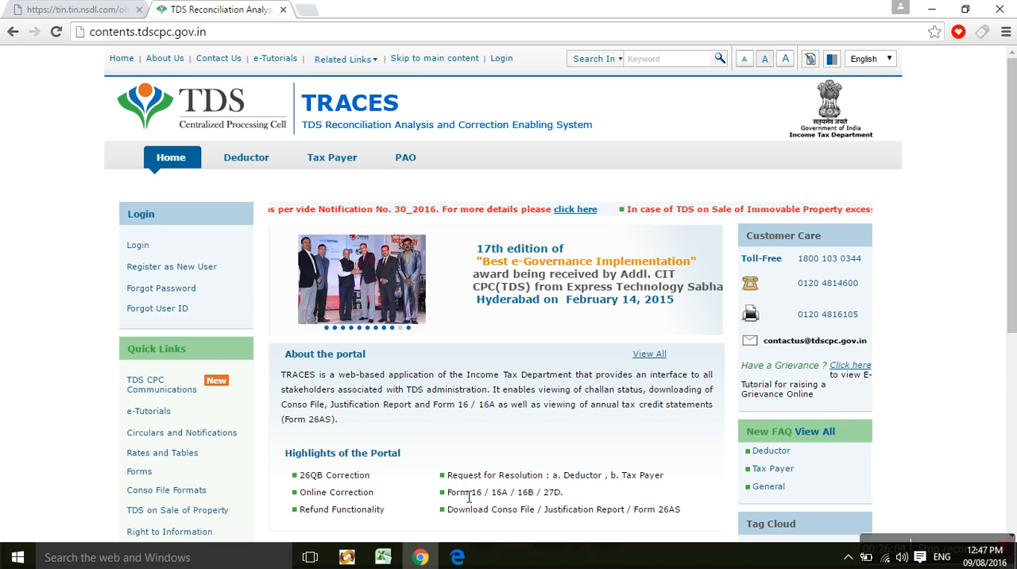
Review the challan entries in the Return Preparation Utility and the Annexure sheet in Excel, clear the pending copy selection, and return to the TRACES site.
{"action": "left_click", "coordinate": [356, 560]}
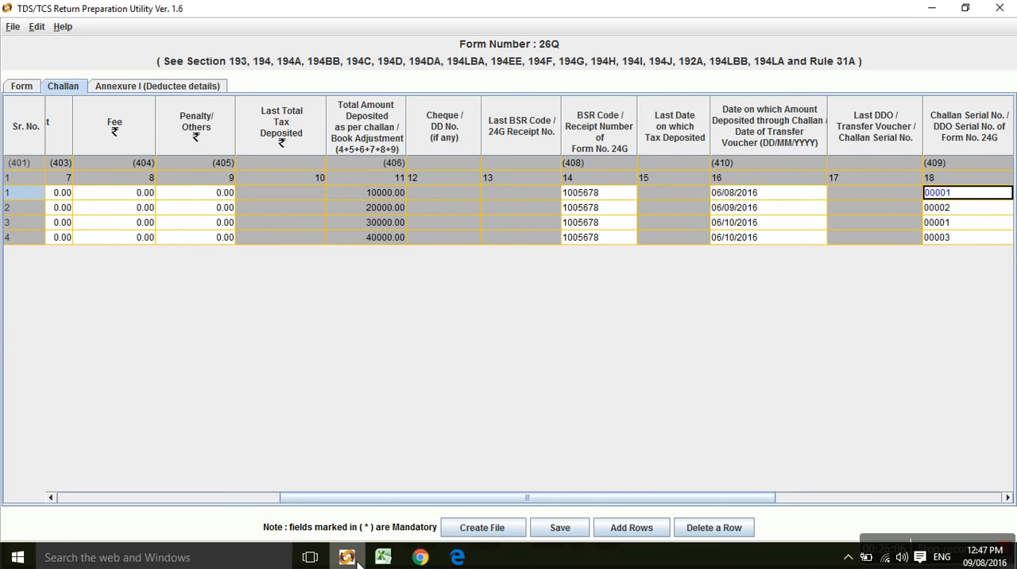
{"action": "left_click", "coordinate": [221, 499]}
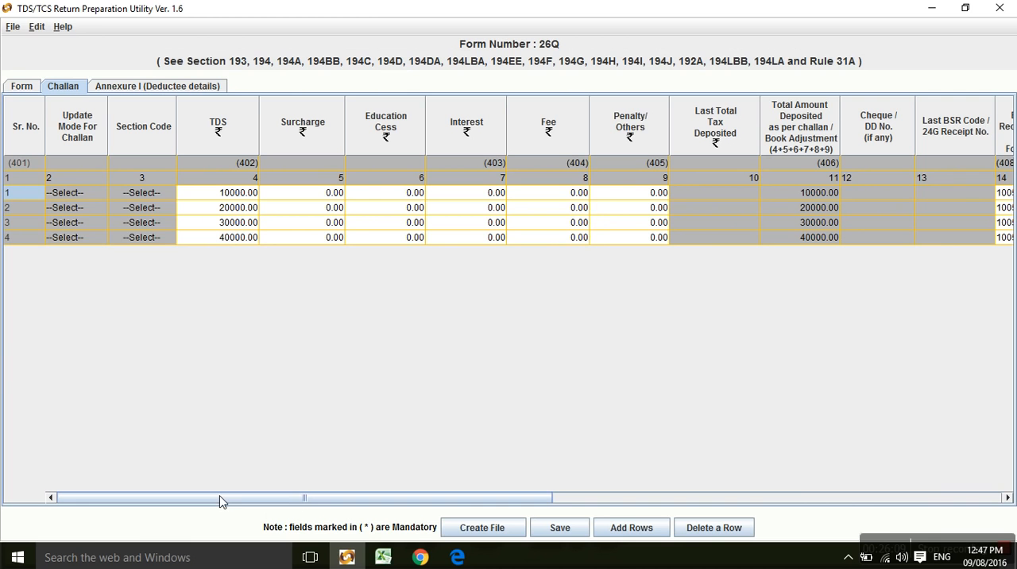
{"action": "left_click", "coordinate": [368, 553]}
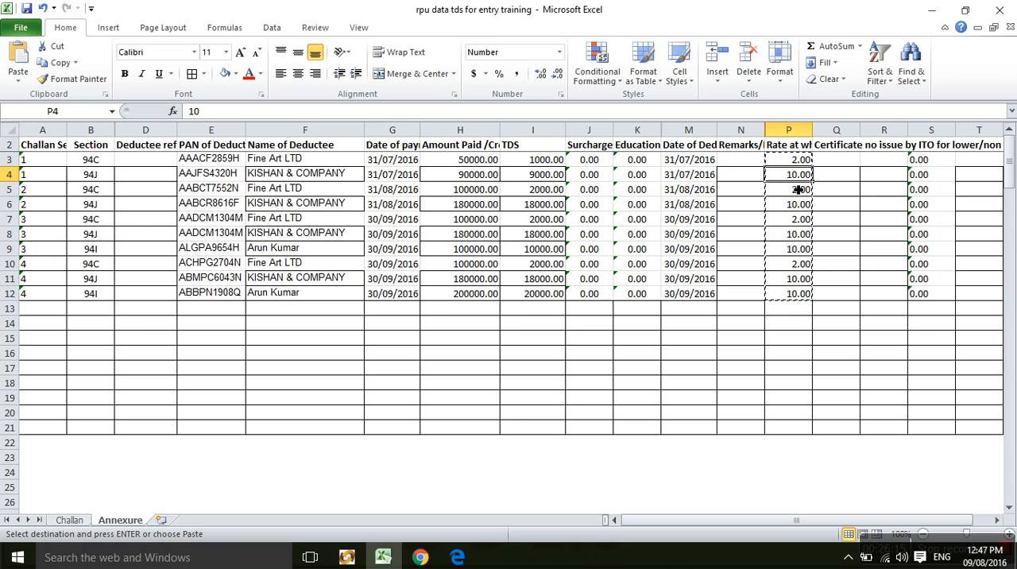
{"action": "key", "text": "Escape"}
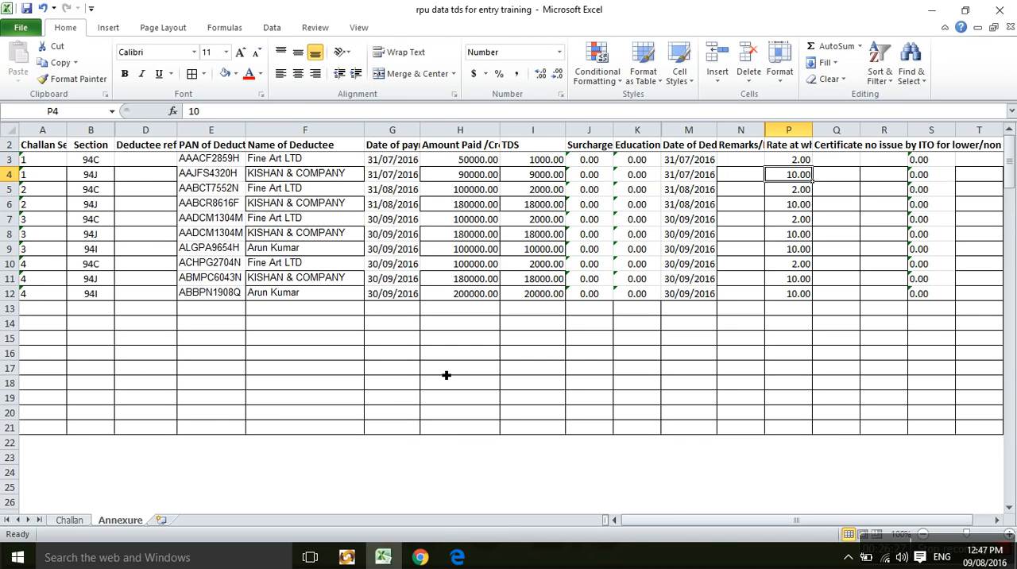
{"action": "left_click", "coordinate": [422, 557]}
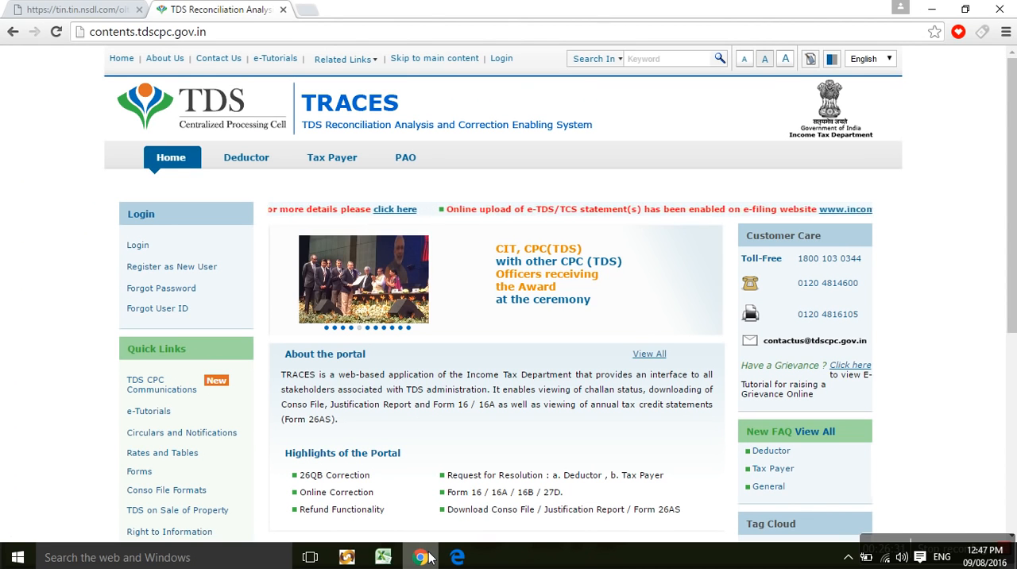